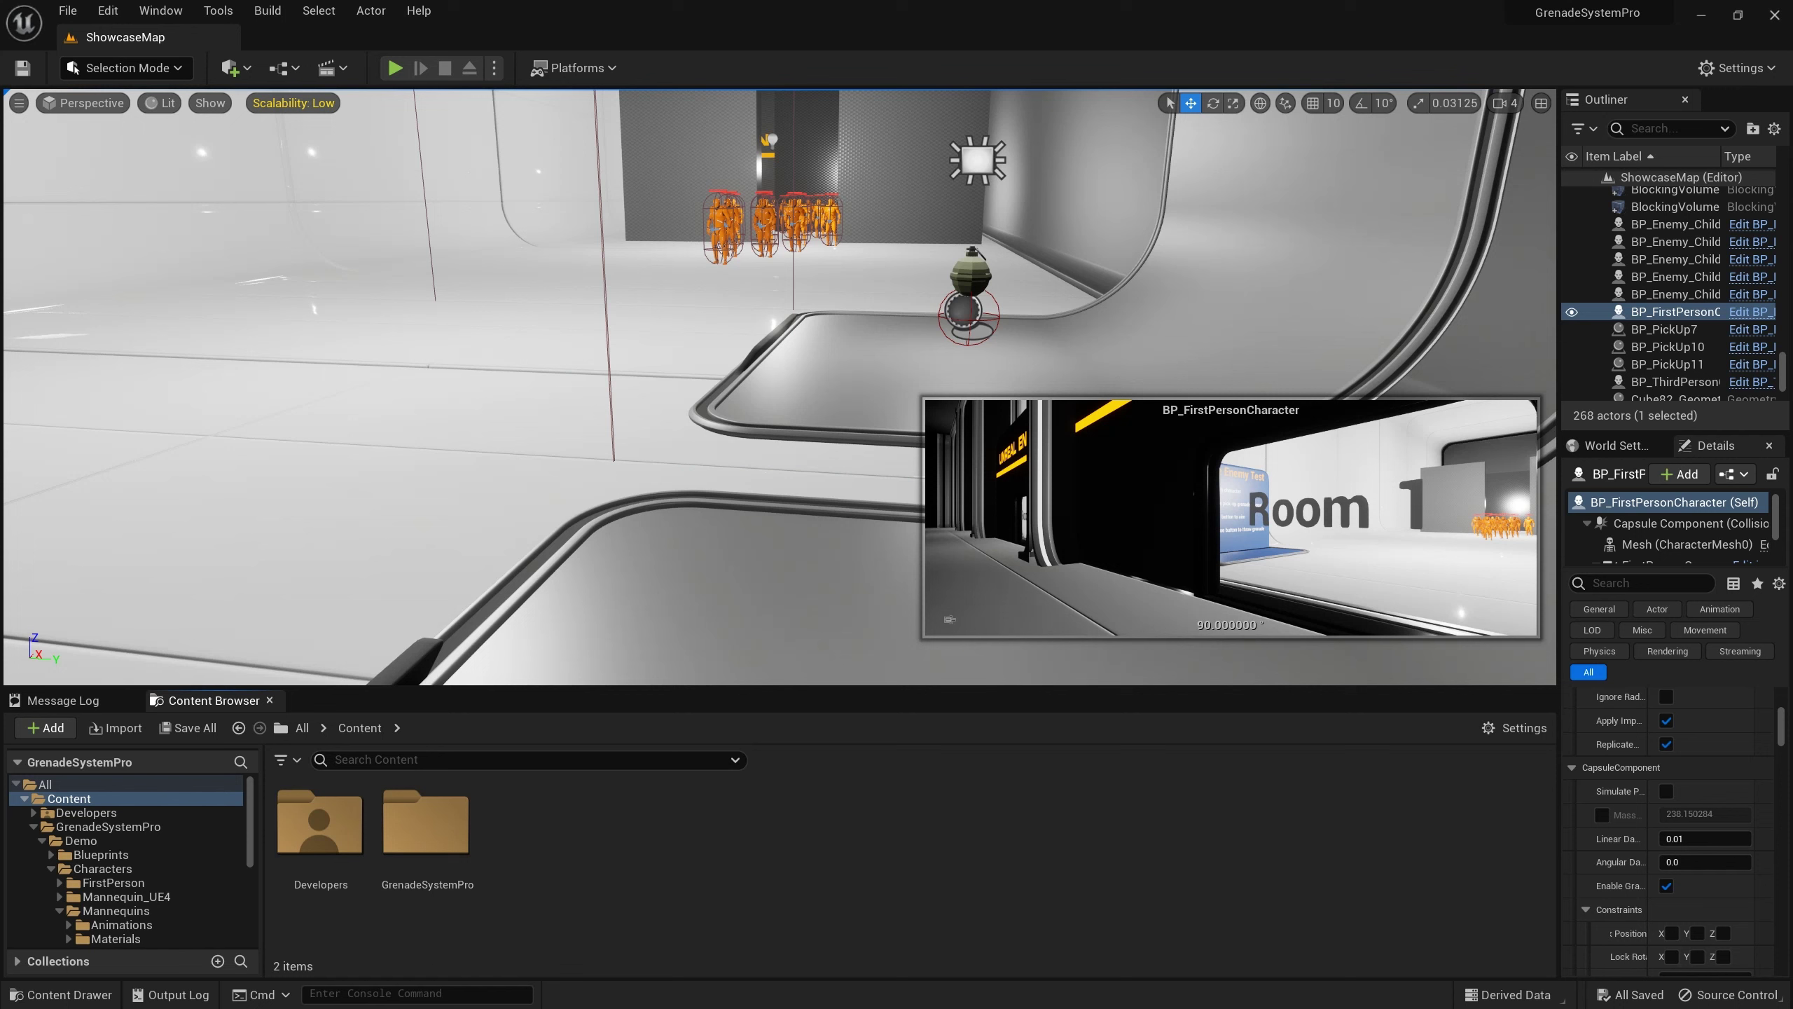
# Browse to GrenadeSystemPro/System/Sounds to list the 16 grenade sounds, then start Play-in-Editor
pyautogui.doubleClick(427, 829)
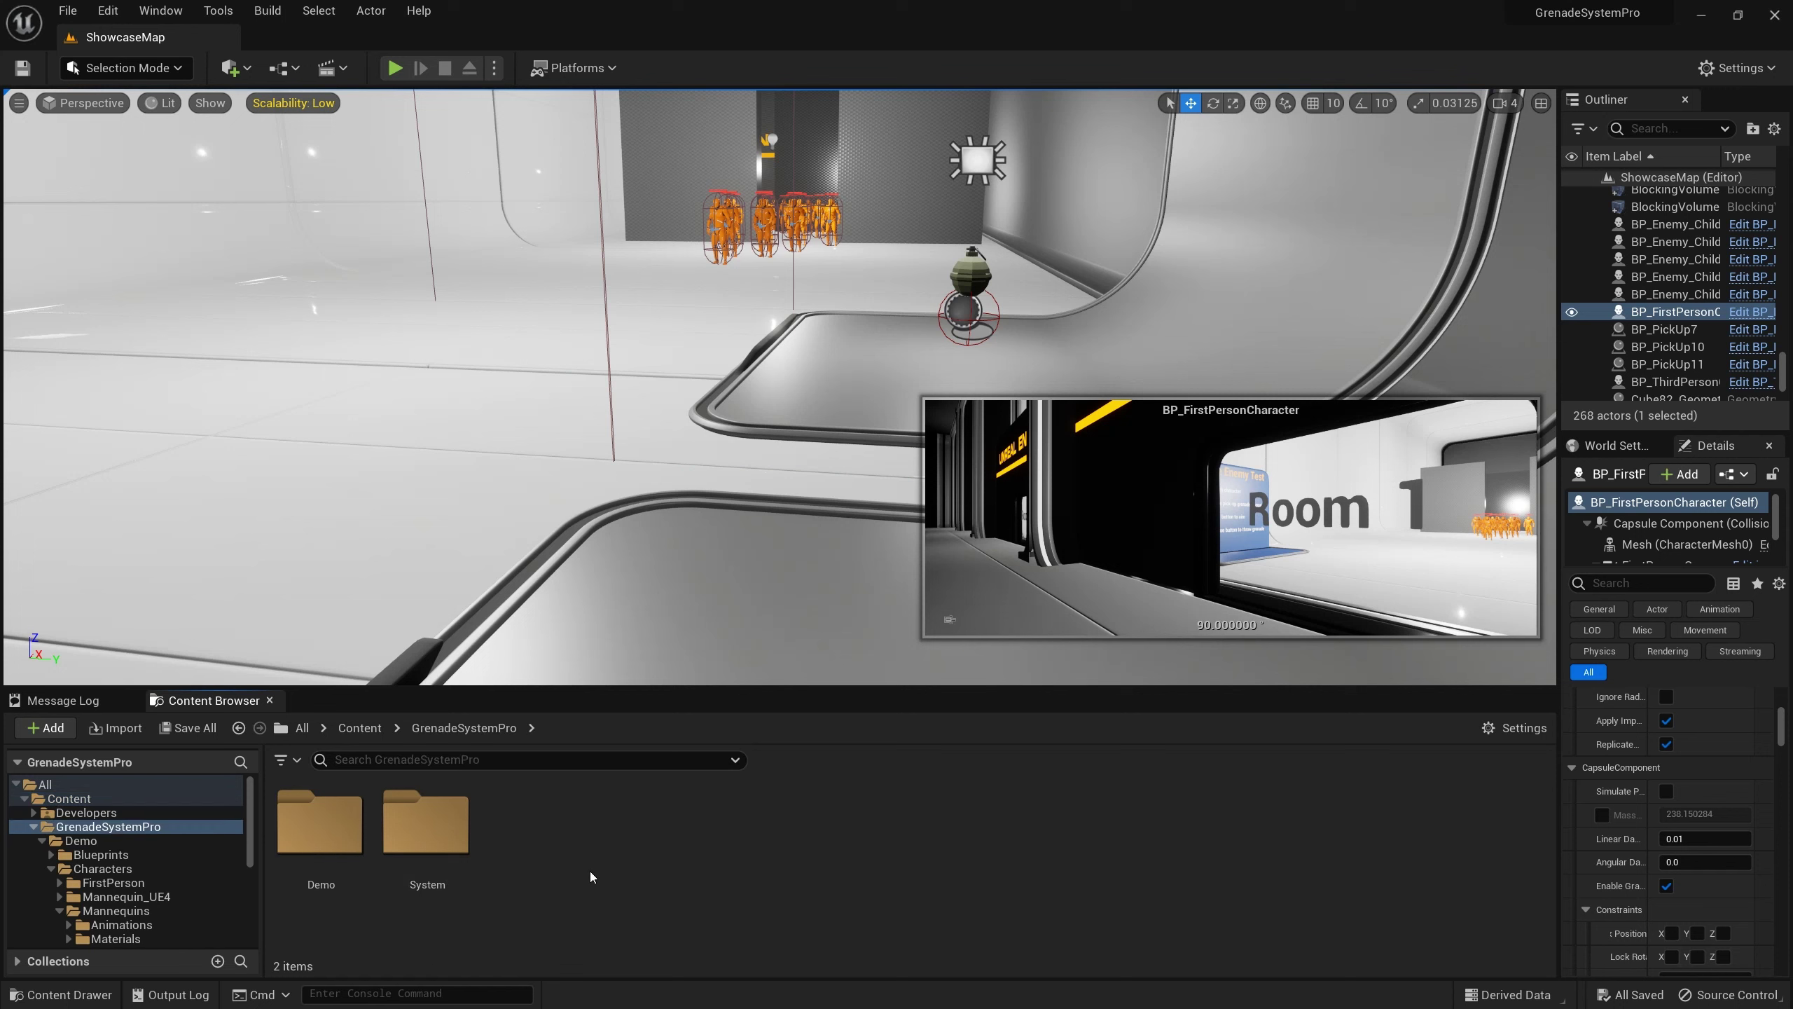
pyautogui.doubleClick(450, 841)
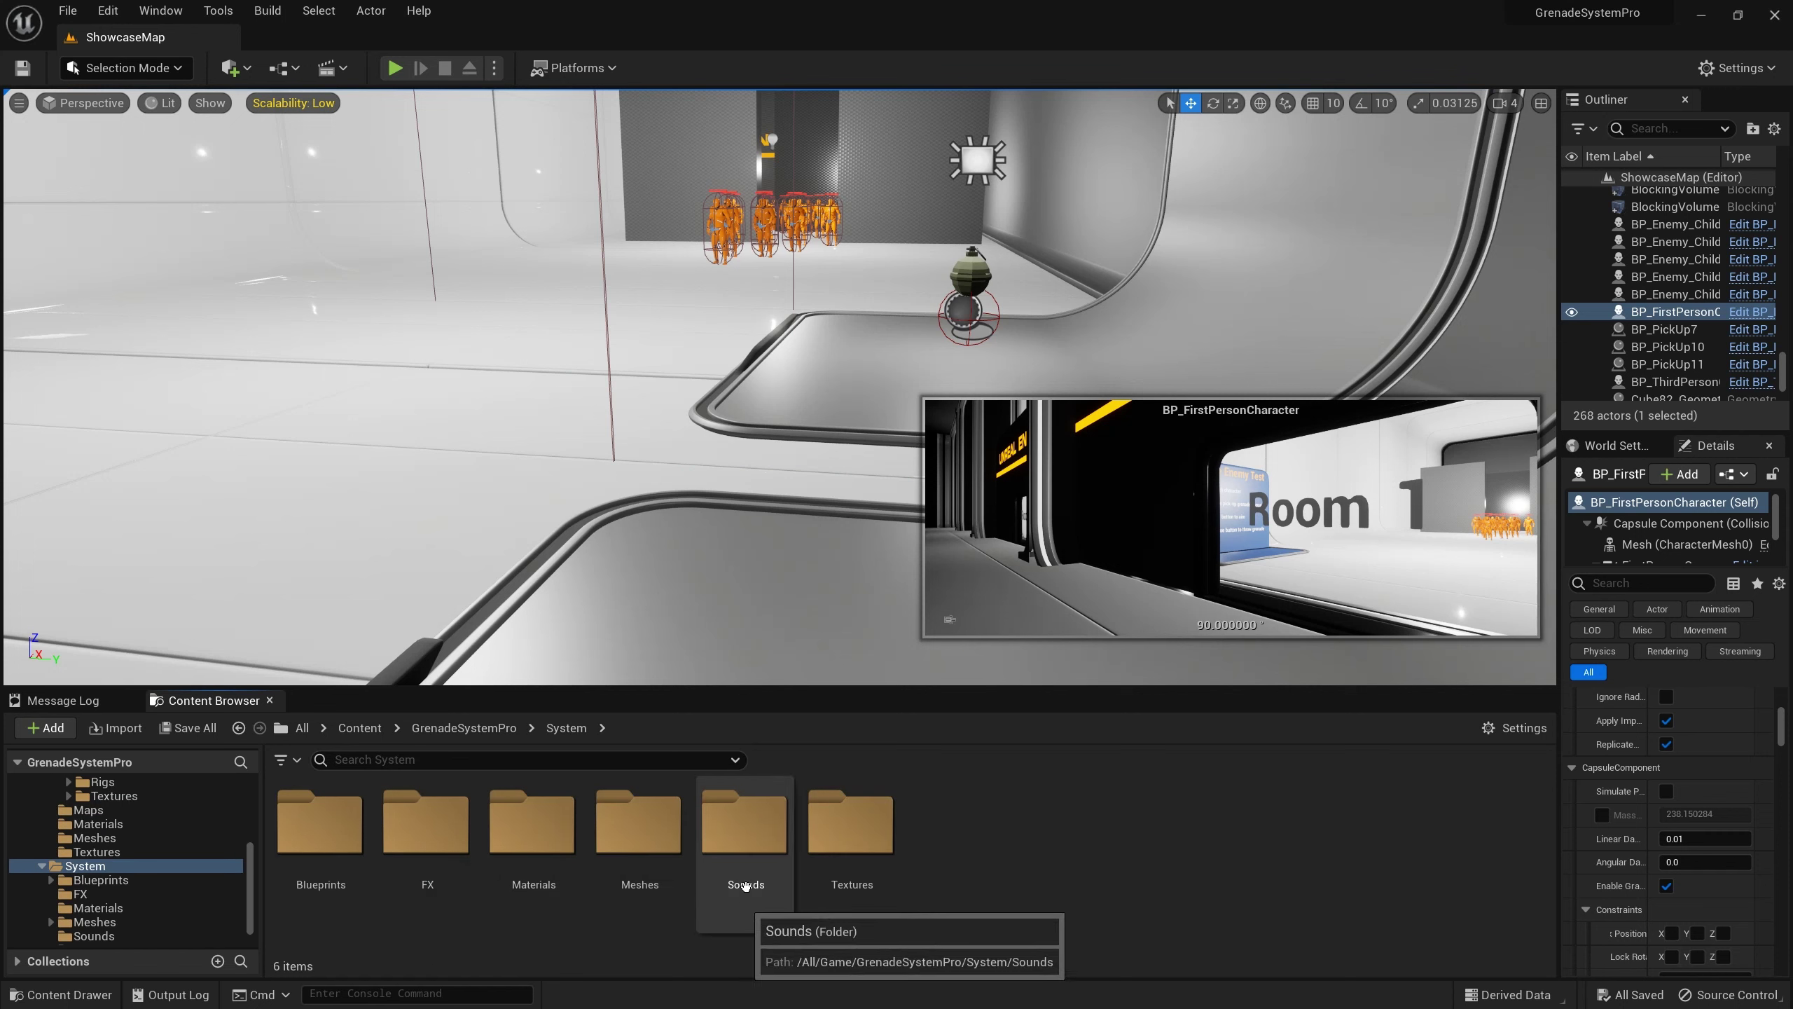
pyautogui.doubleClick(748, 840)
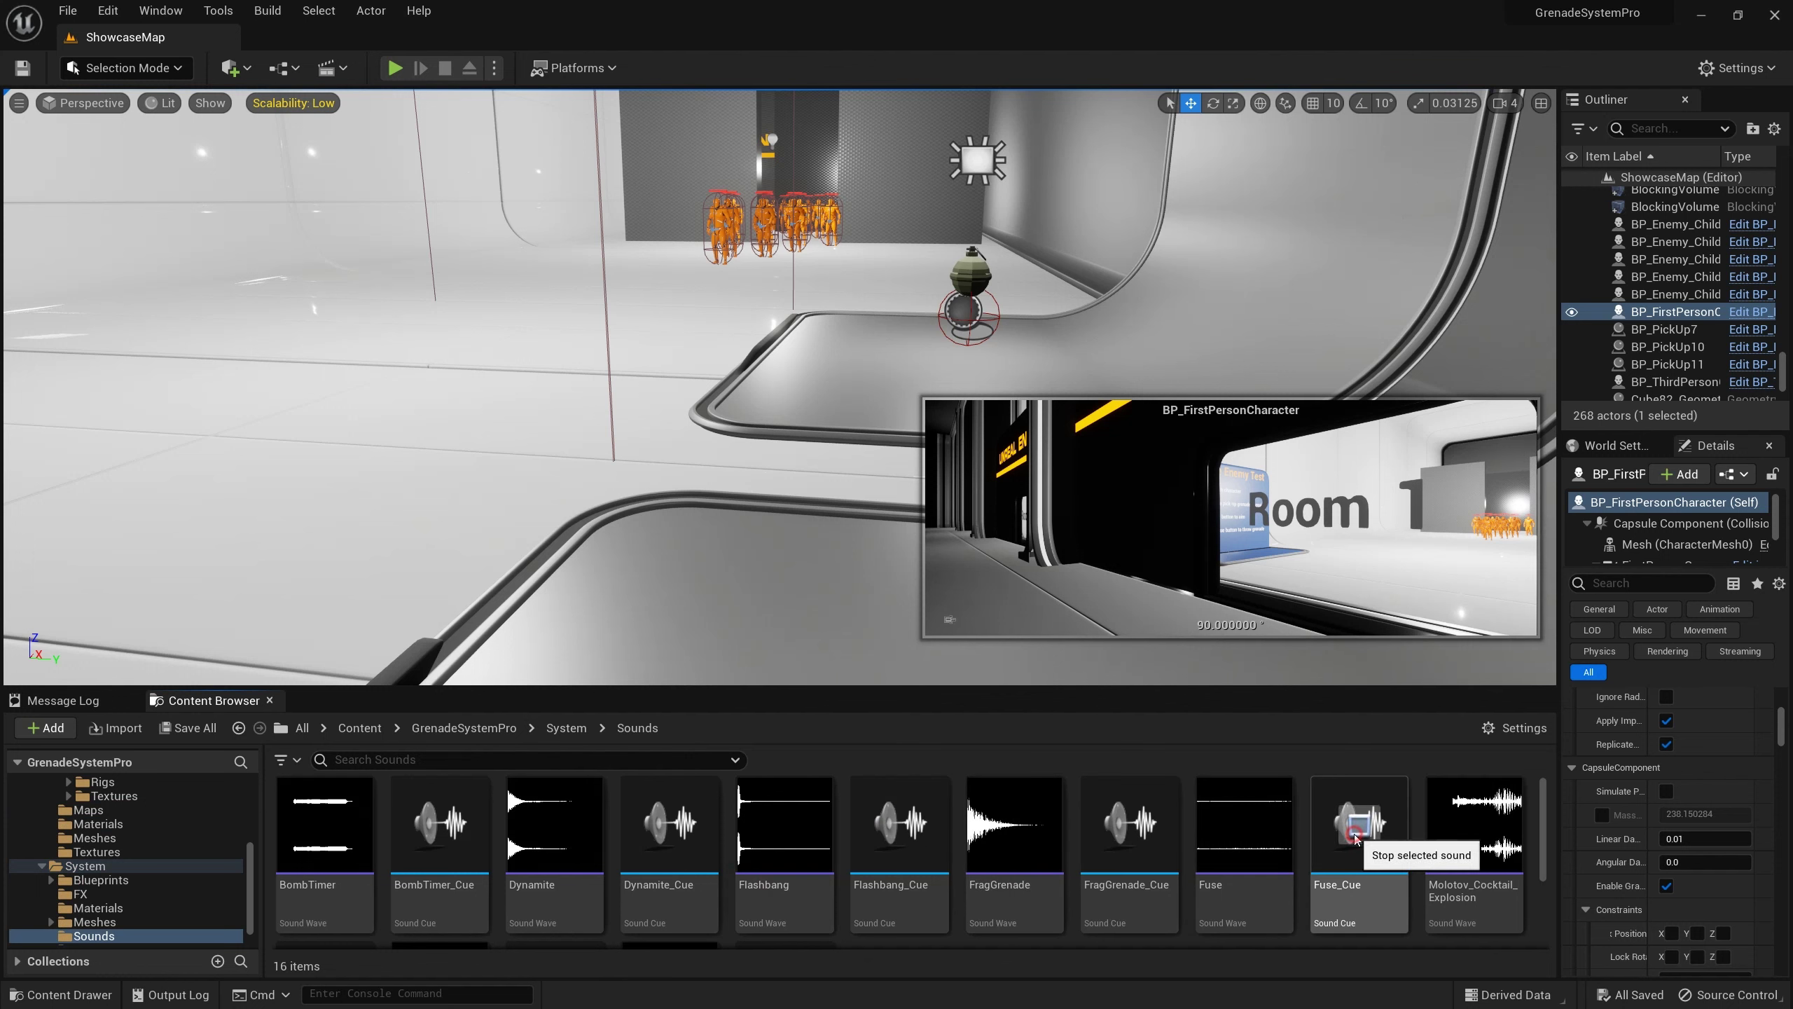
pyautogui.click(398, 69)
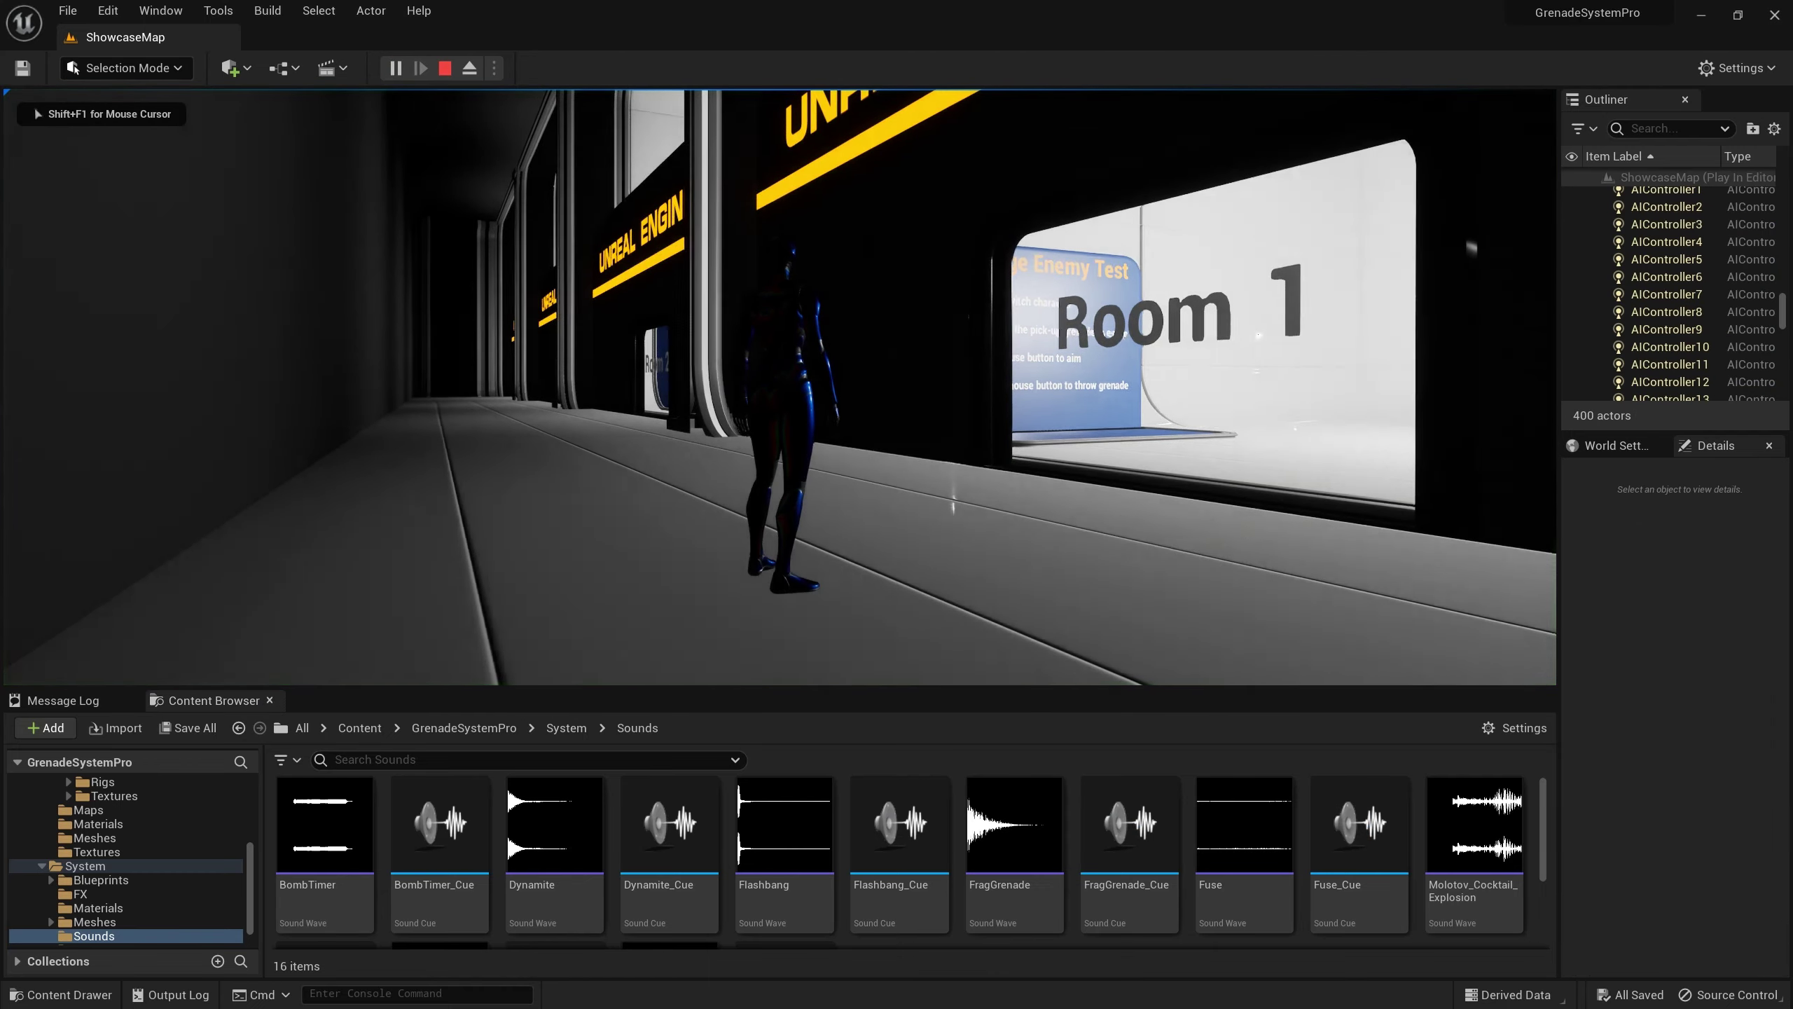
# Run the character past the dynamite toward the orange dummies and jump
pyautogui.press('w')
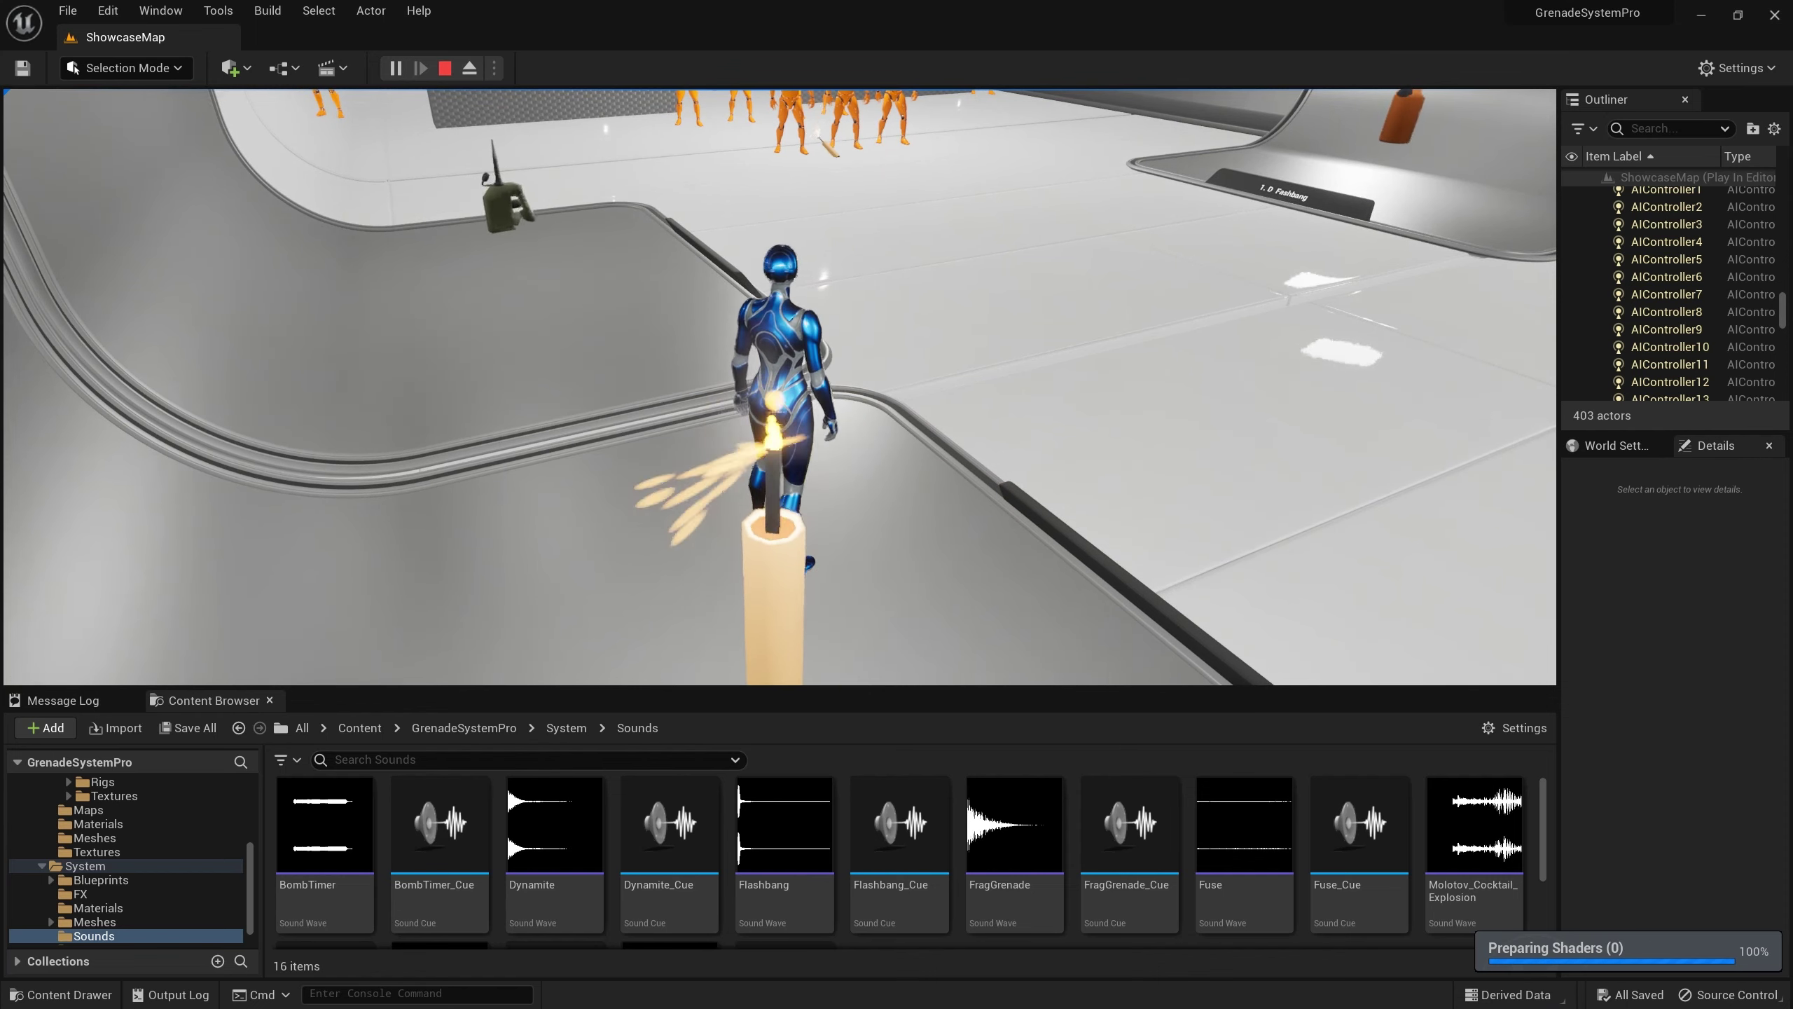
pyautogui.press('w')
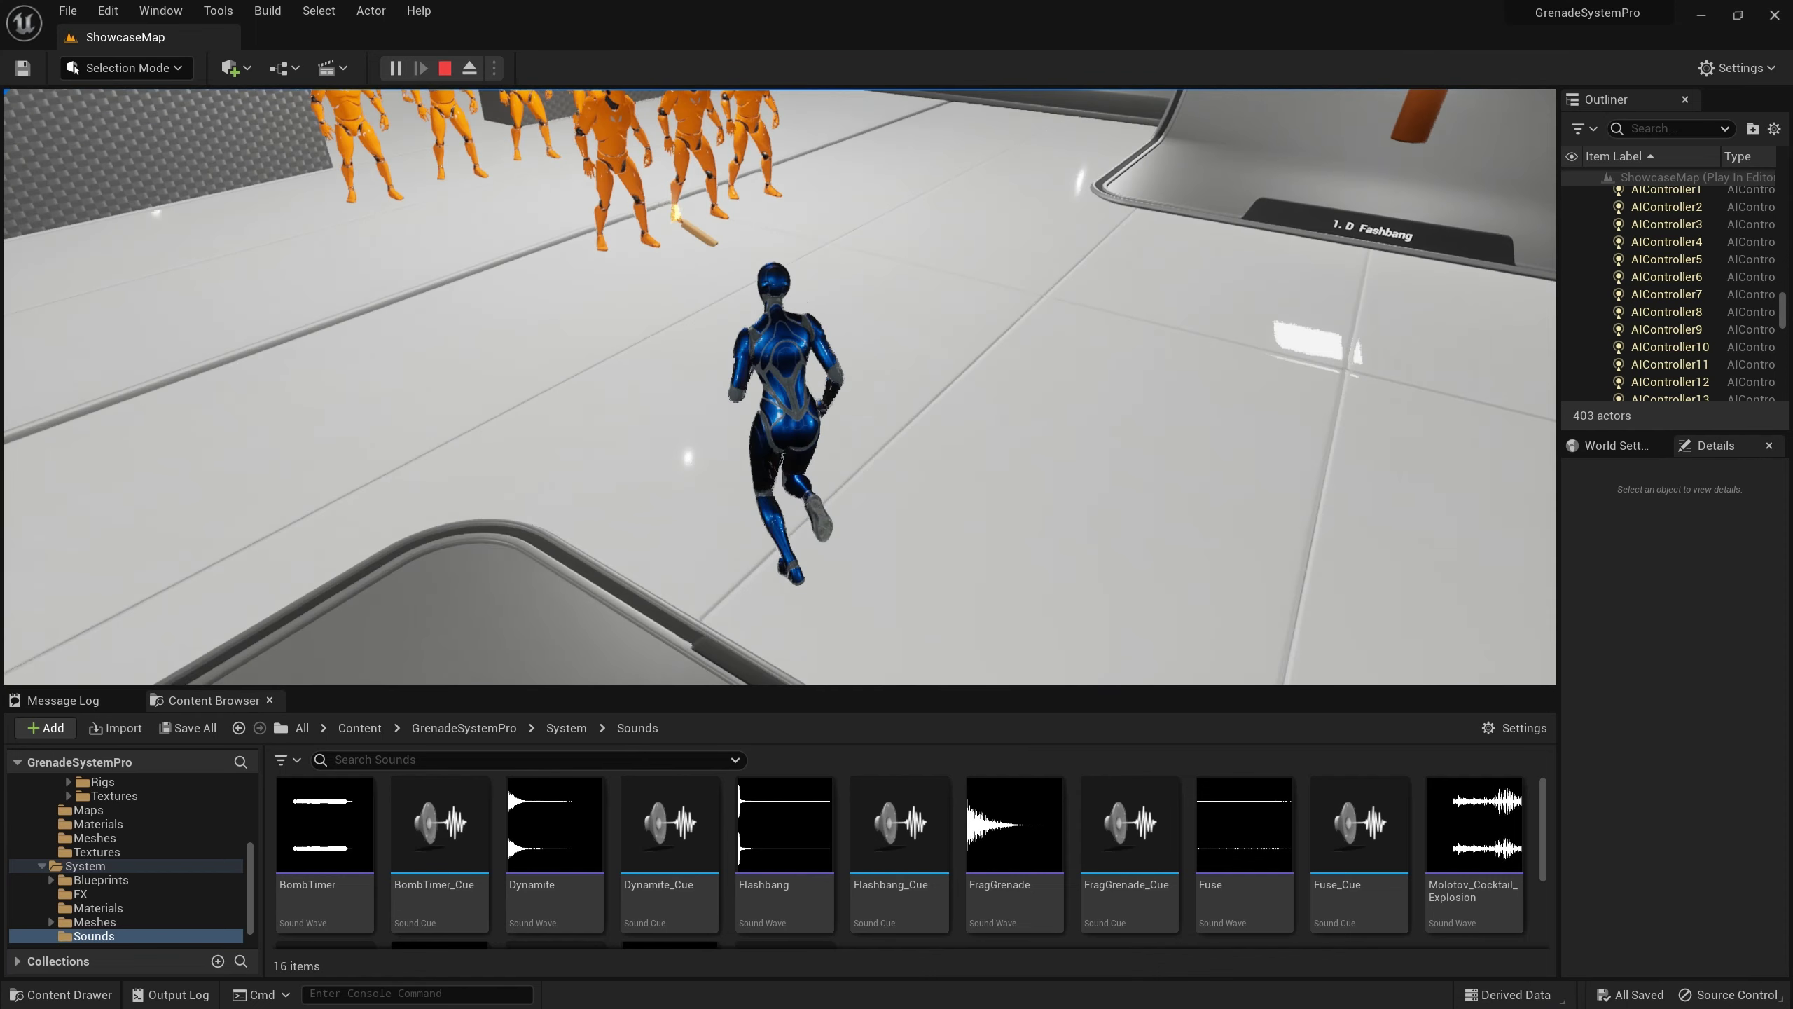
pyautogui.press('space')
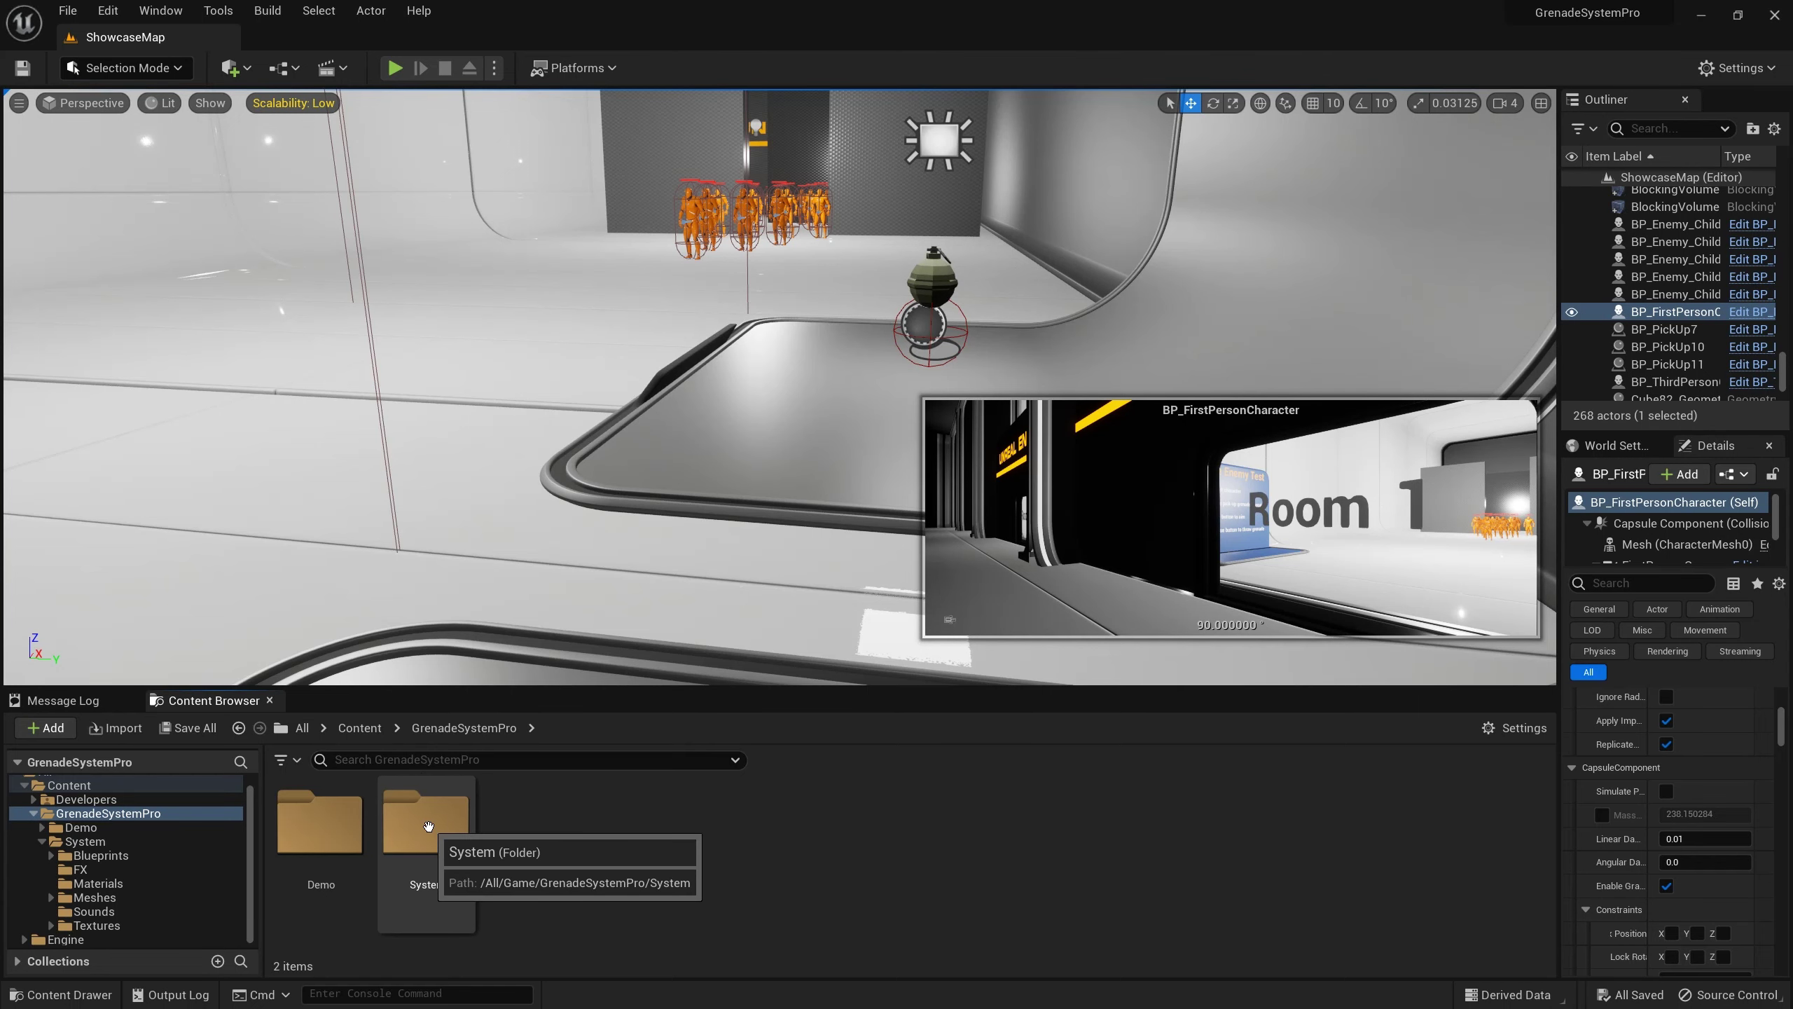
# Check System/Materials, then open System/Blueprints/Predictions to list its five prediction blueprints
pyautogui.doubleClick(427, 827)
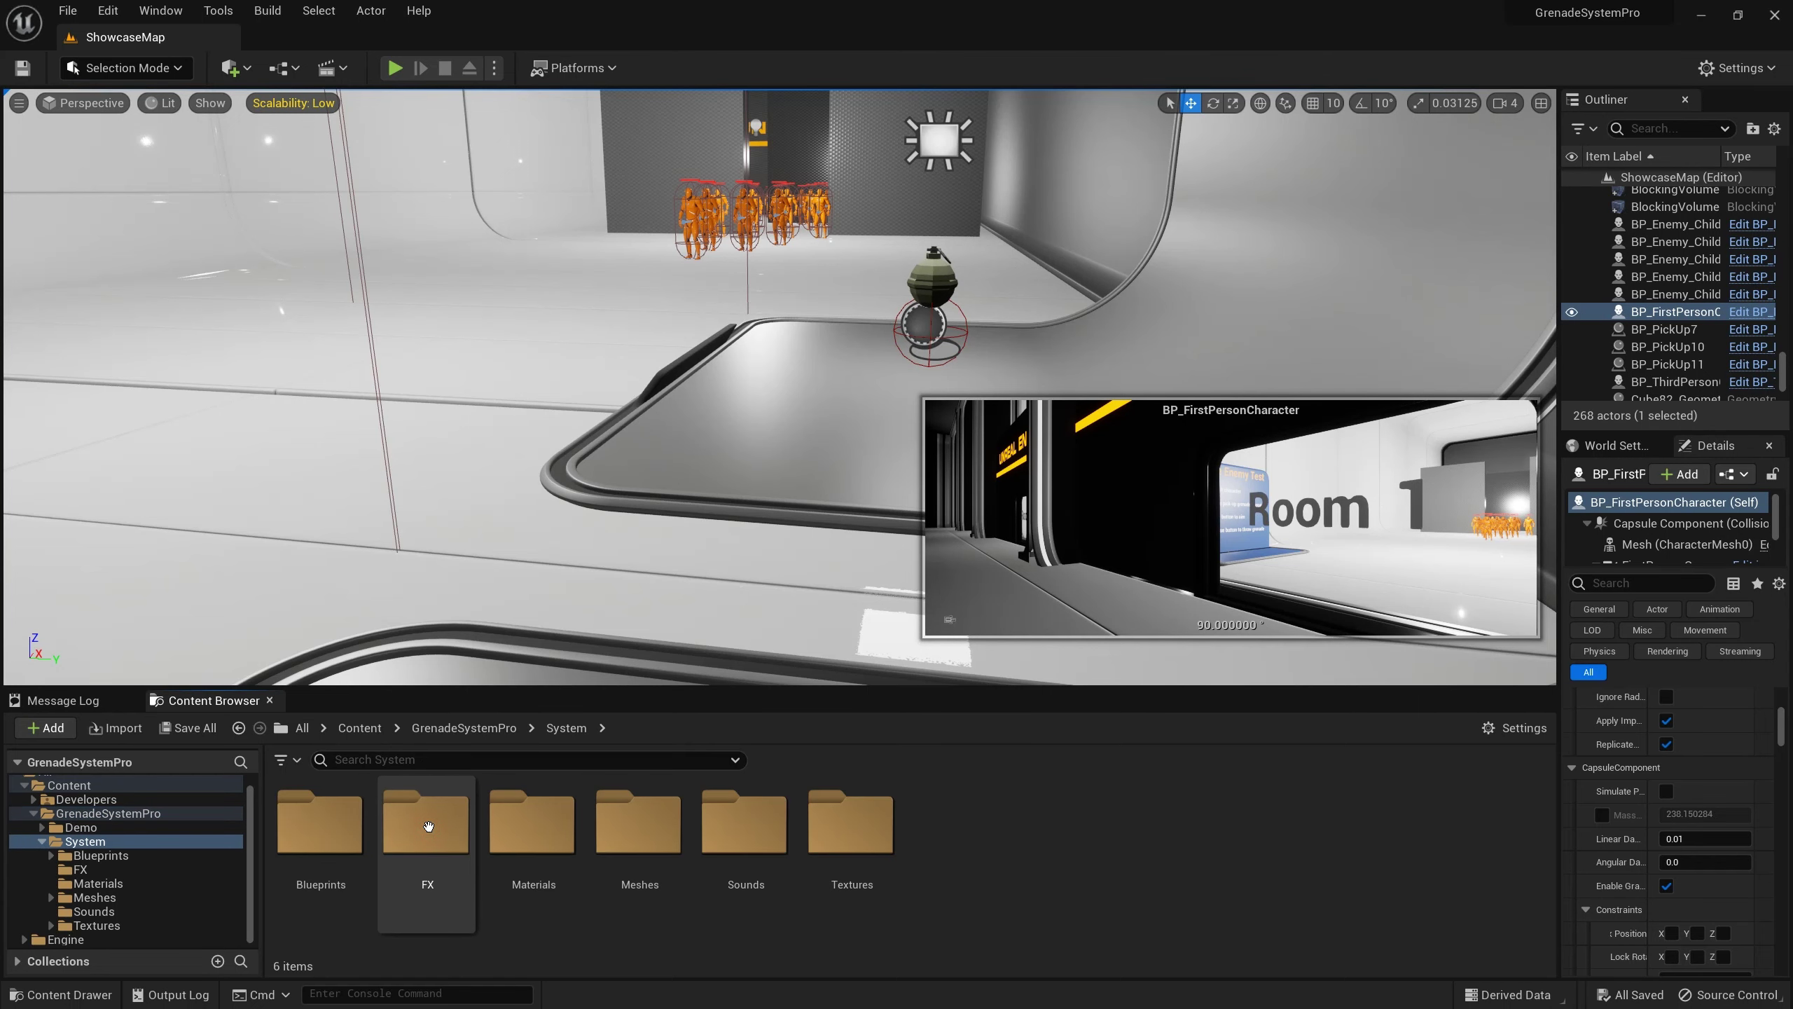
pyautogui.doubleClick(560, 826)
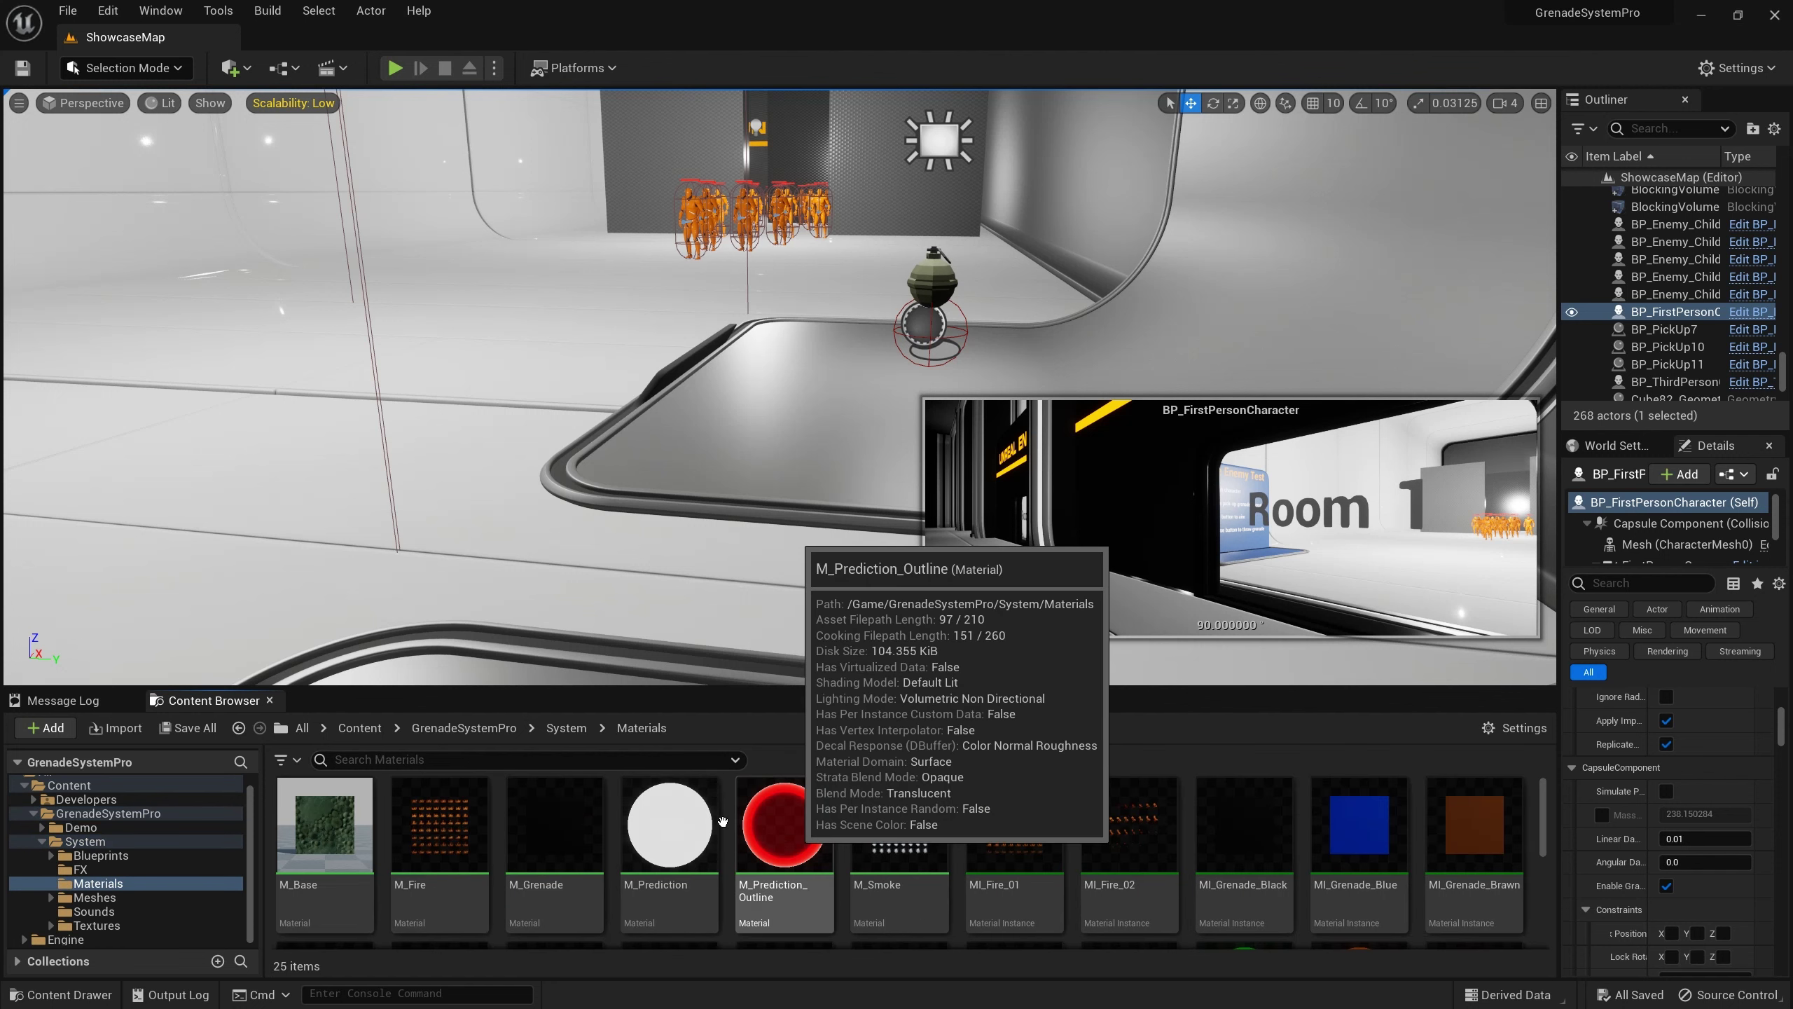
pyautogui.click(574, 728)
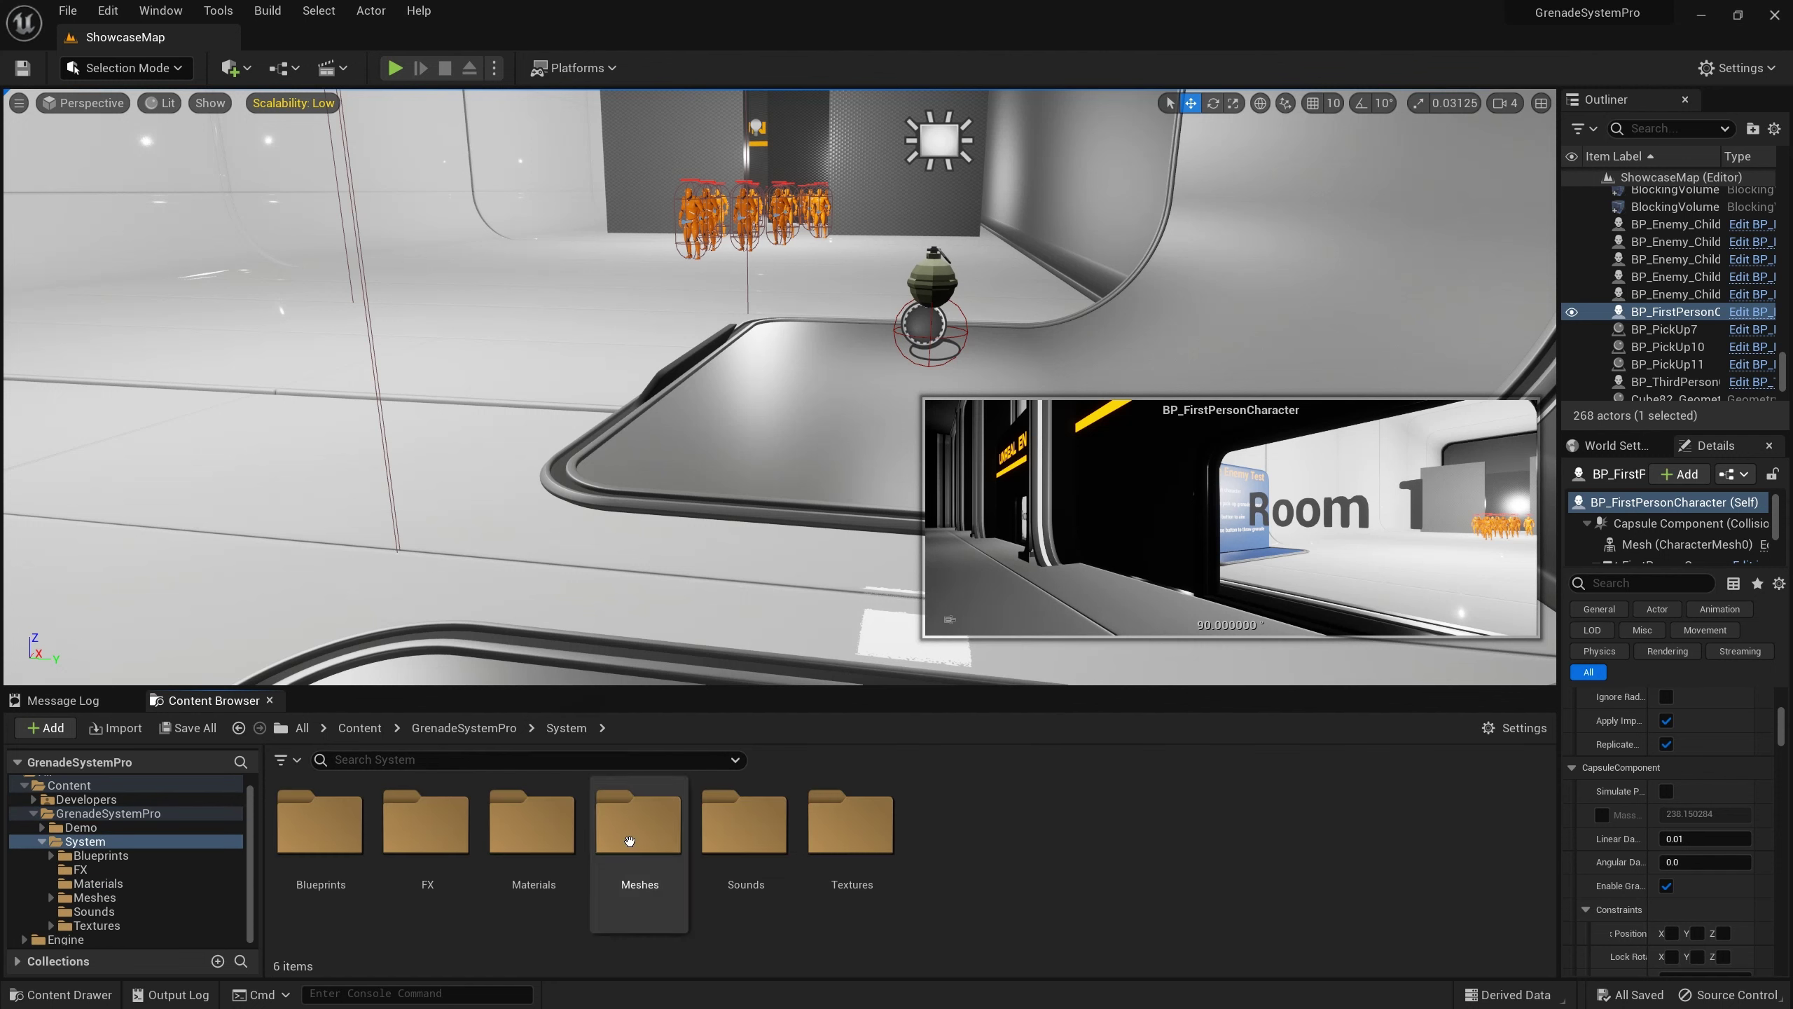
pyautogui.doubleClick(321, 826)
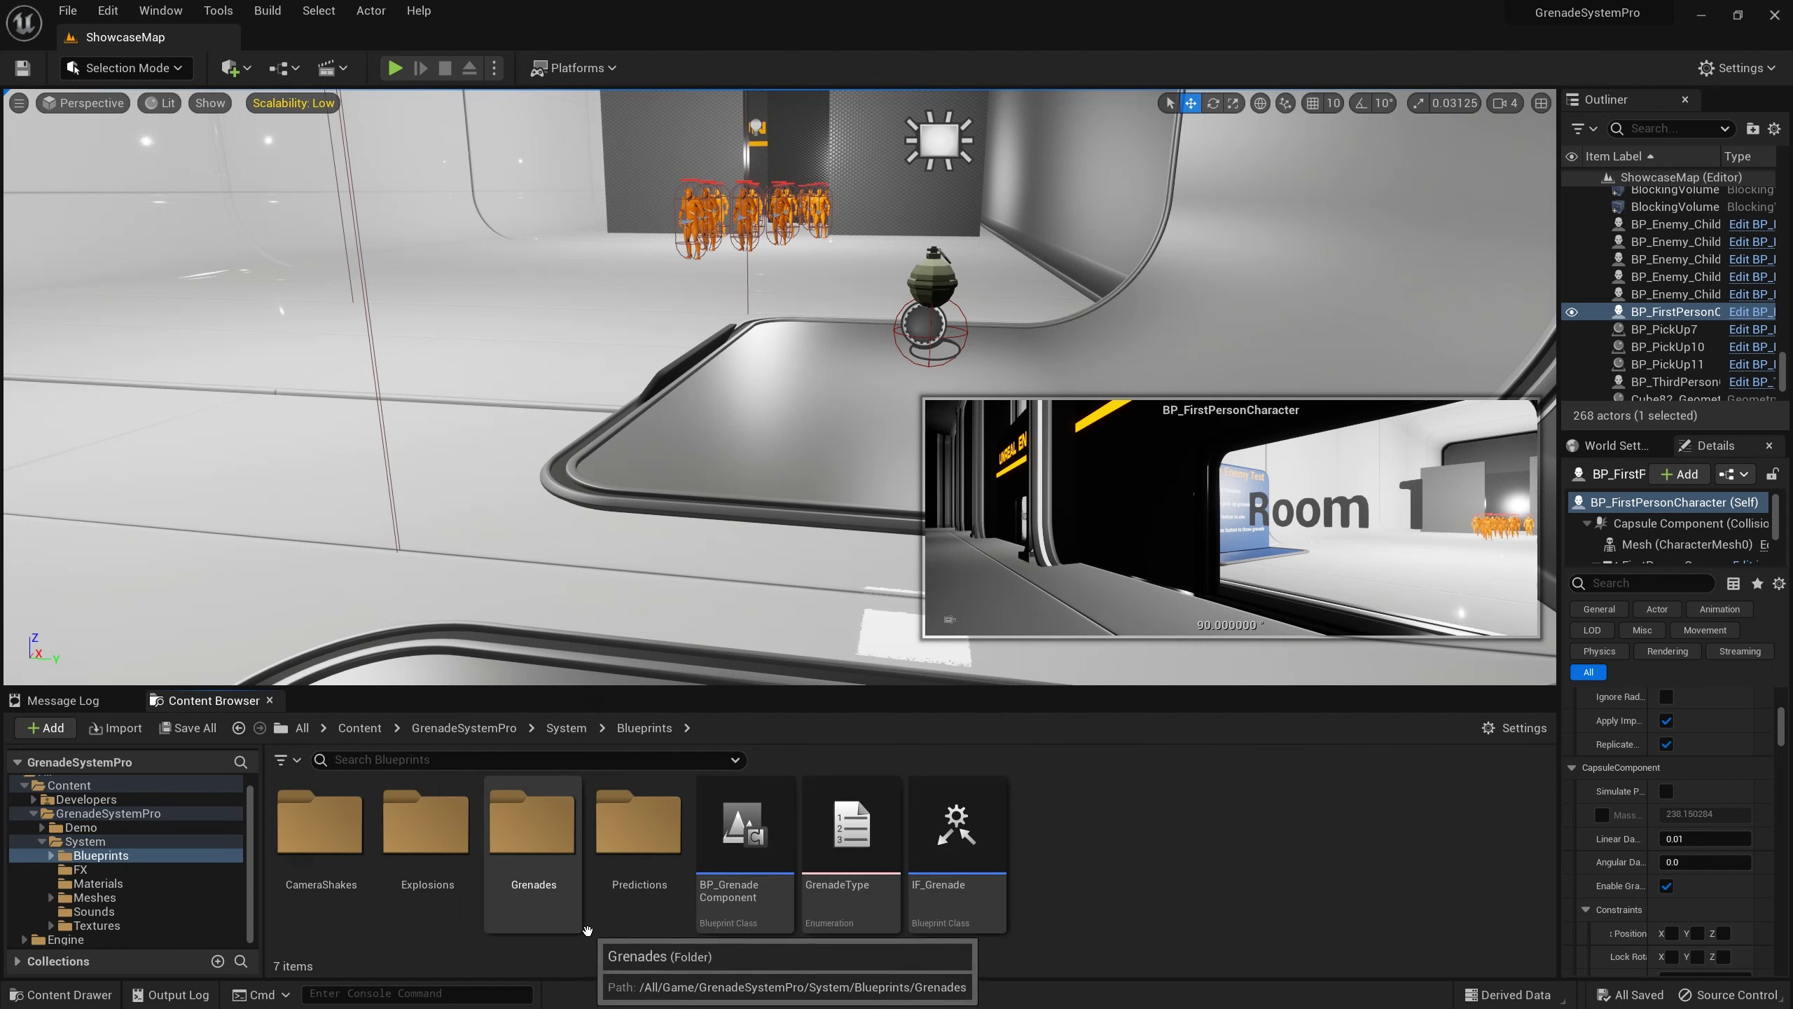
pyautogui.doubleClick(623, 876)
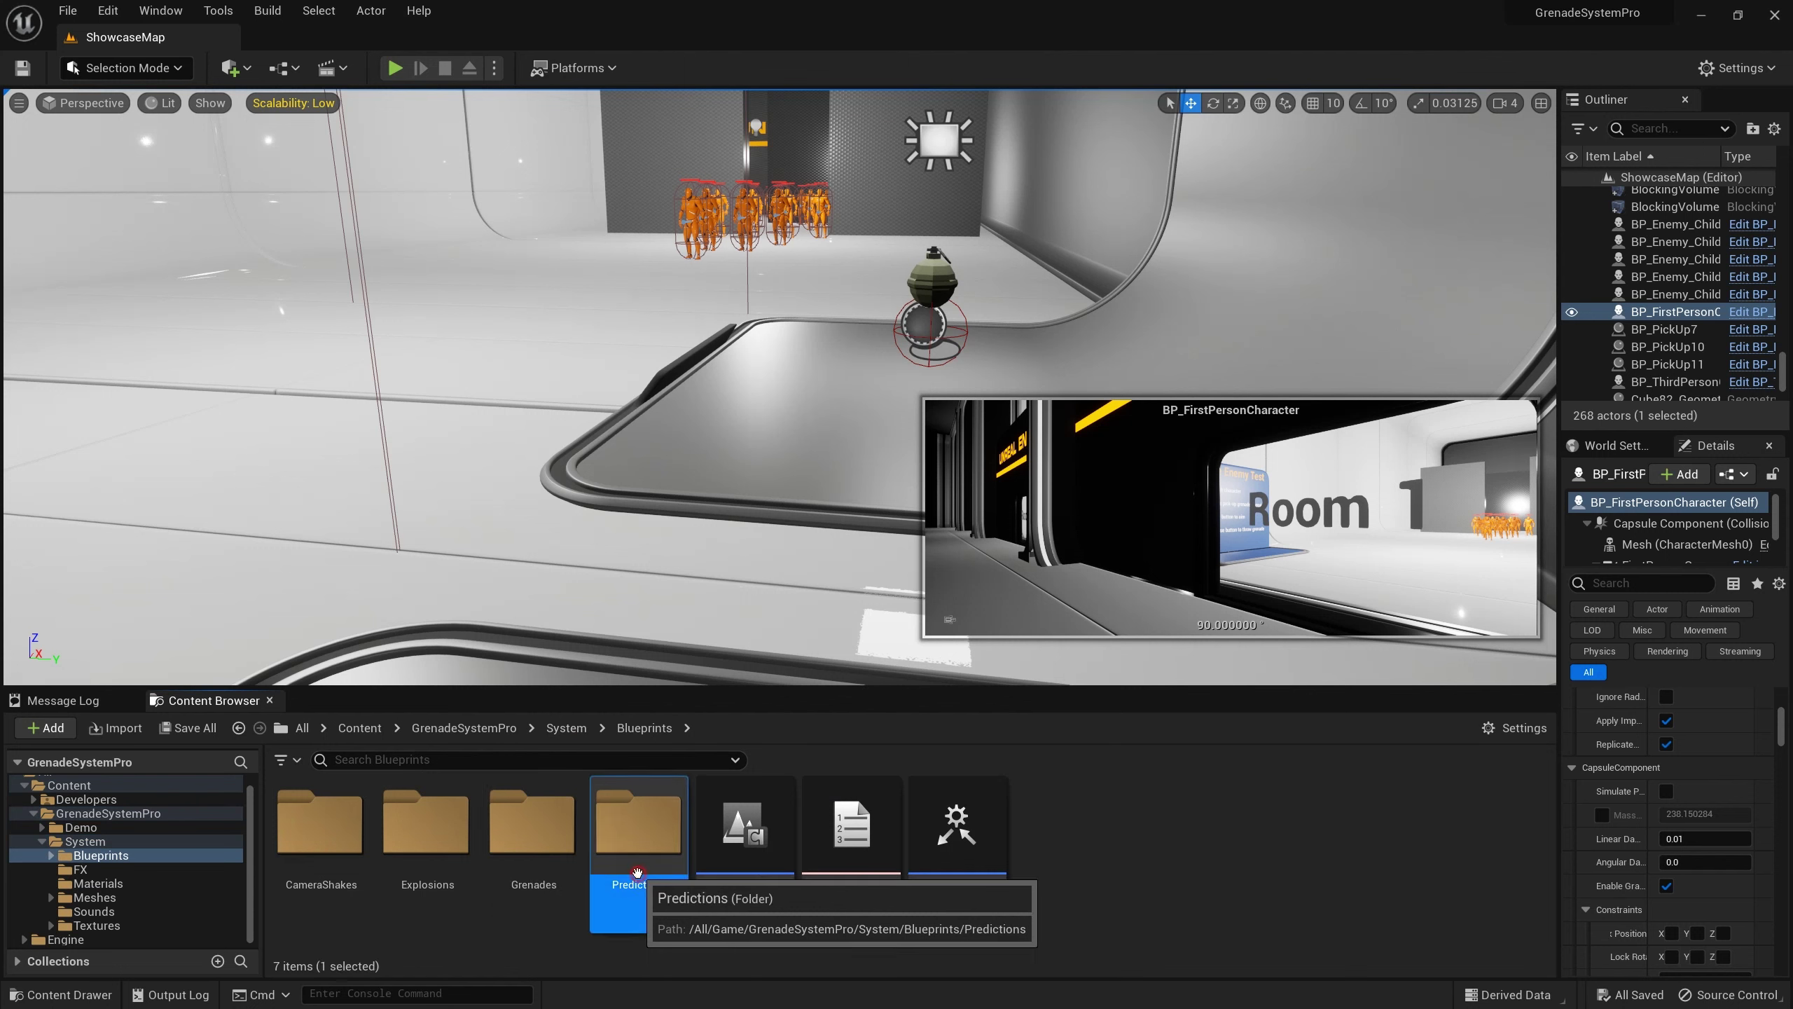
# Start play, aim to display the red prediction arc, and throw the grenade
pyautogui.click(395, 67)
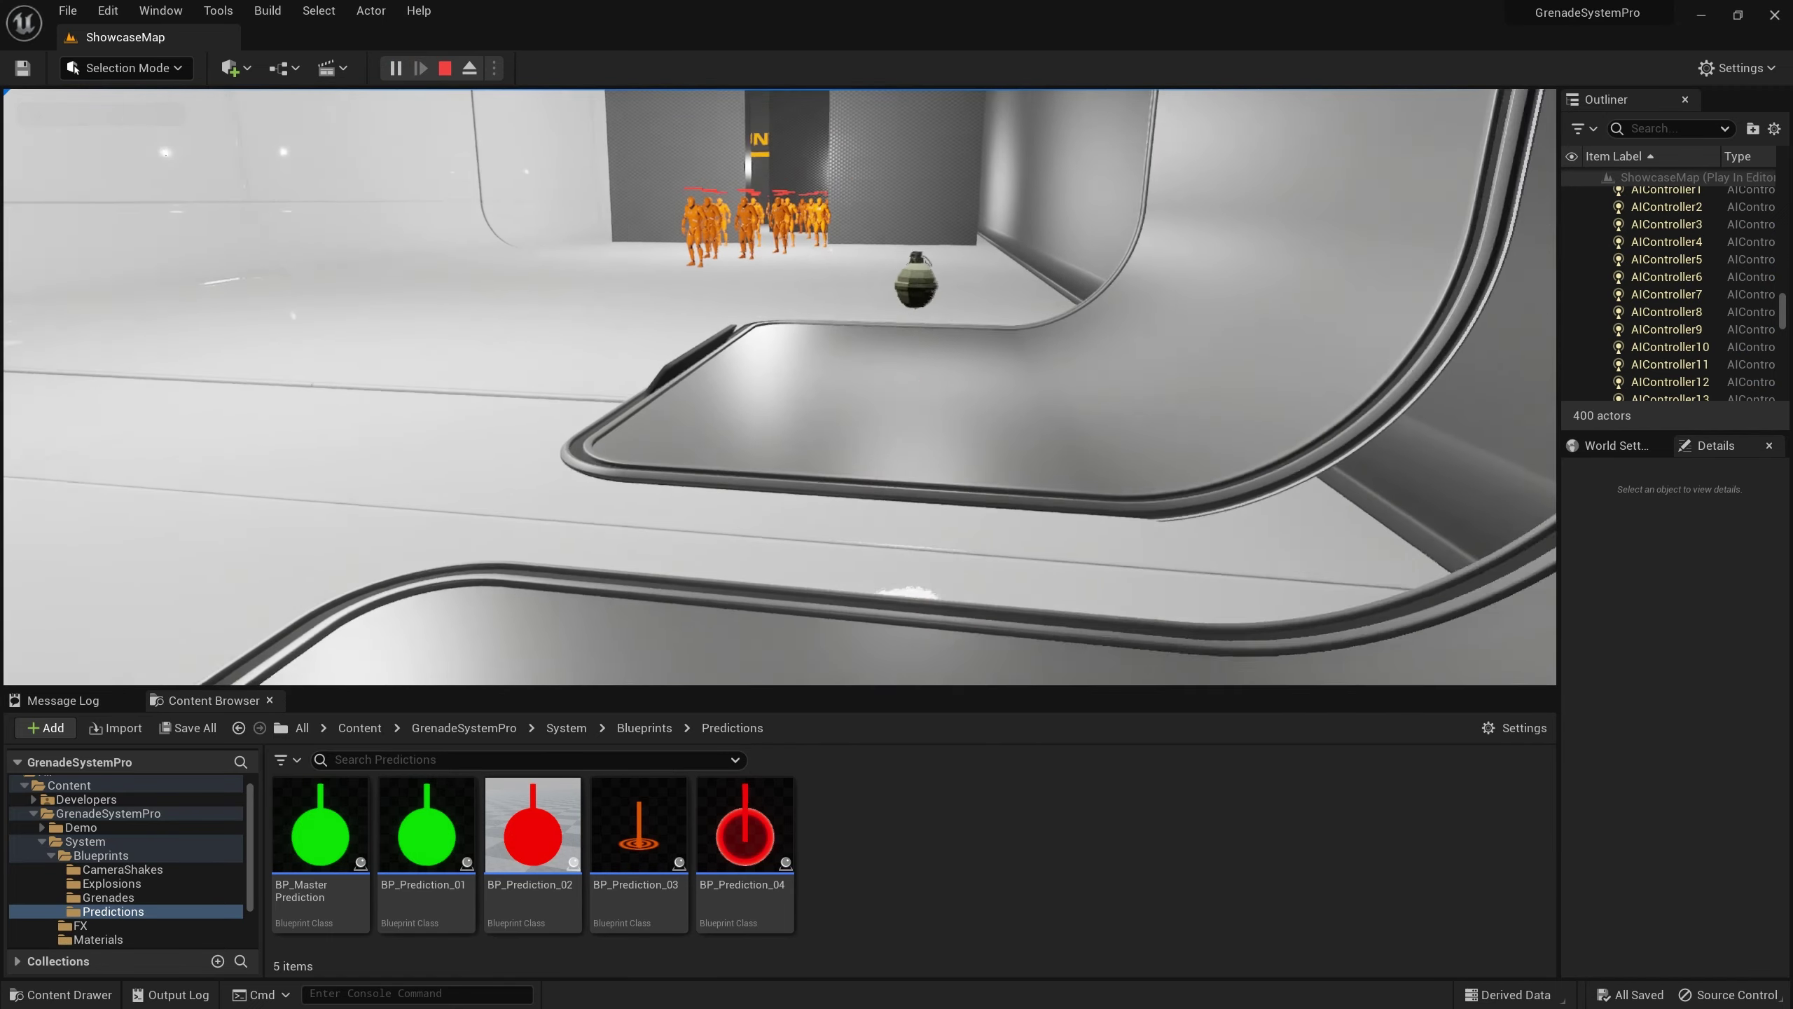
pyautogui.click(780, 386)
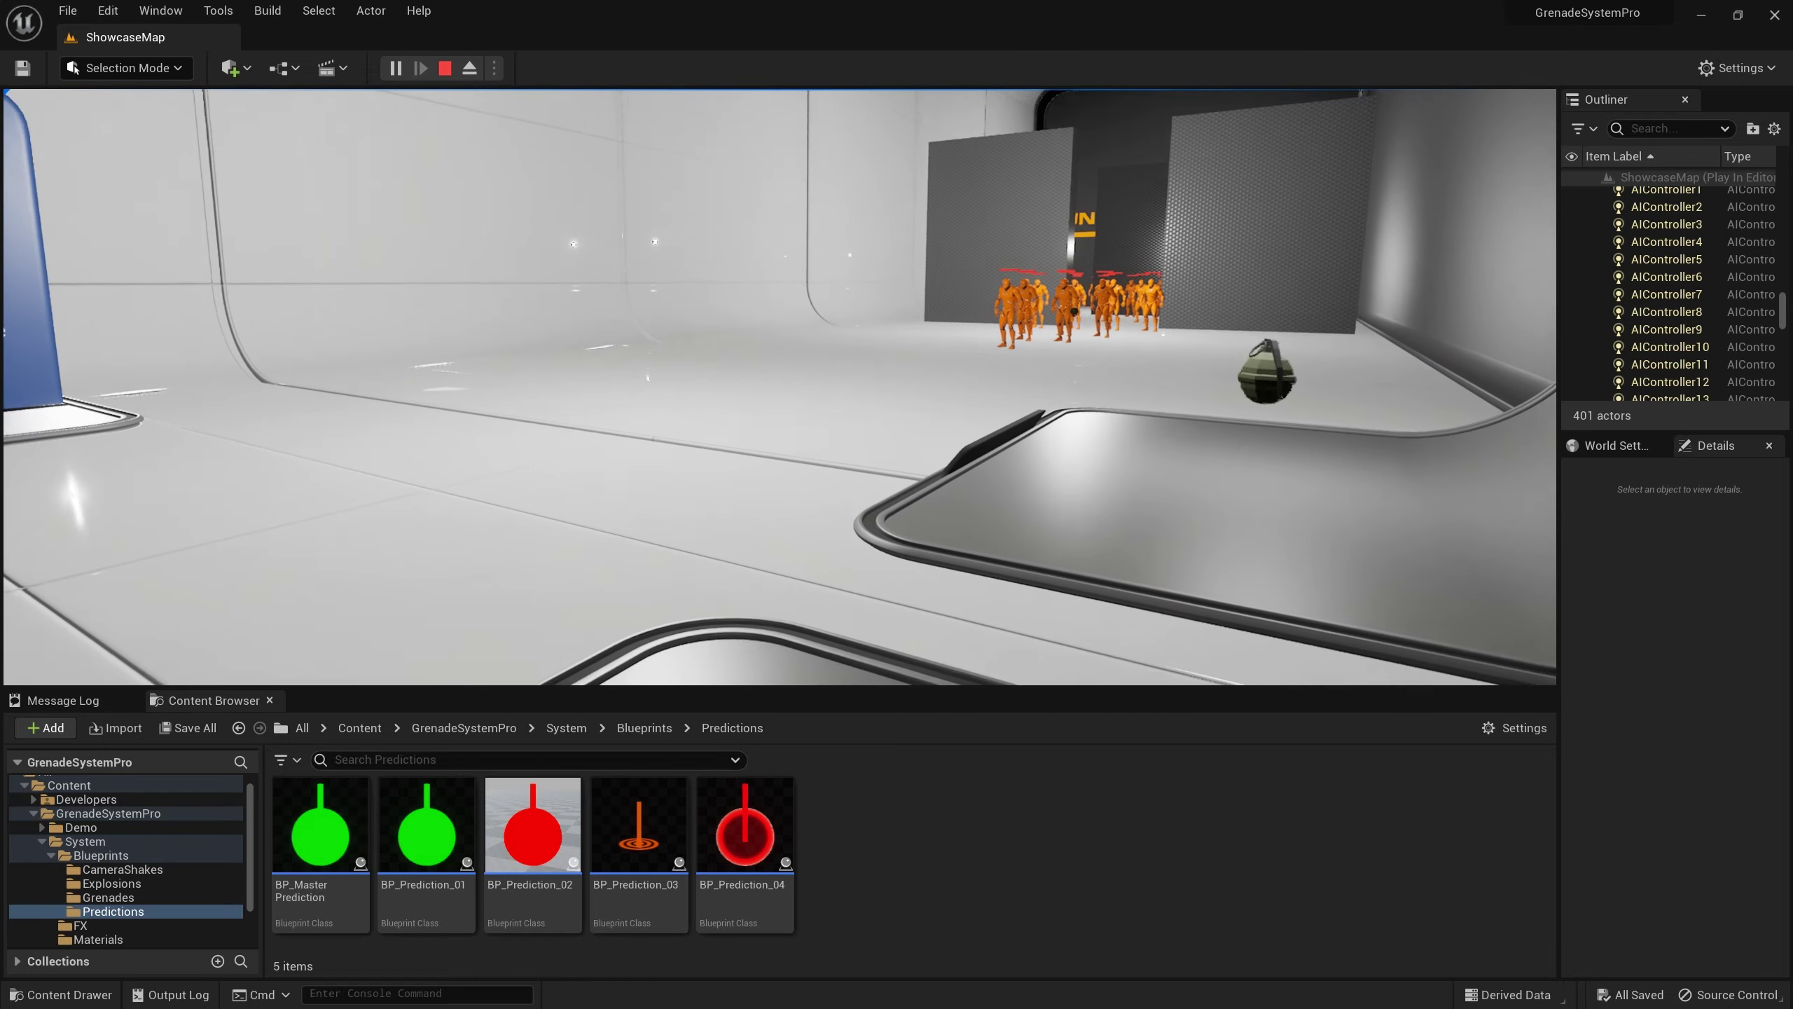
pyautogui.click(780, 387)
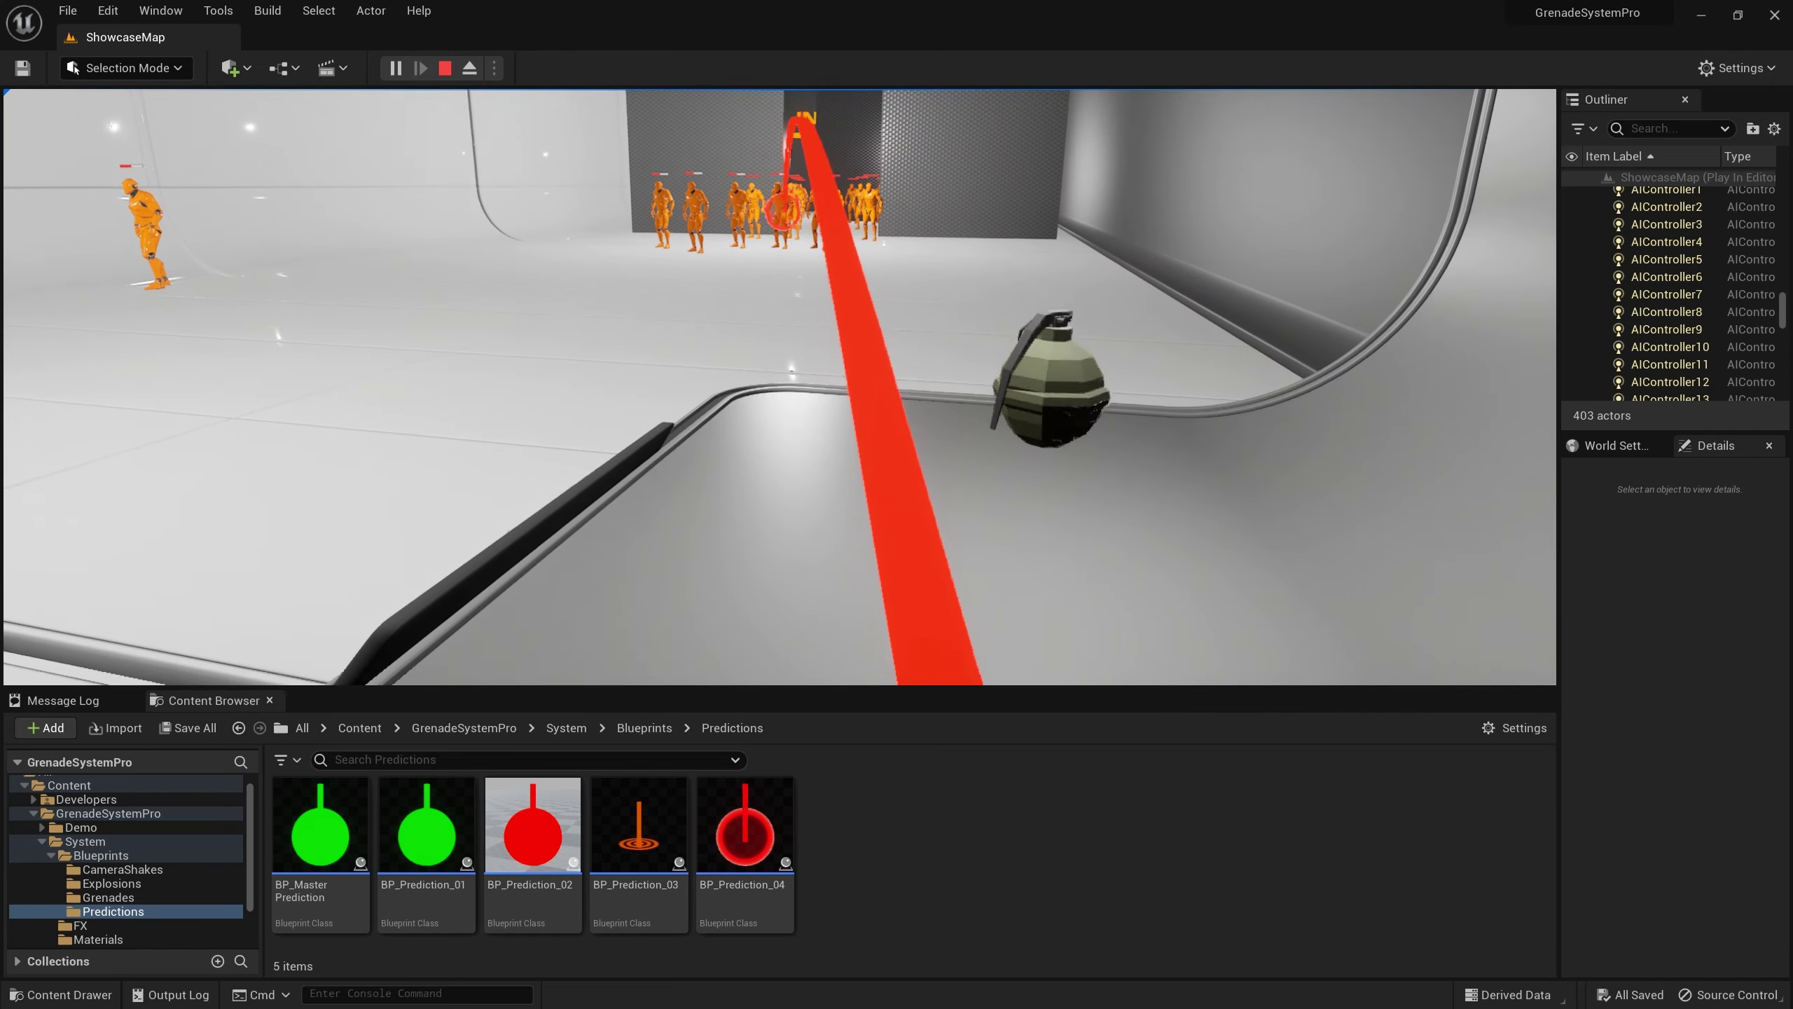
pyautogui.click(781, 386)
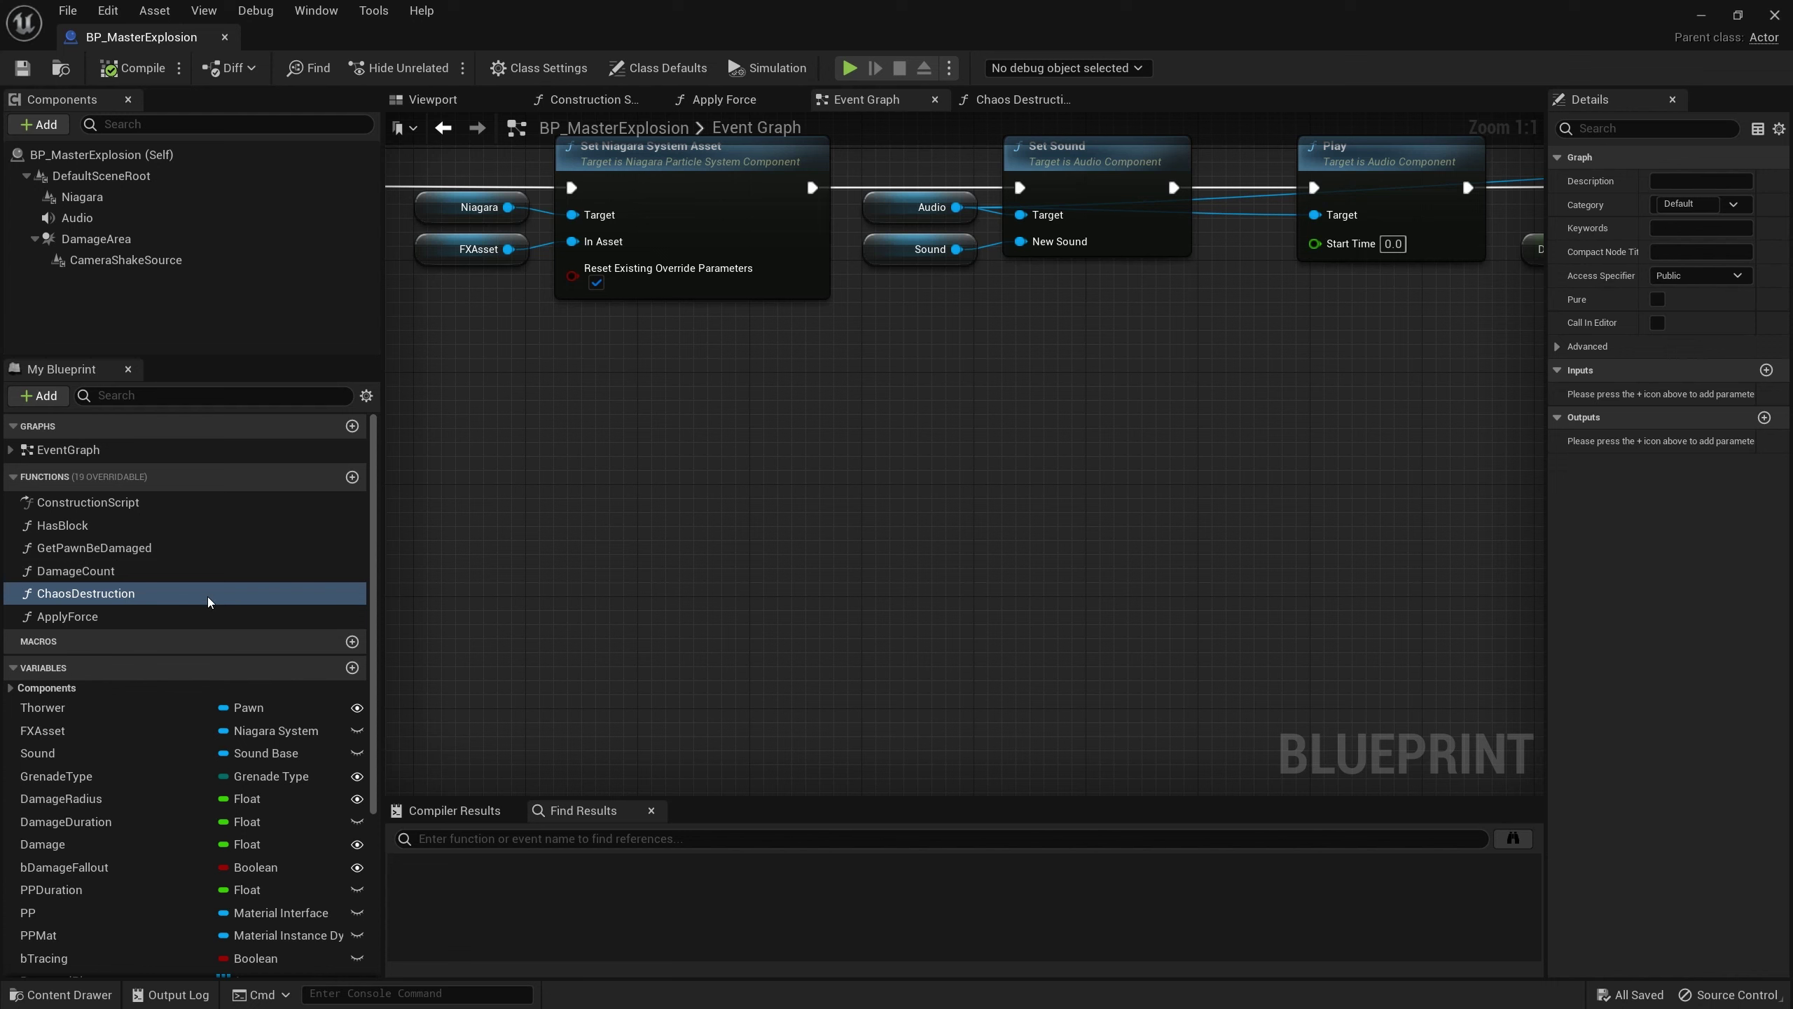
pyautogui.scroll(-2, 158, 695)
pyautogui.scroll(-2, 196, 730)
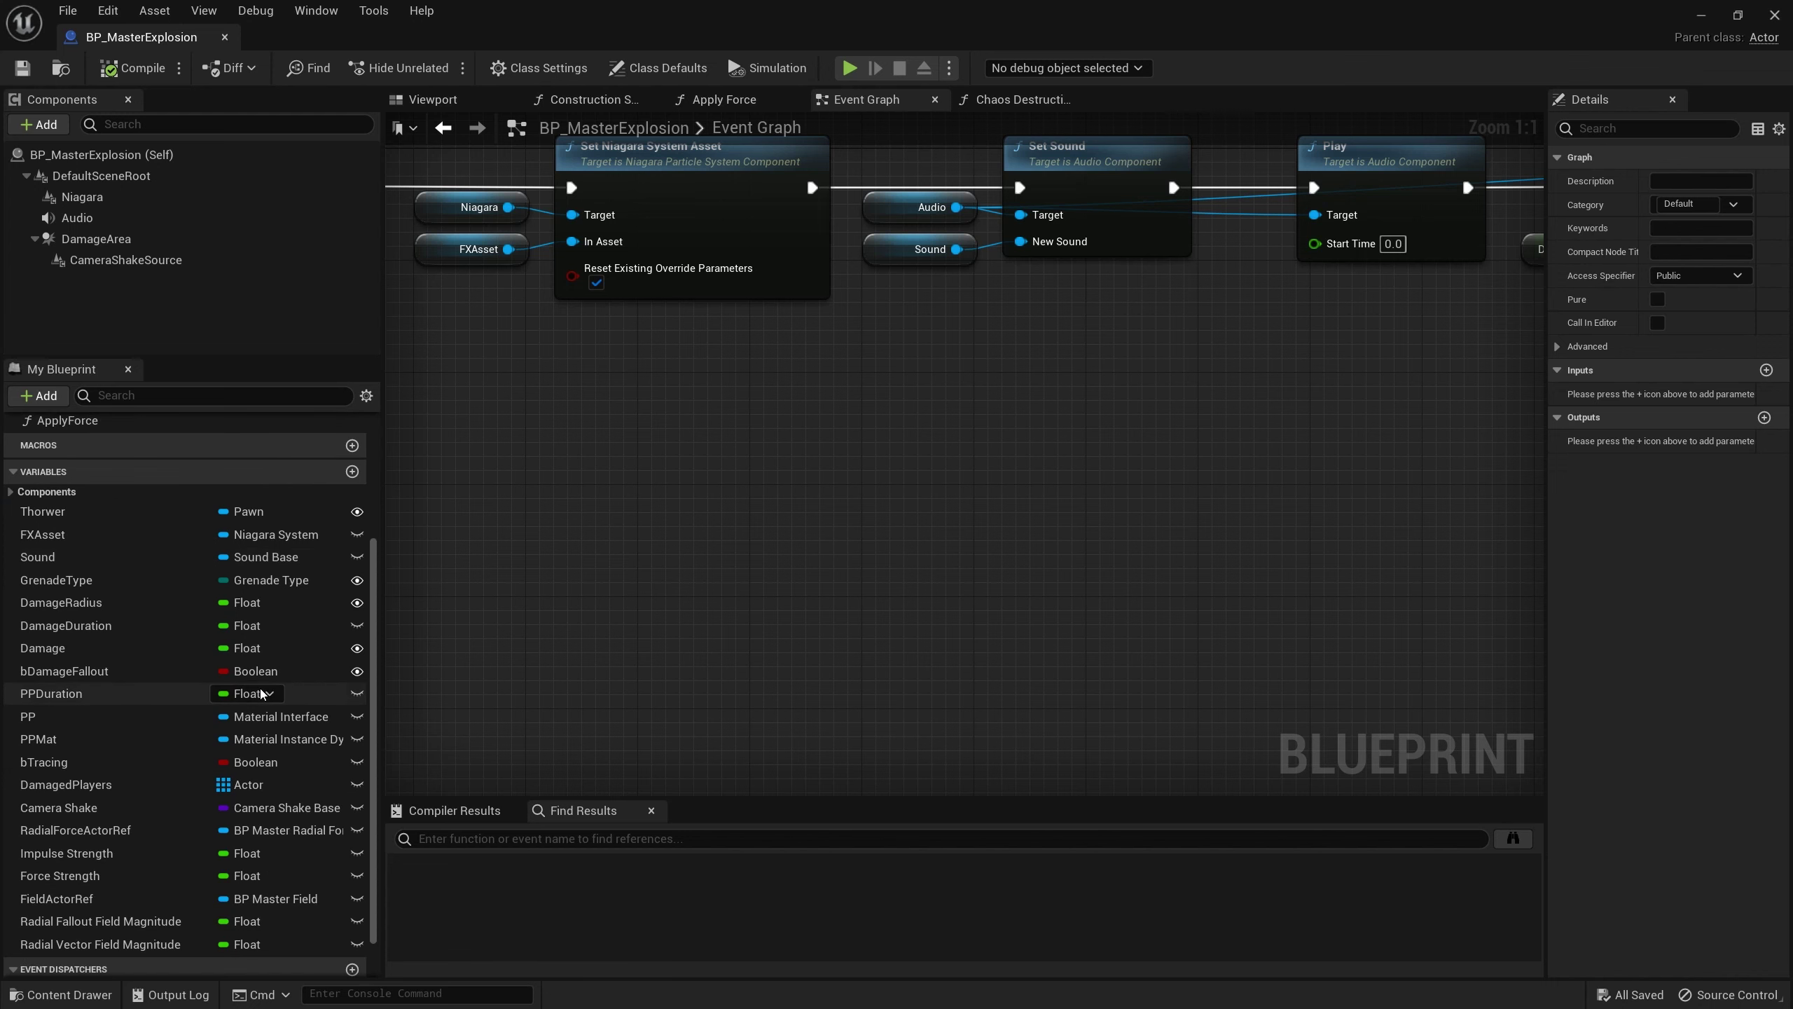
pyautogui.scroll(-1, 233, 776)
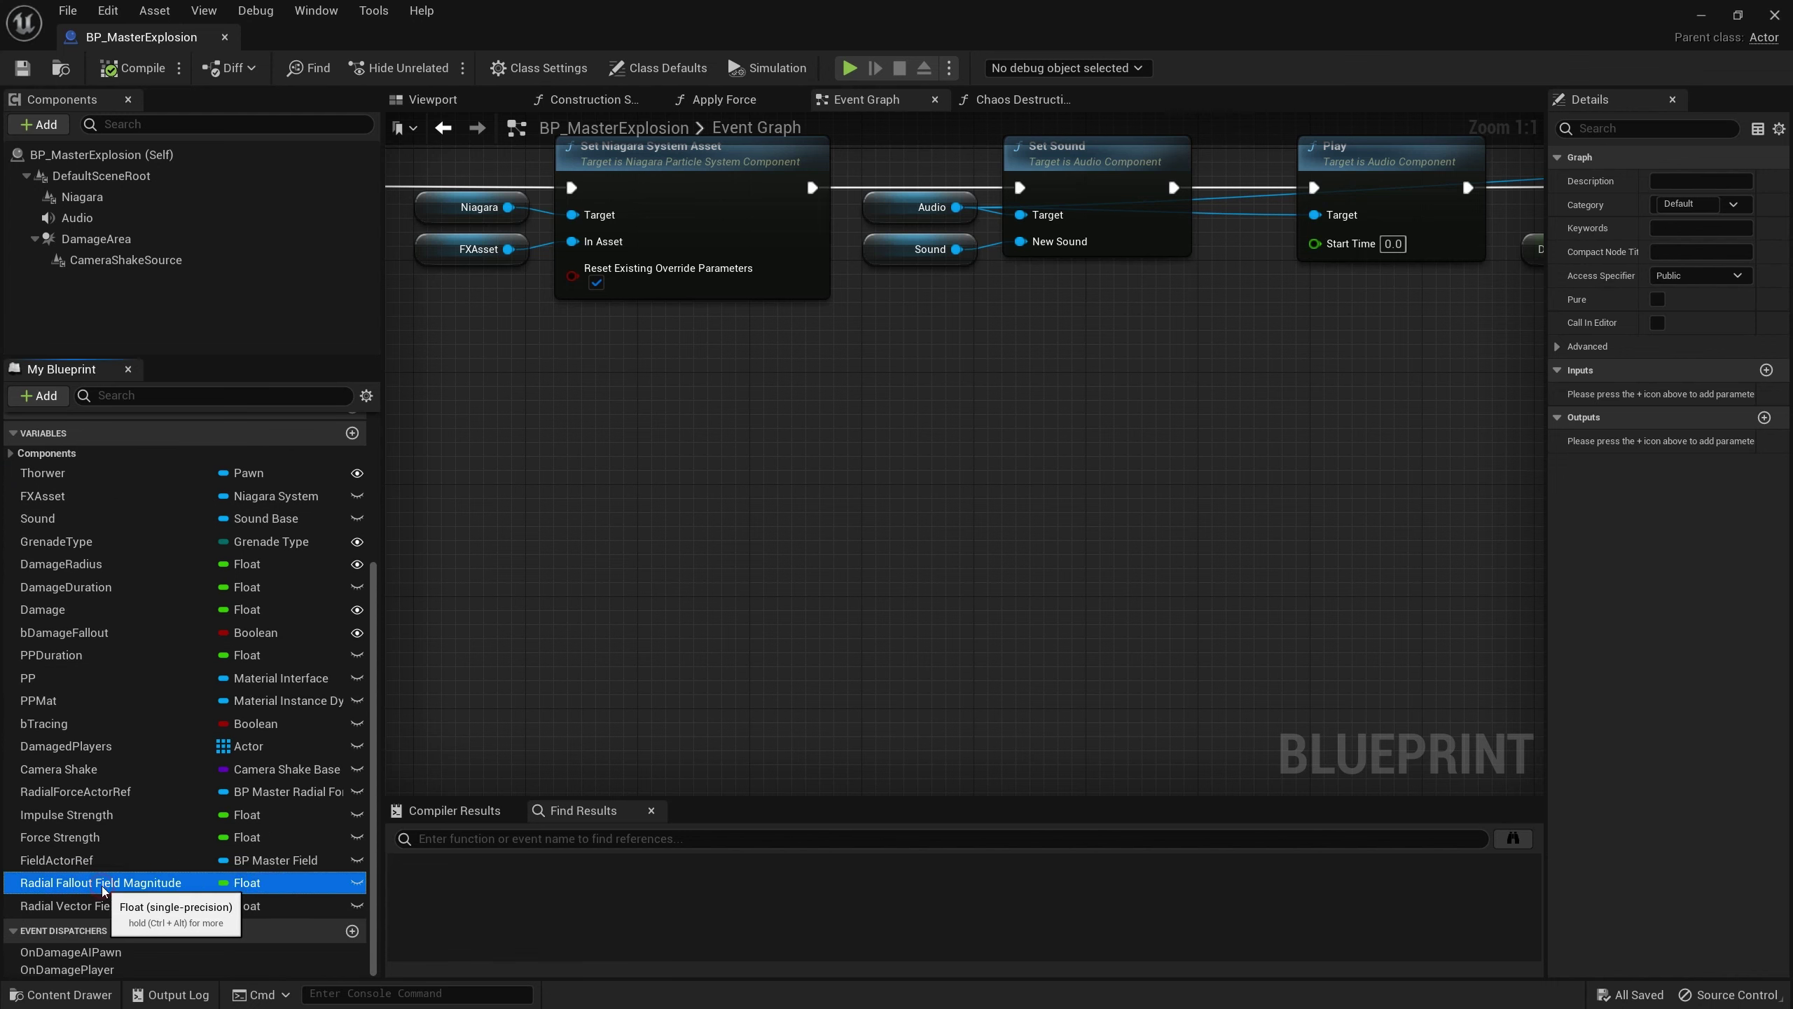
# Inspect the Radial Fallout Field Magnitude (999999.0) and Radial Vector Field Magnitude (999.0) defaults
pyautogui.click(169, 883)
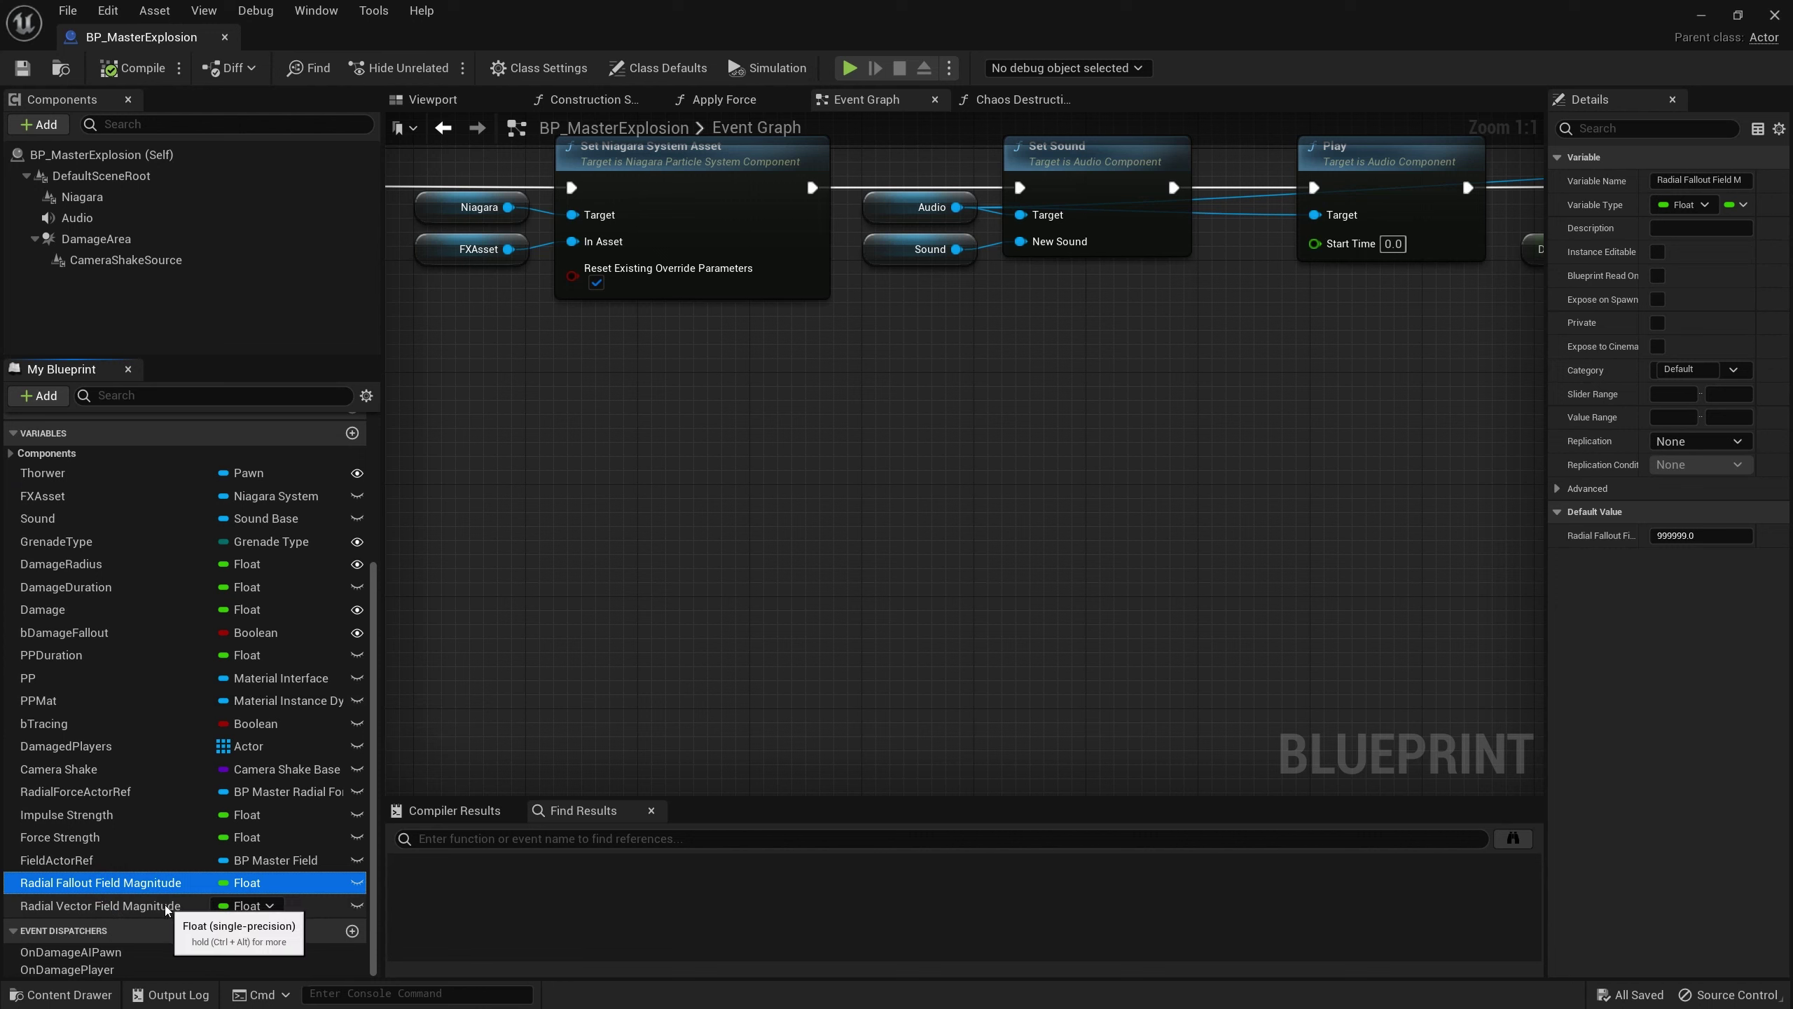
pyautogui.click(166, 907)
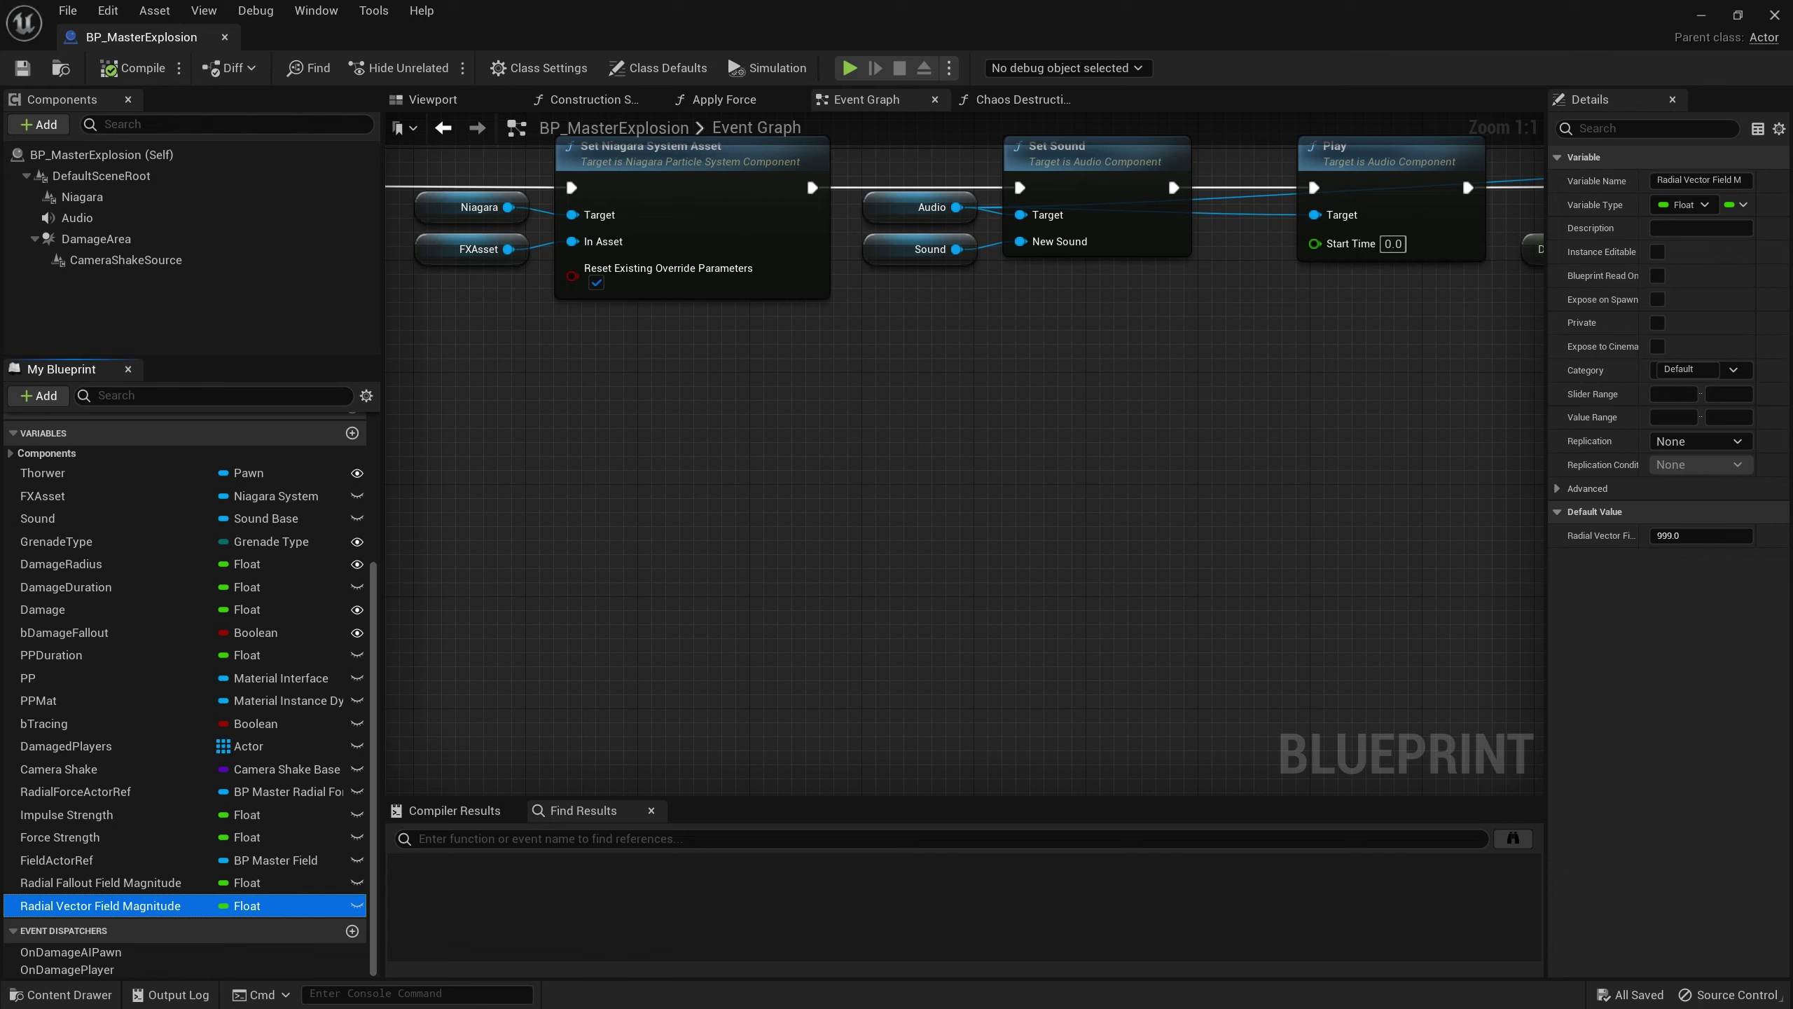
# Start play and run the character through the showcase room toward the blue wall
pyautogui.hotkey('alt', 'p')
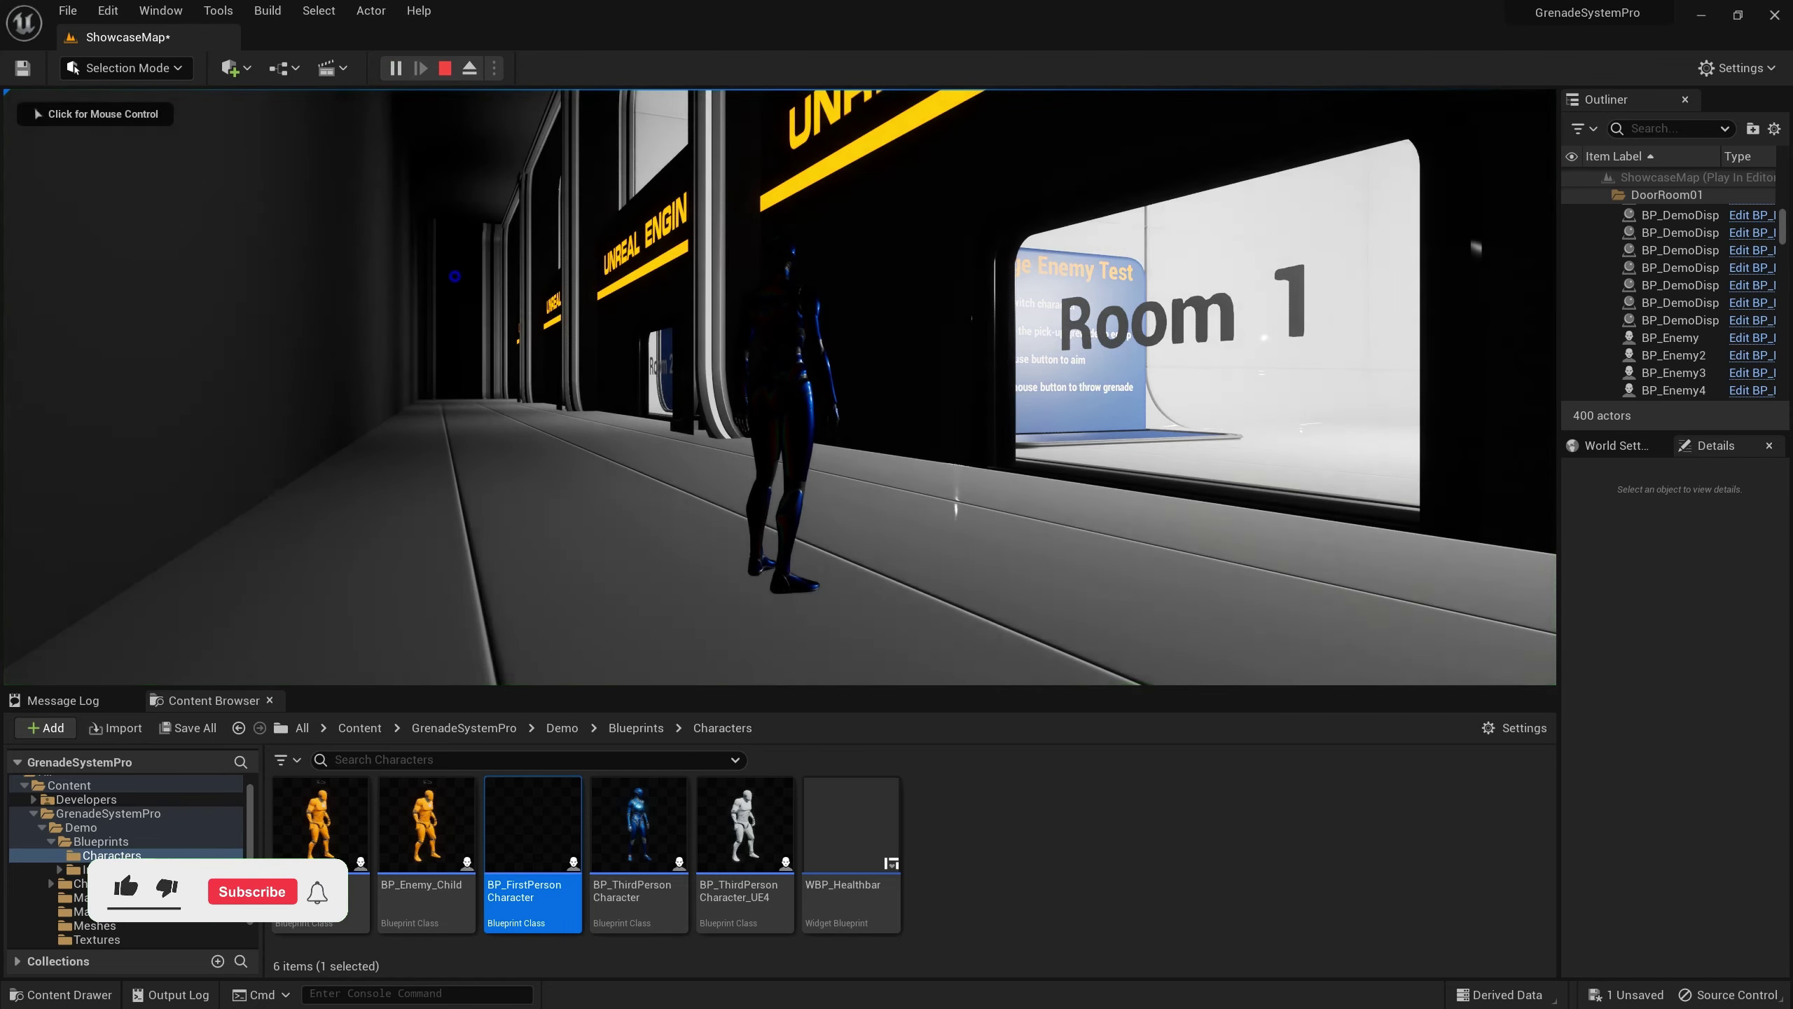
pyautogui.press('w')
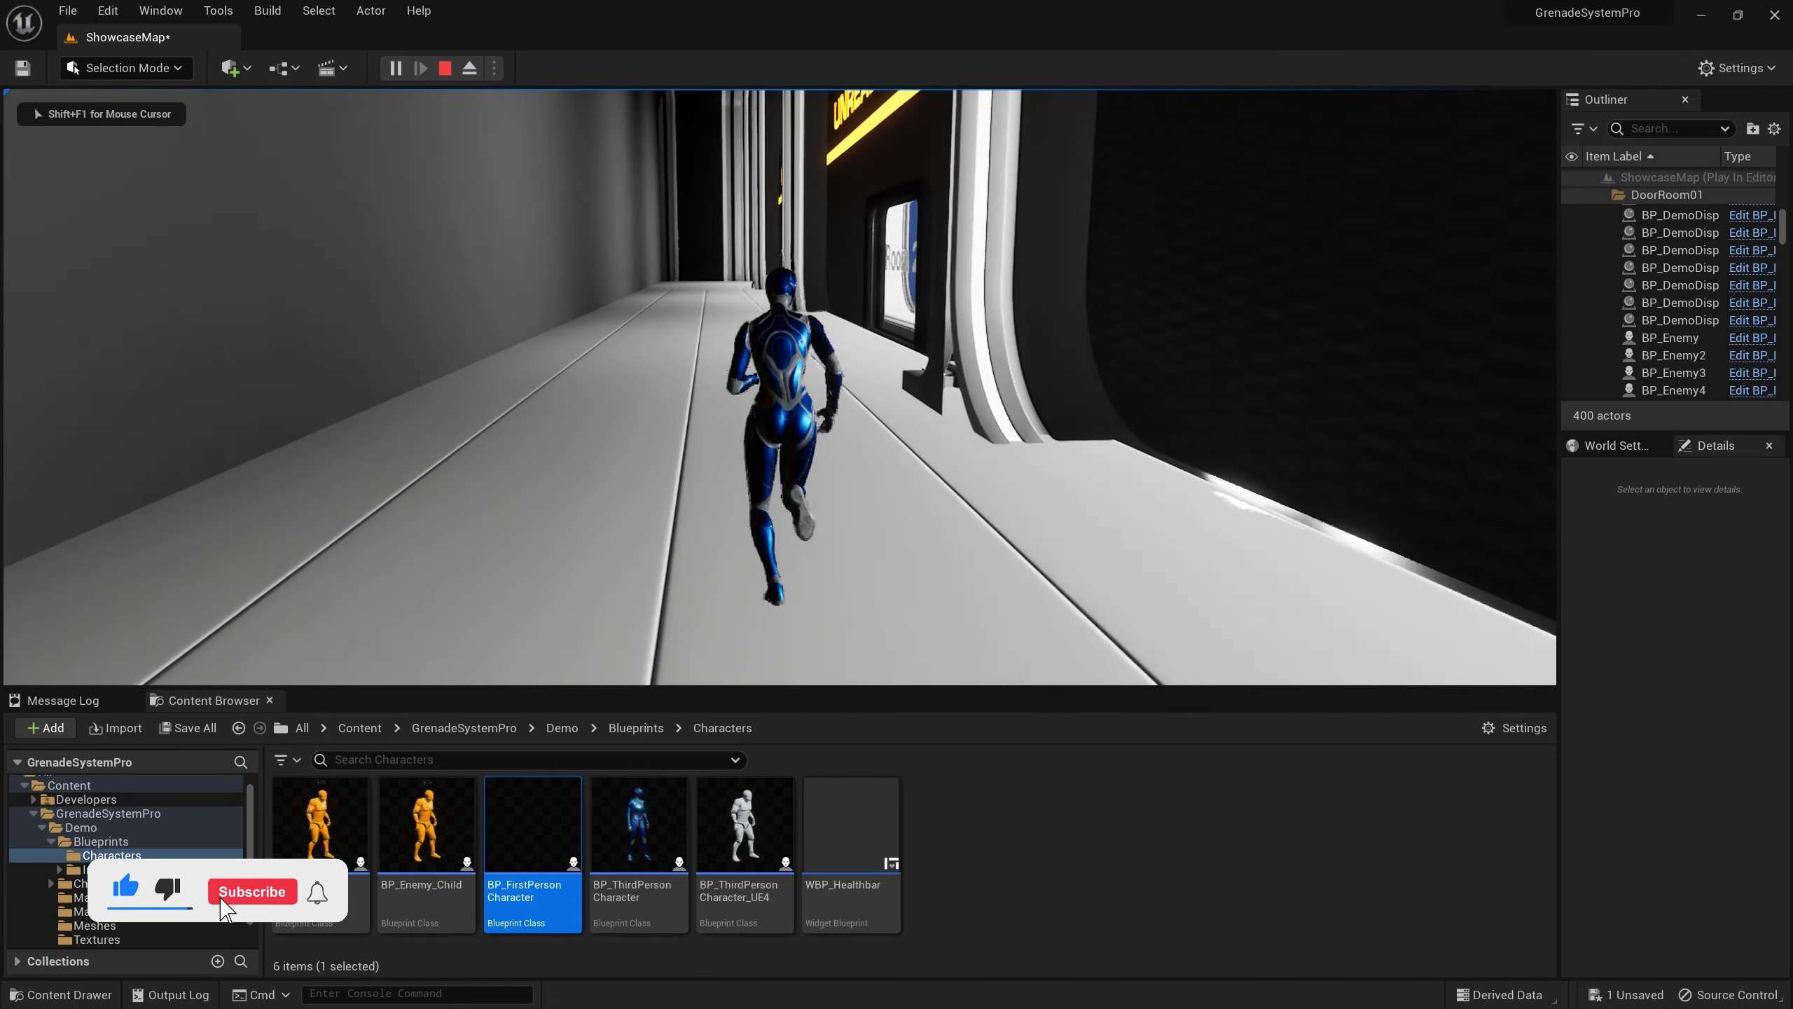
pyautogui.press('w')
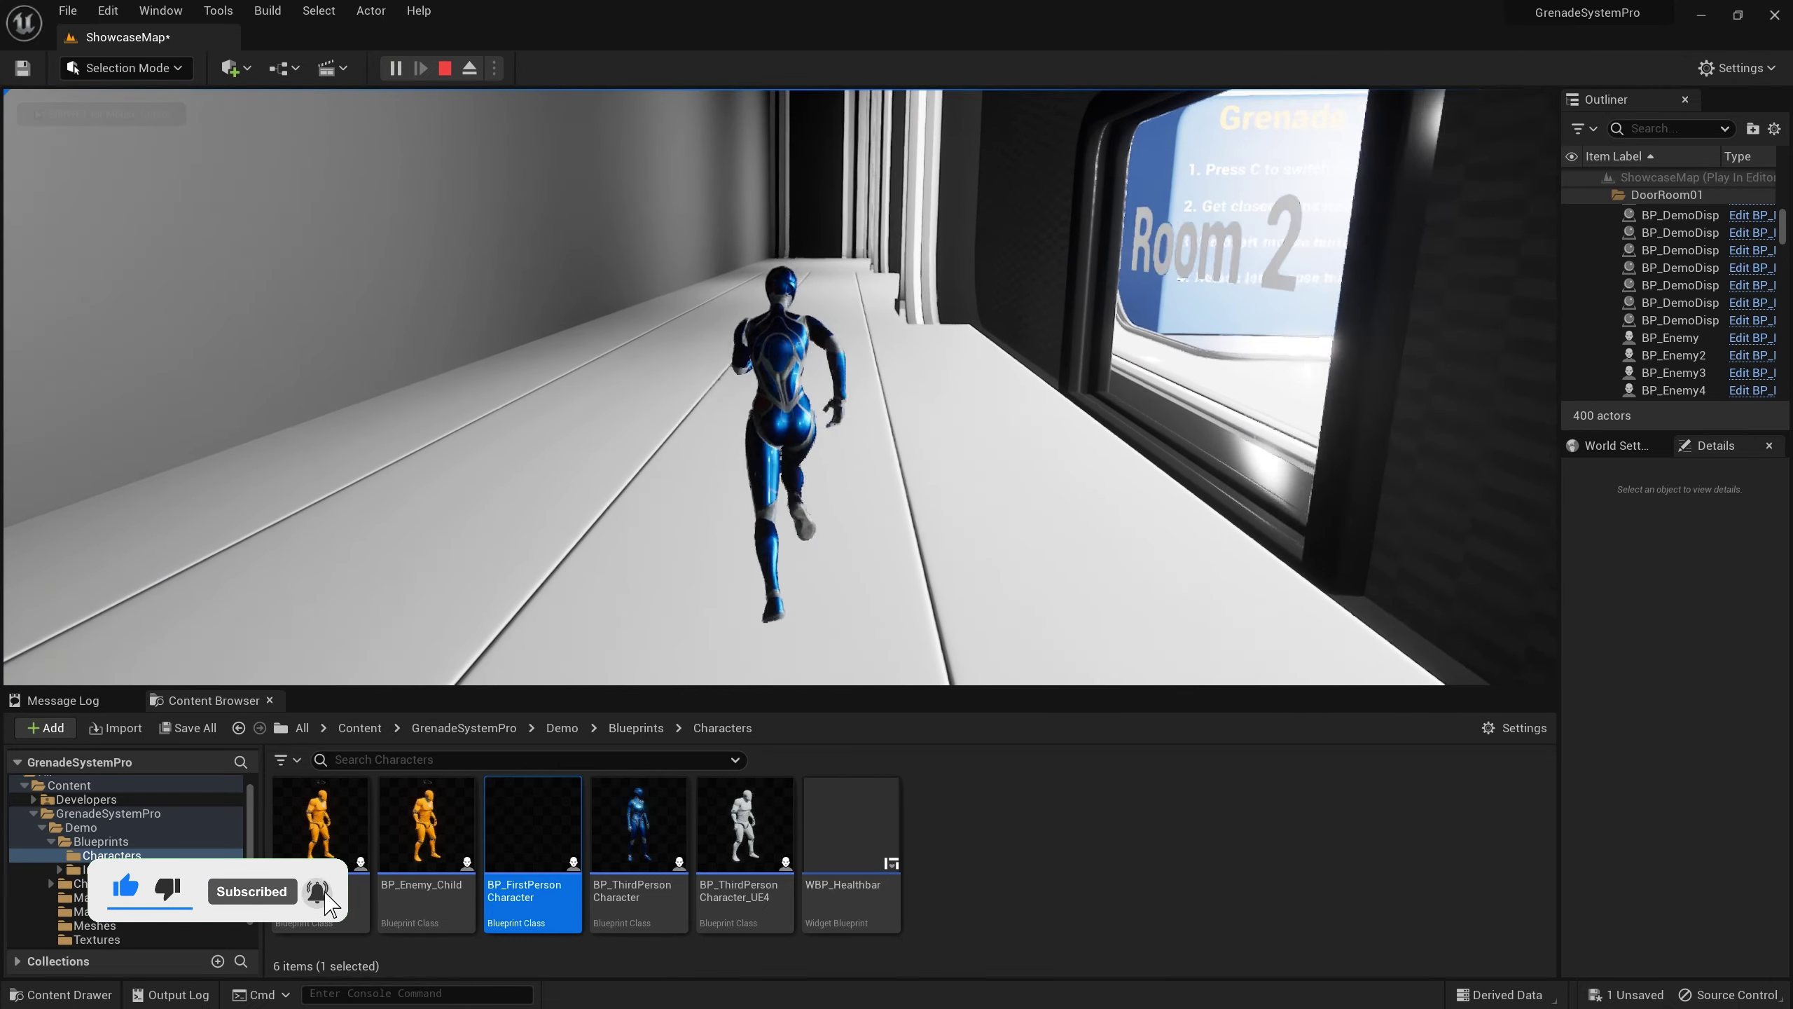
pyautogui.press('w')
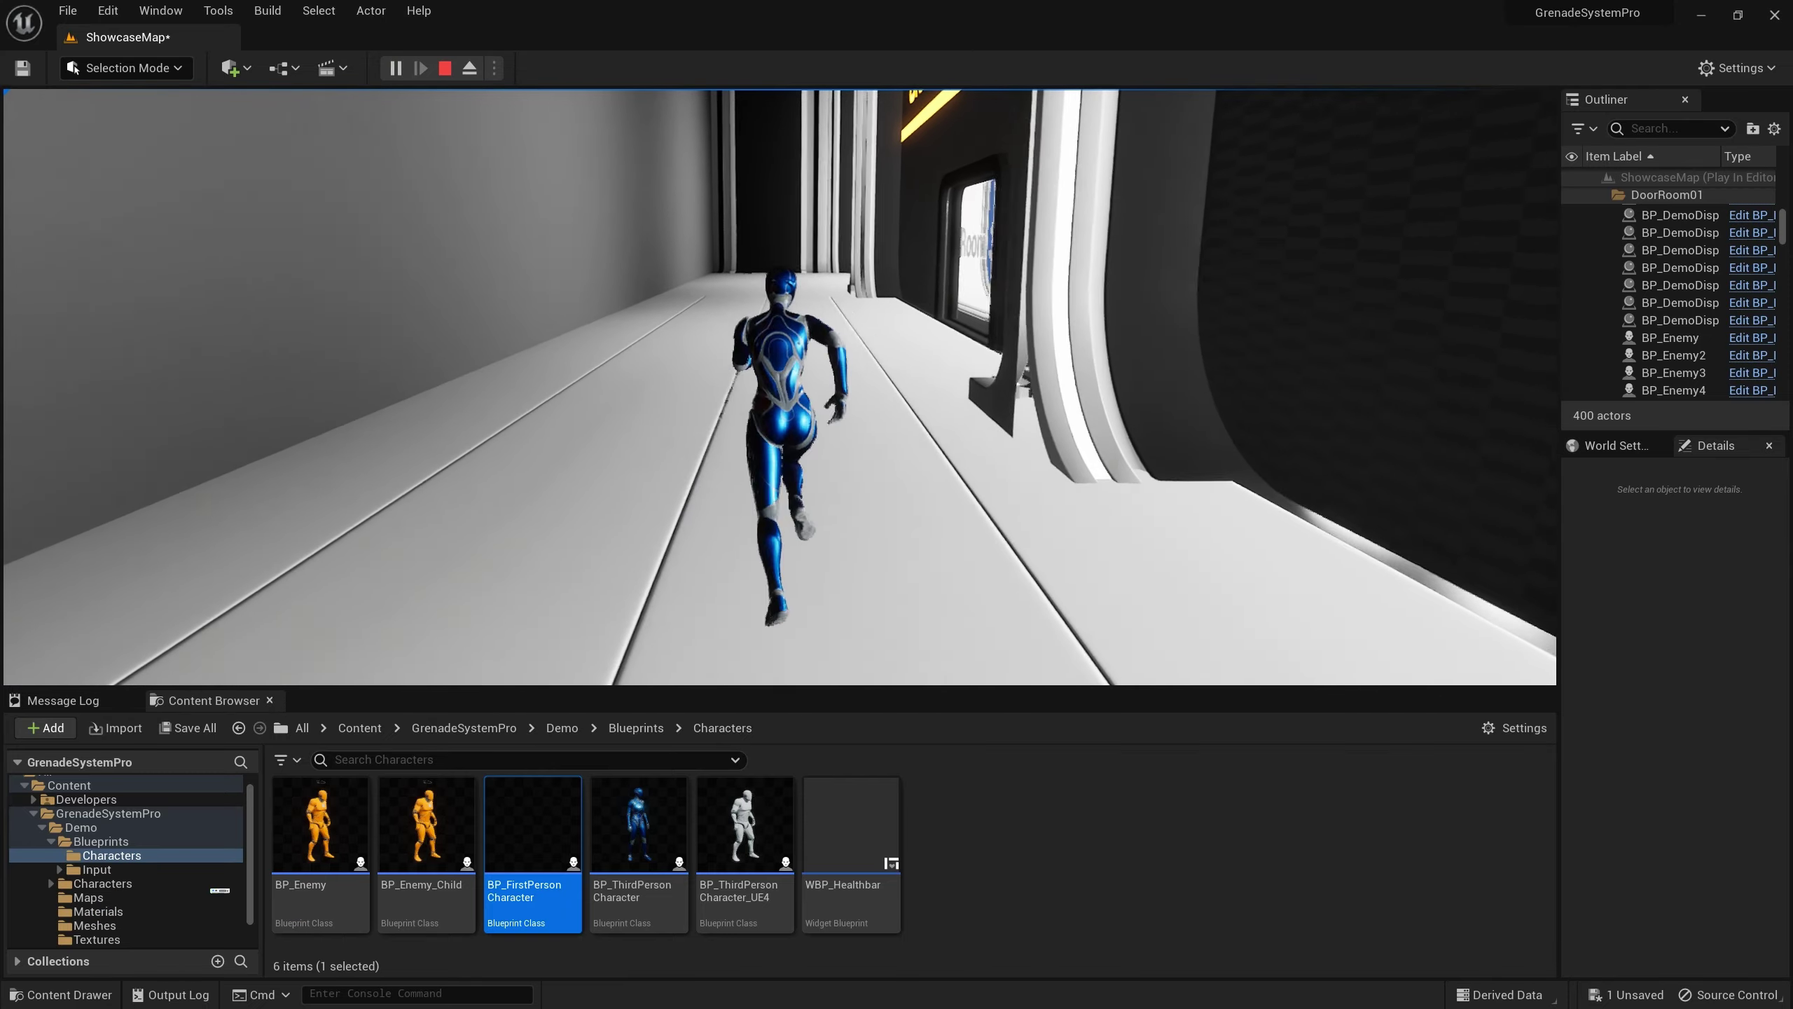
pyautogui.press('w')
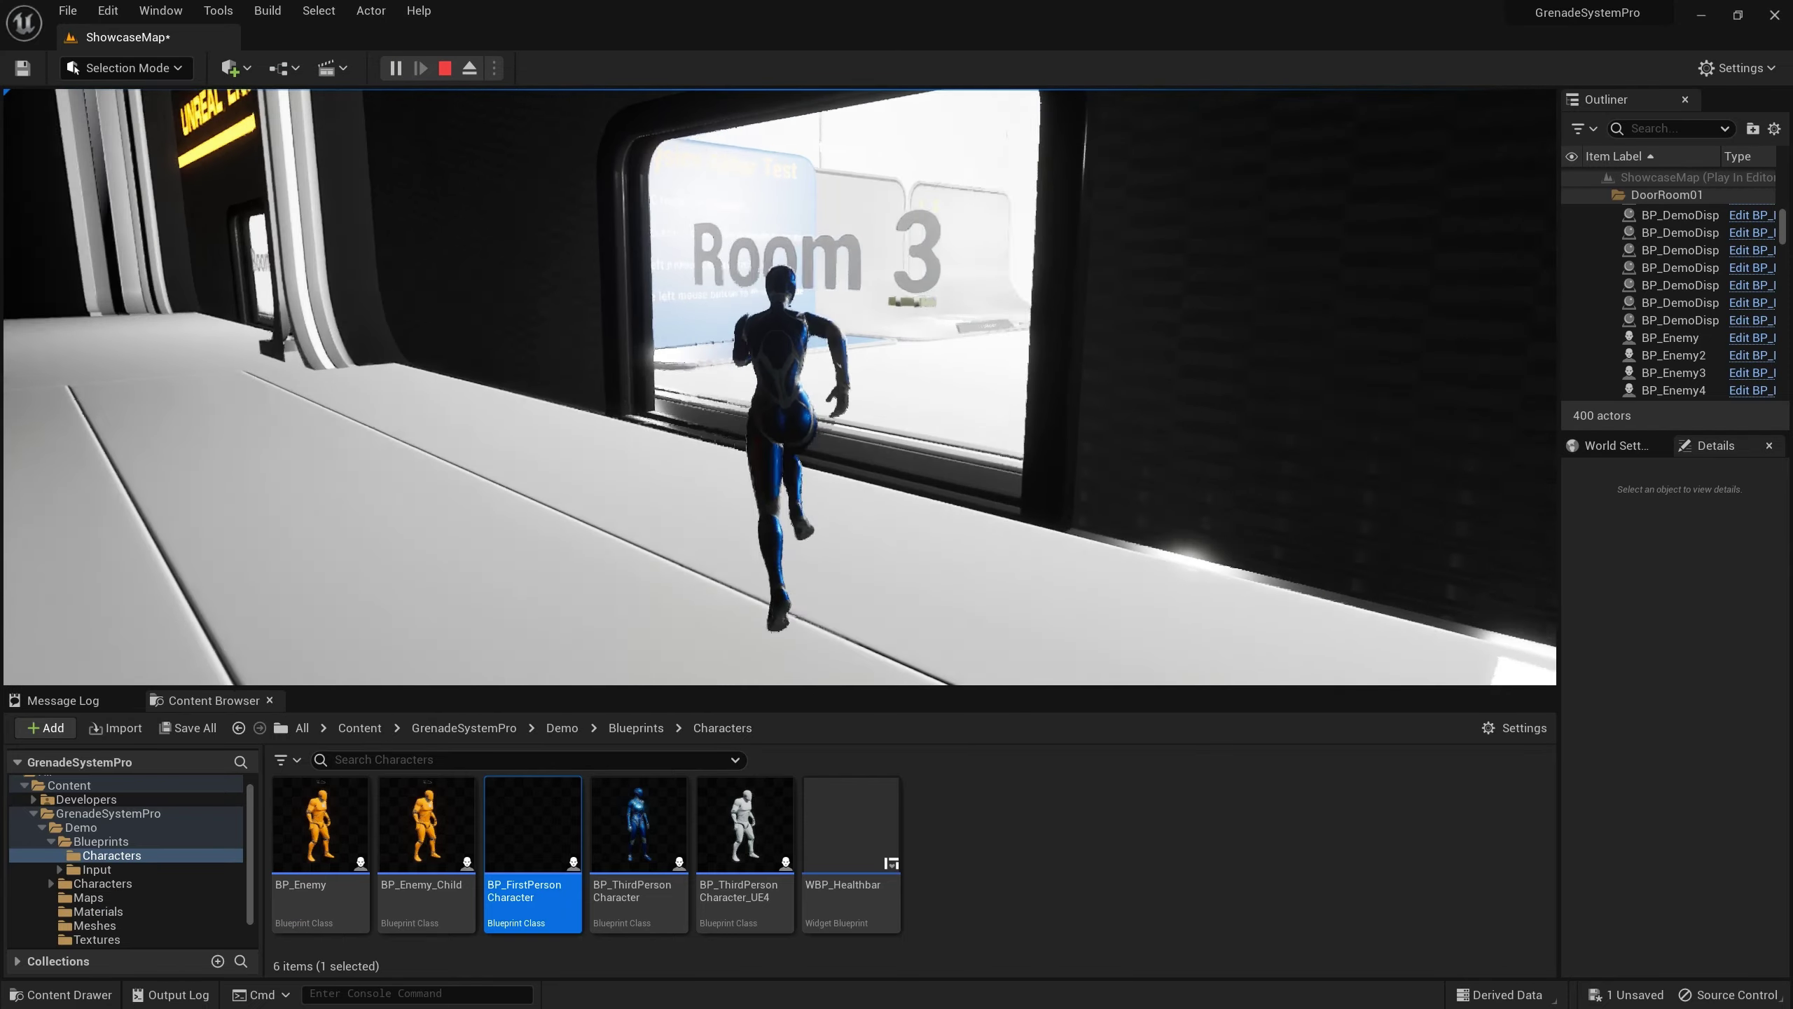
pyautogui.press('w')
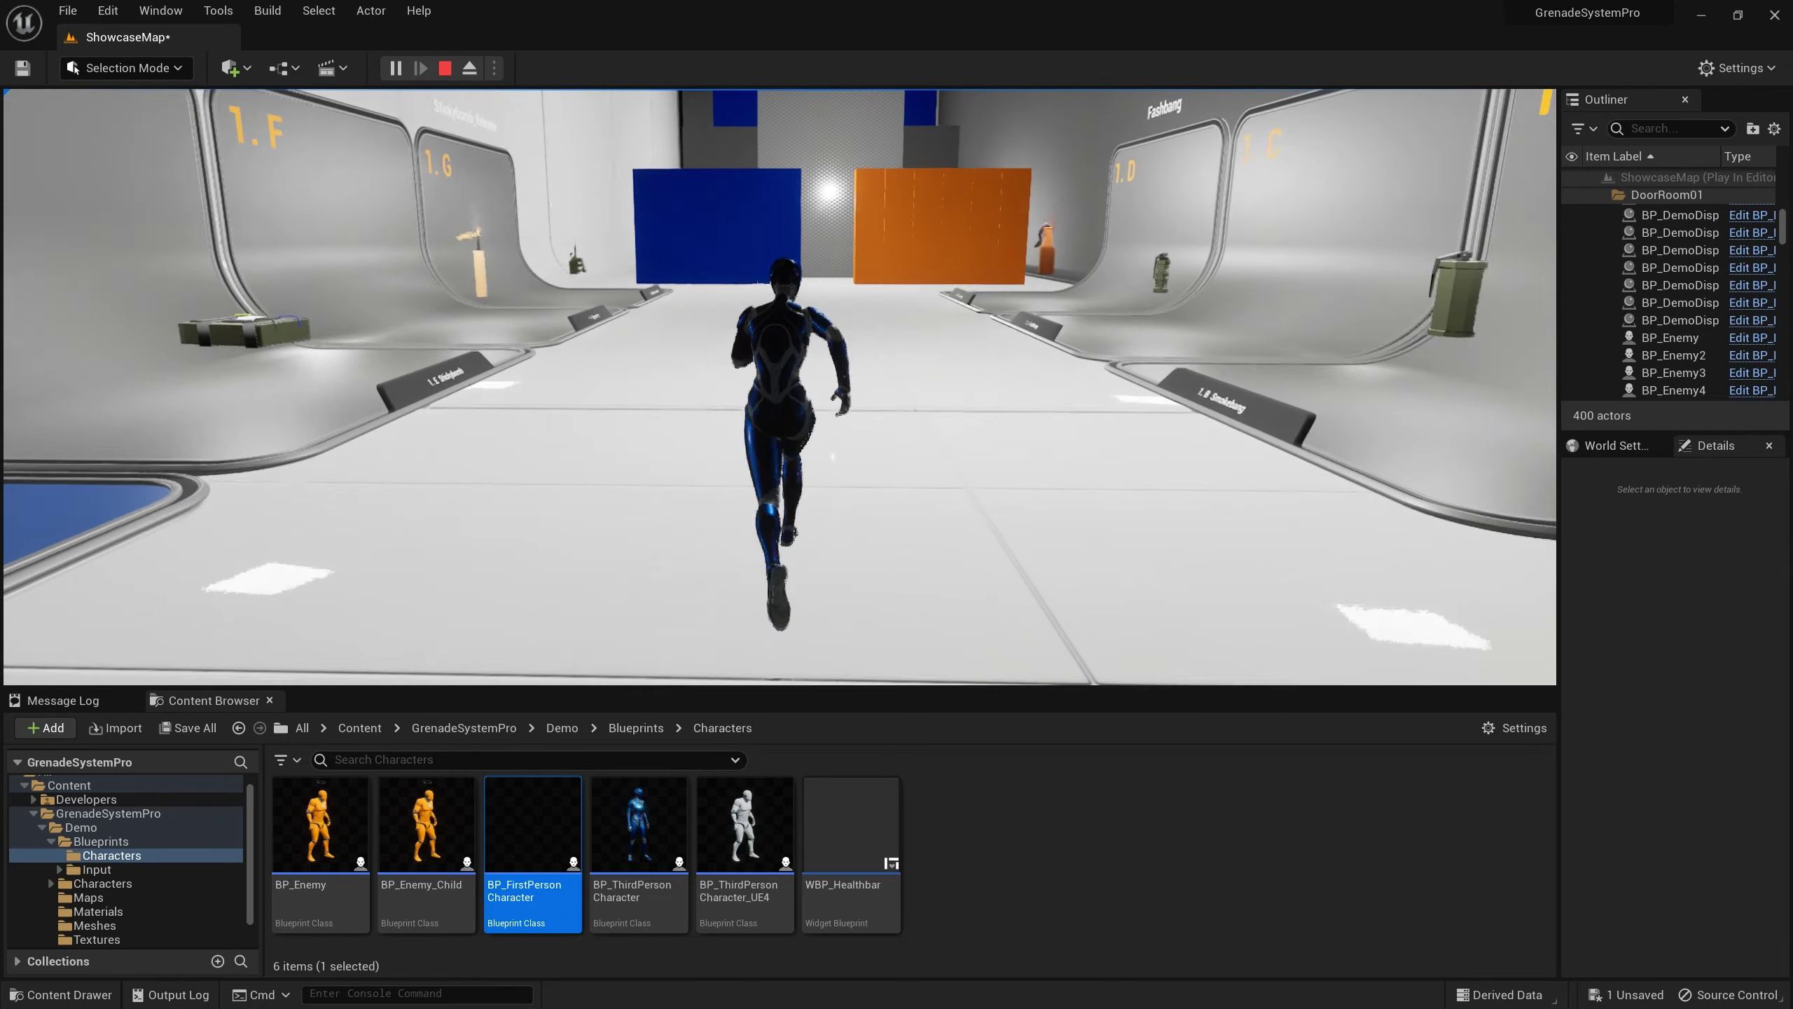
pyautogui.press('w')
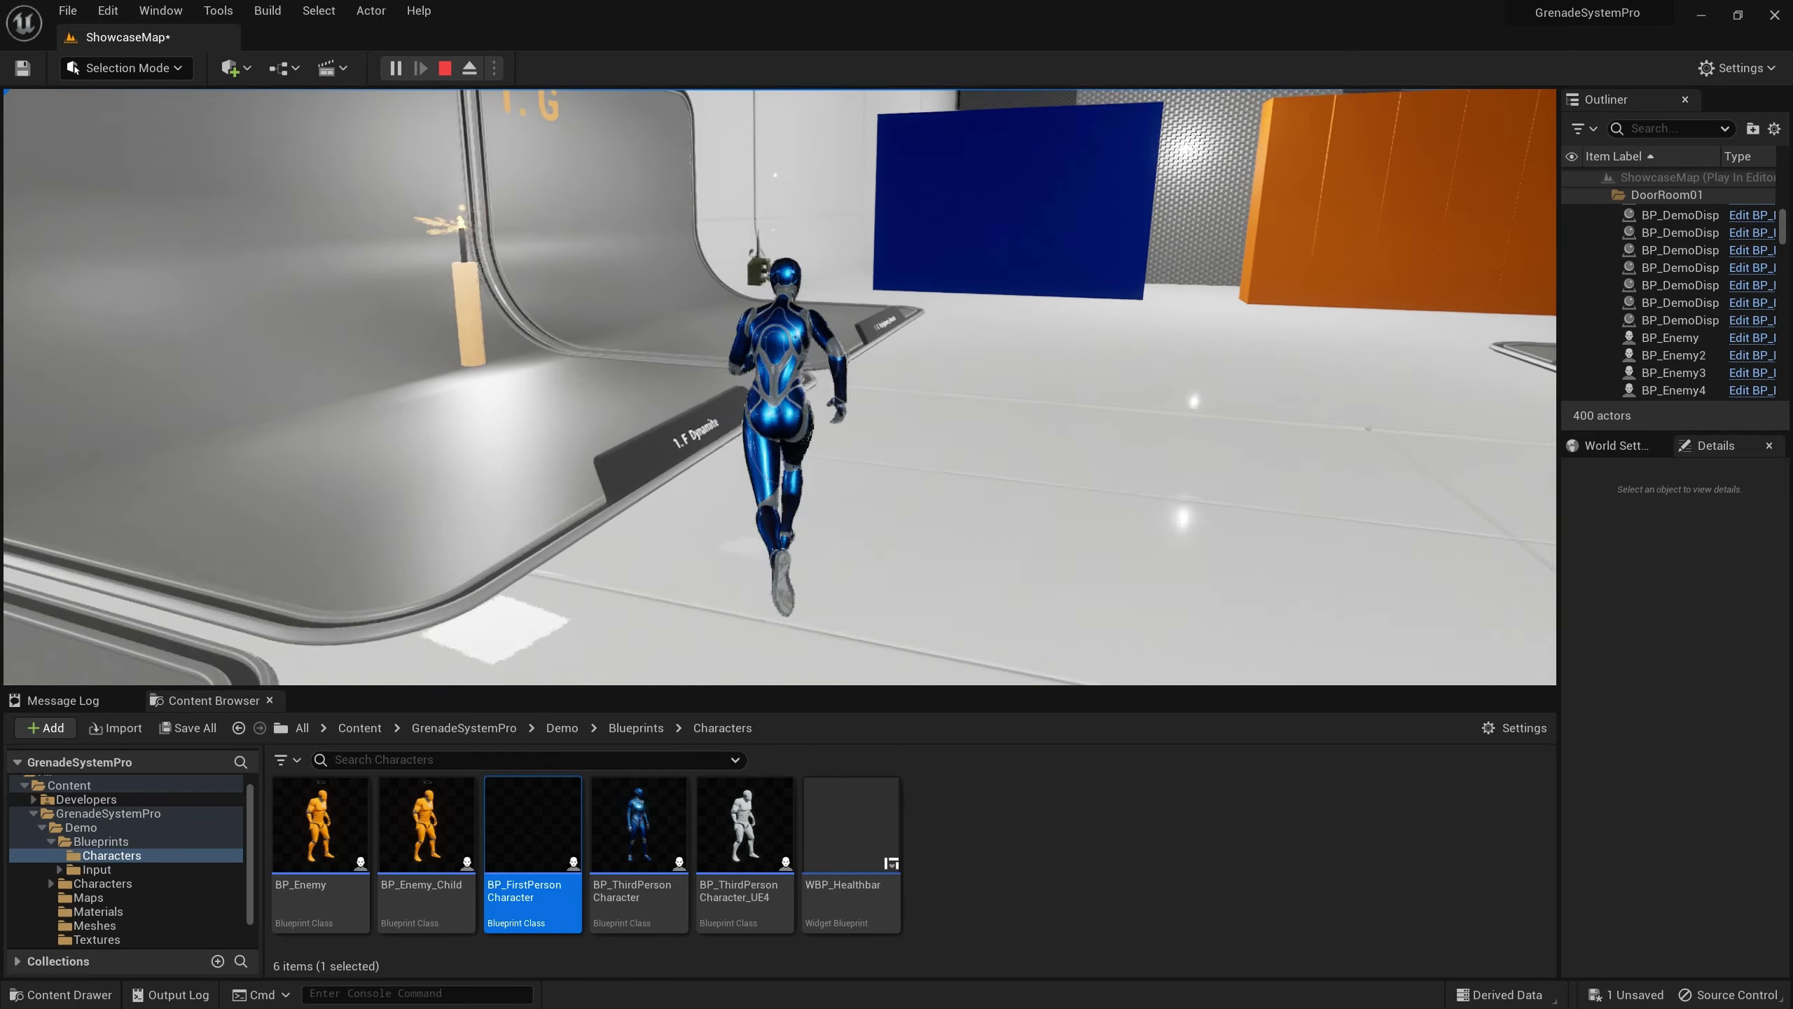
pyautogui.press('w')
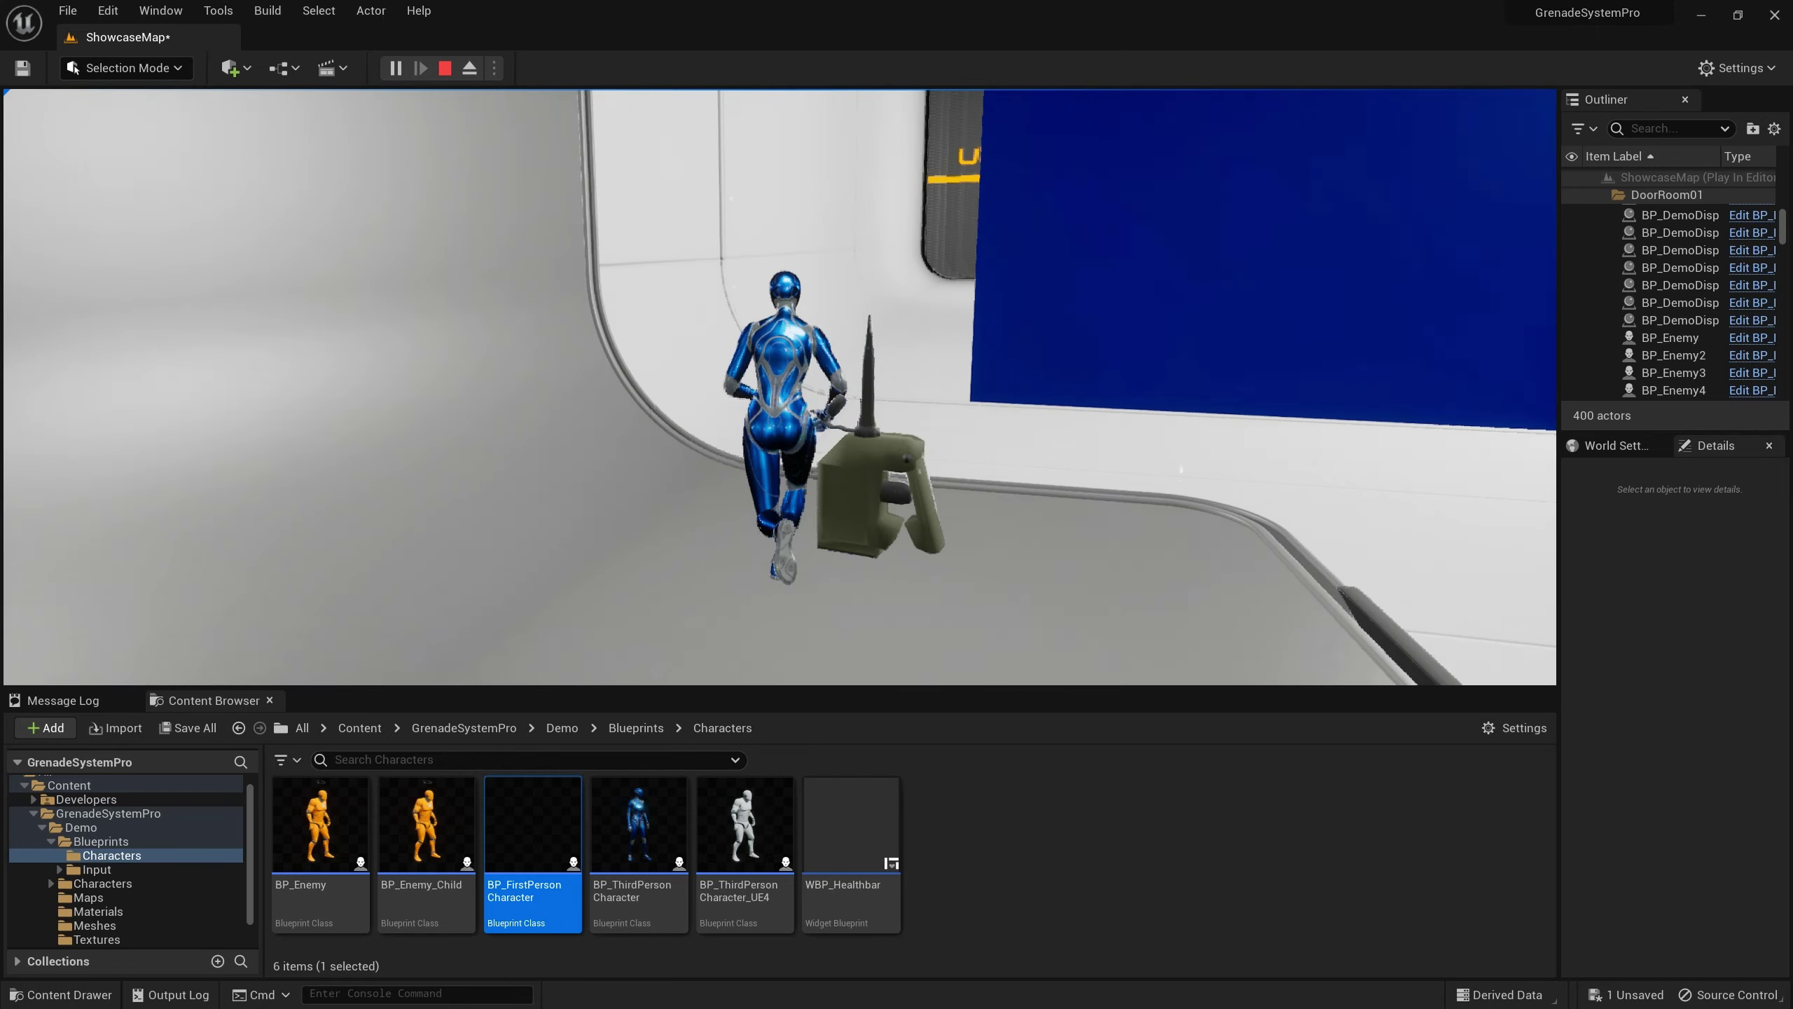
pyautogui.press('w')
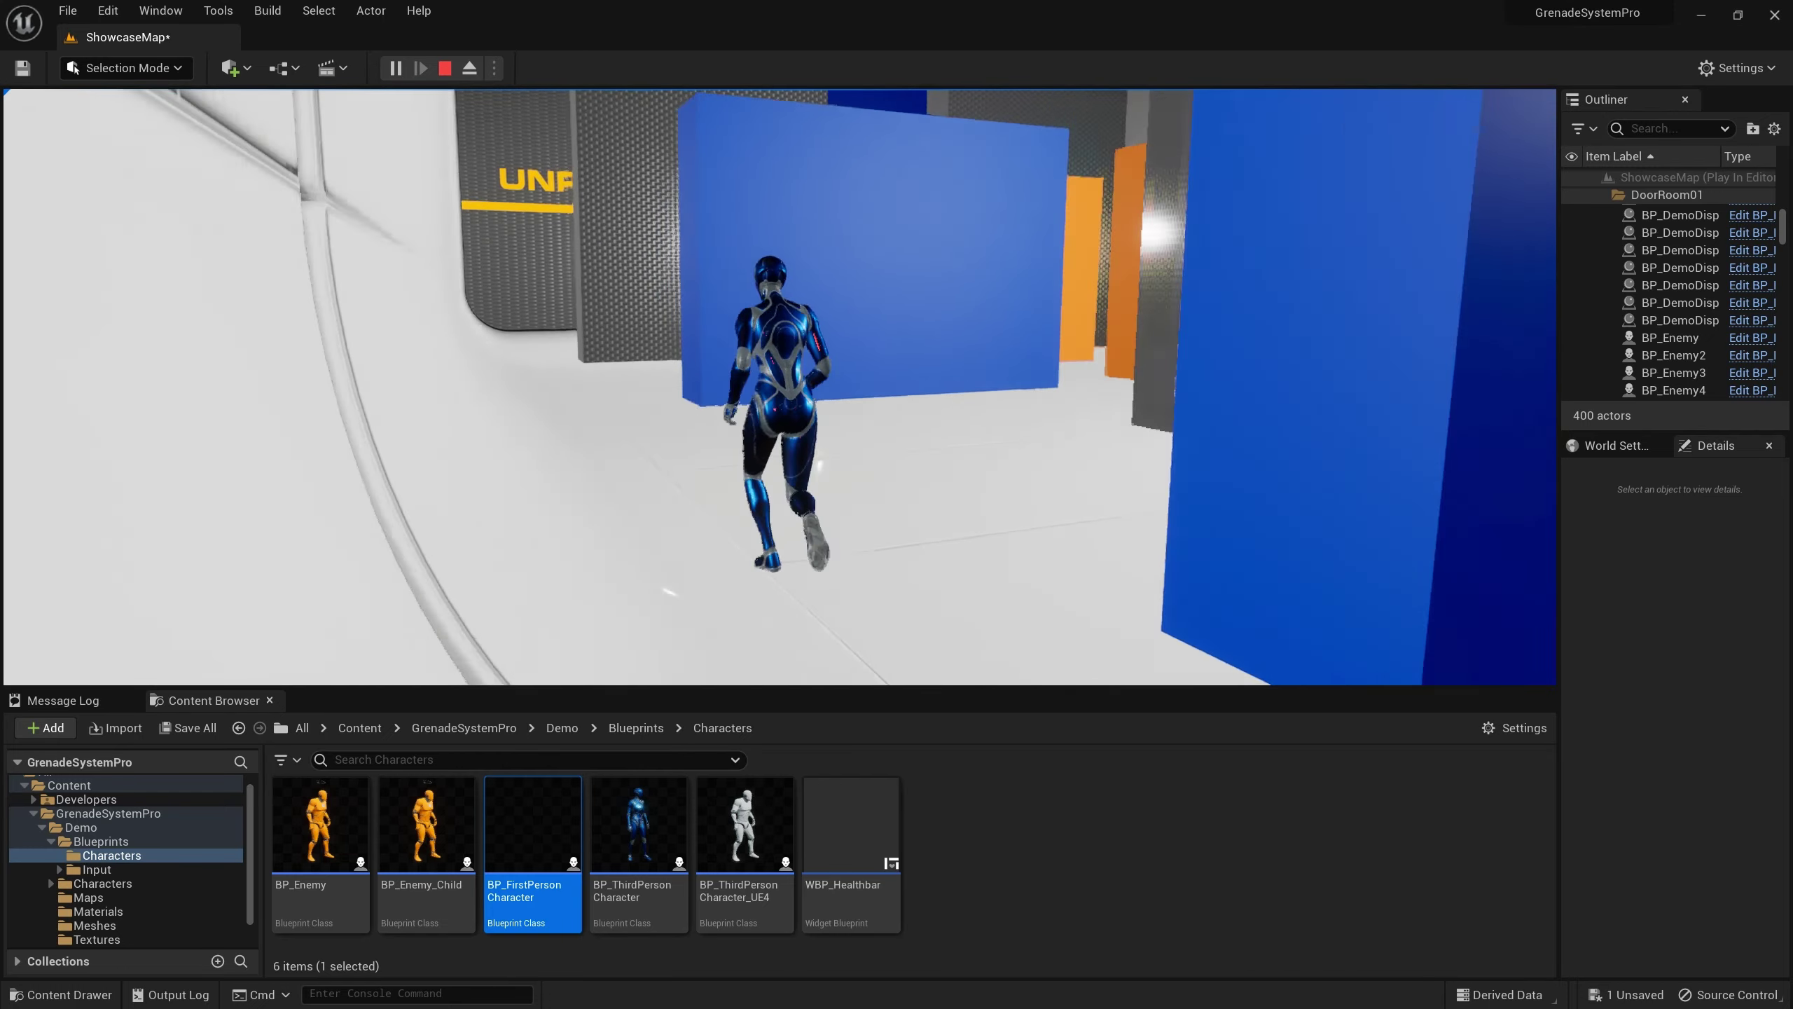
# Aim, throw the sticky bomb onto the blue wall, and detonate it
pyautogui.press('g')
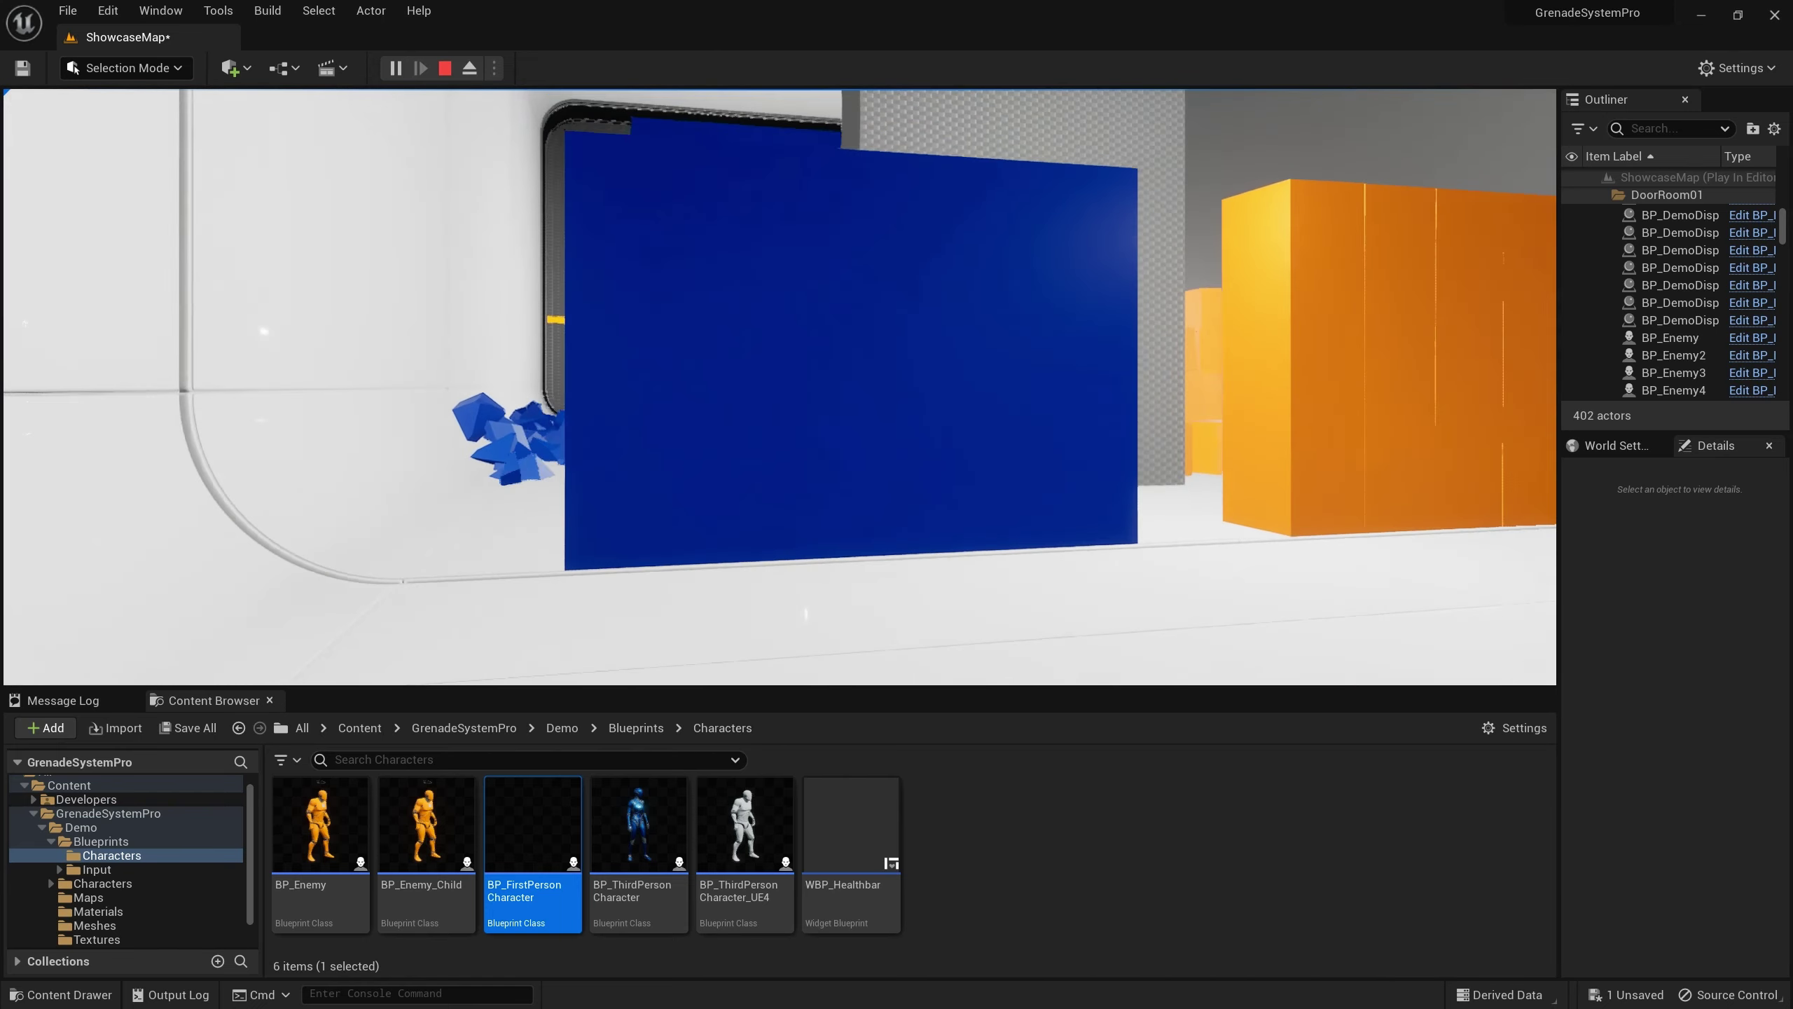
pyautogui.press('g')
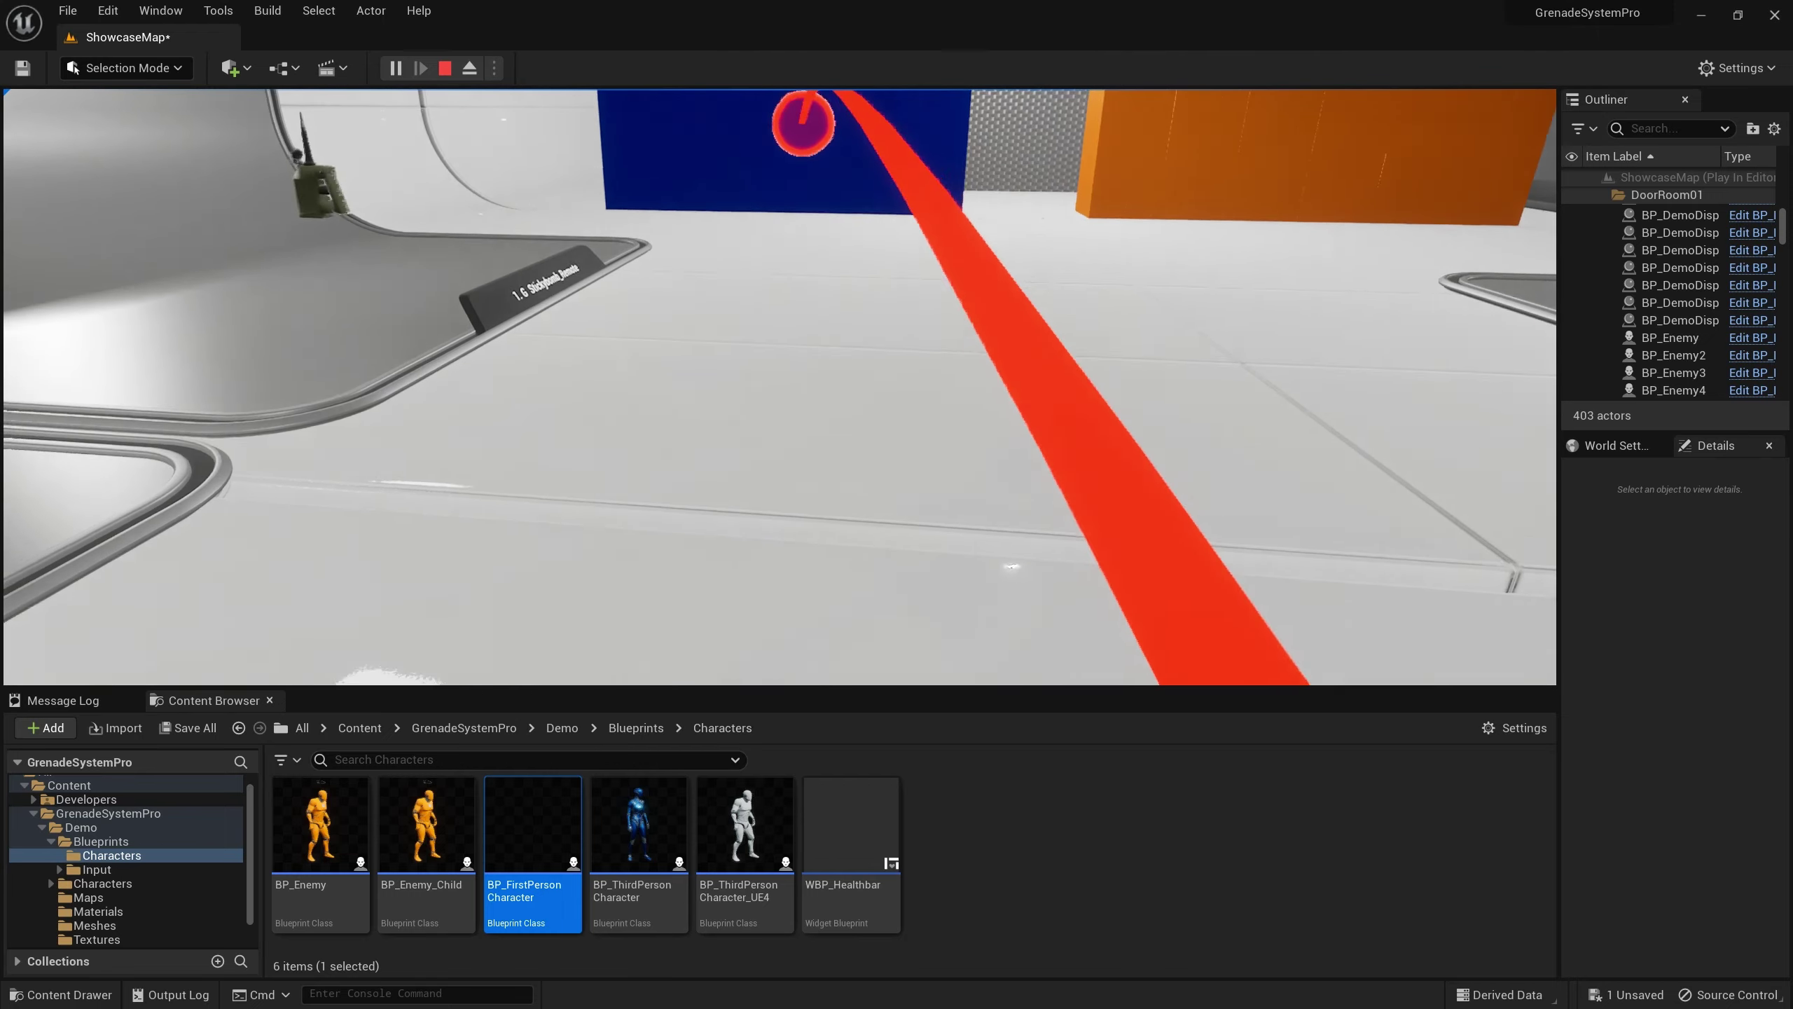
pyautogui.press('g')
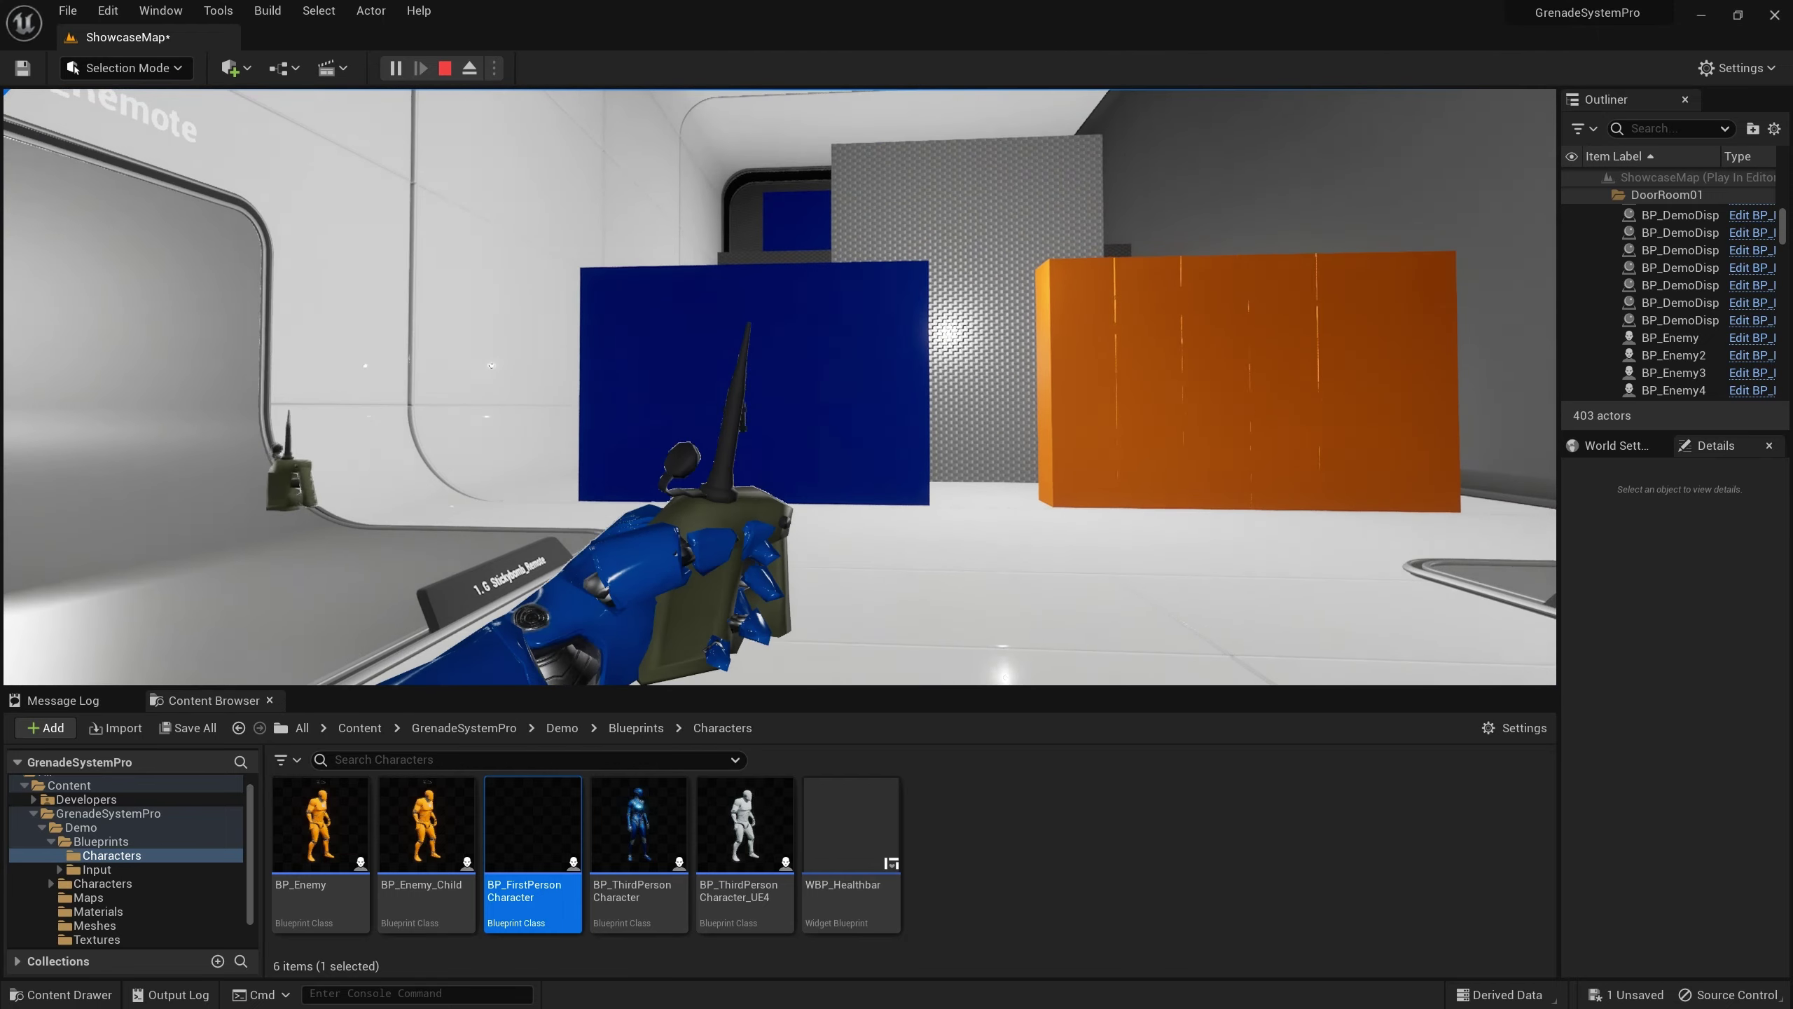
pyautogui.press('g')
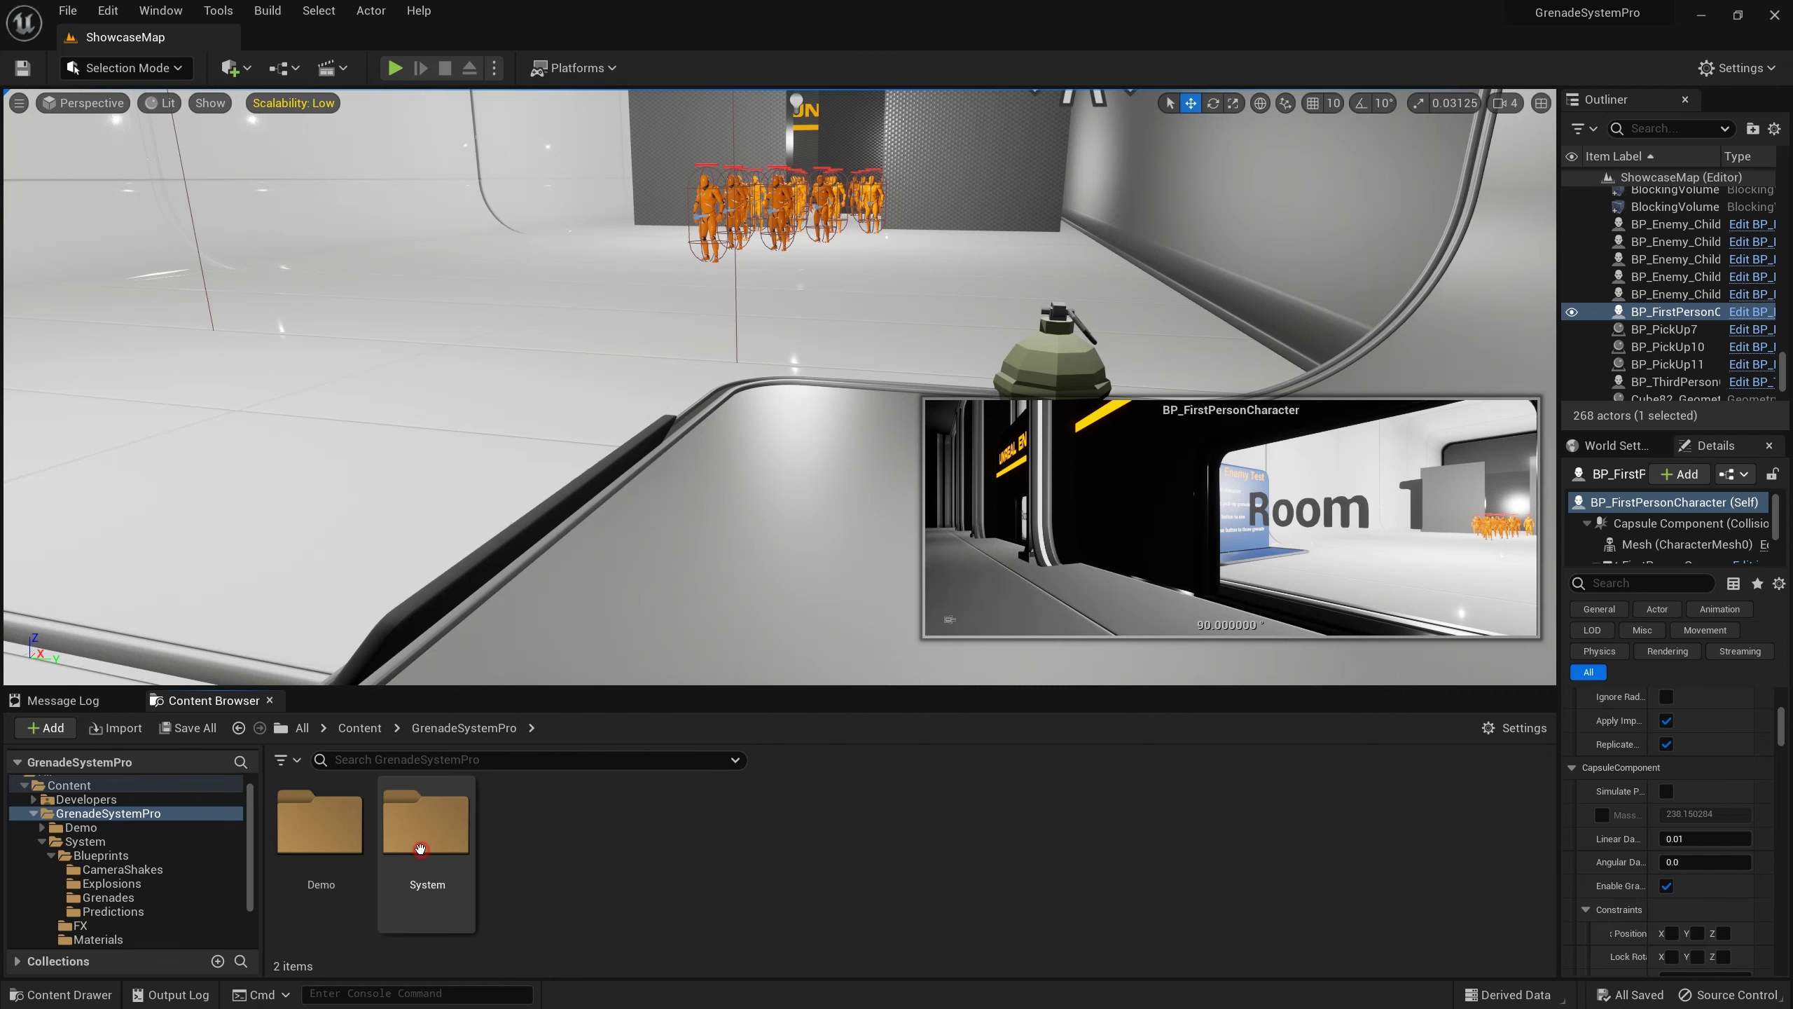
# Open System/Blueprints/Grenades and select BP_StickyBomb_Remote, then BP_StickyBomb
pyautogui.doubleClick(425, 827)
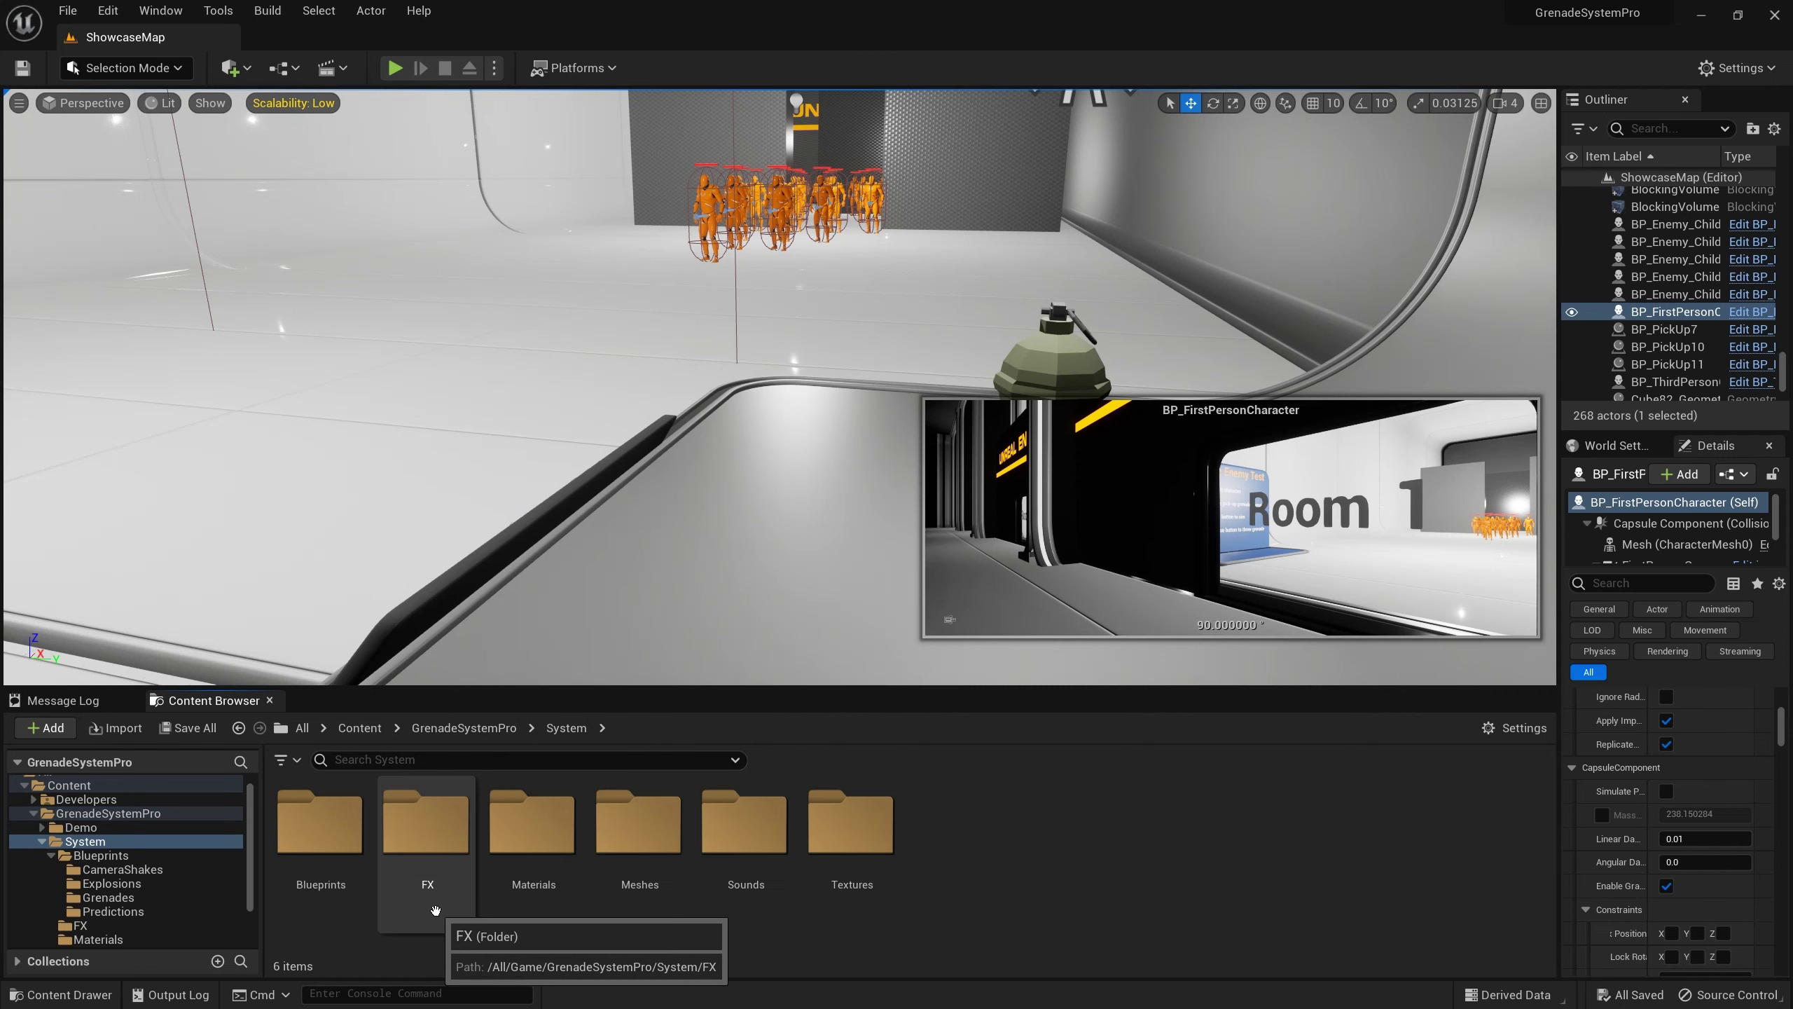
pyautogui.doubleClick(321, 826)
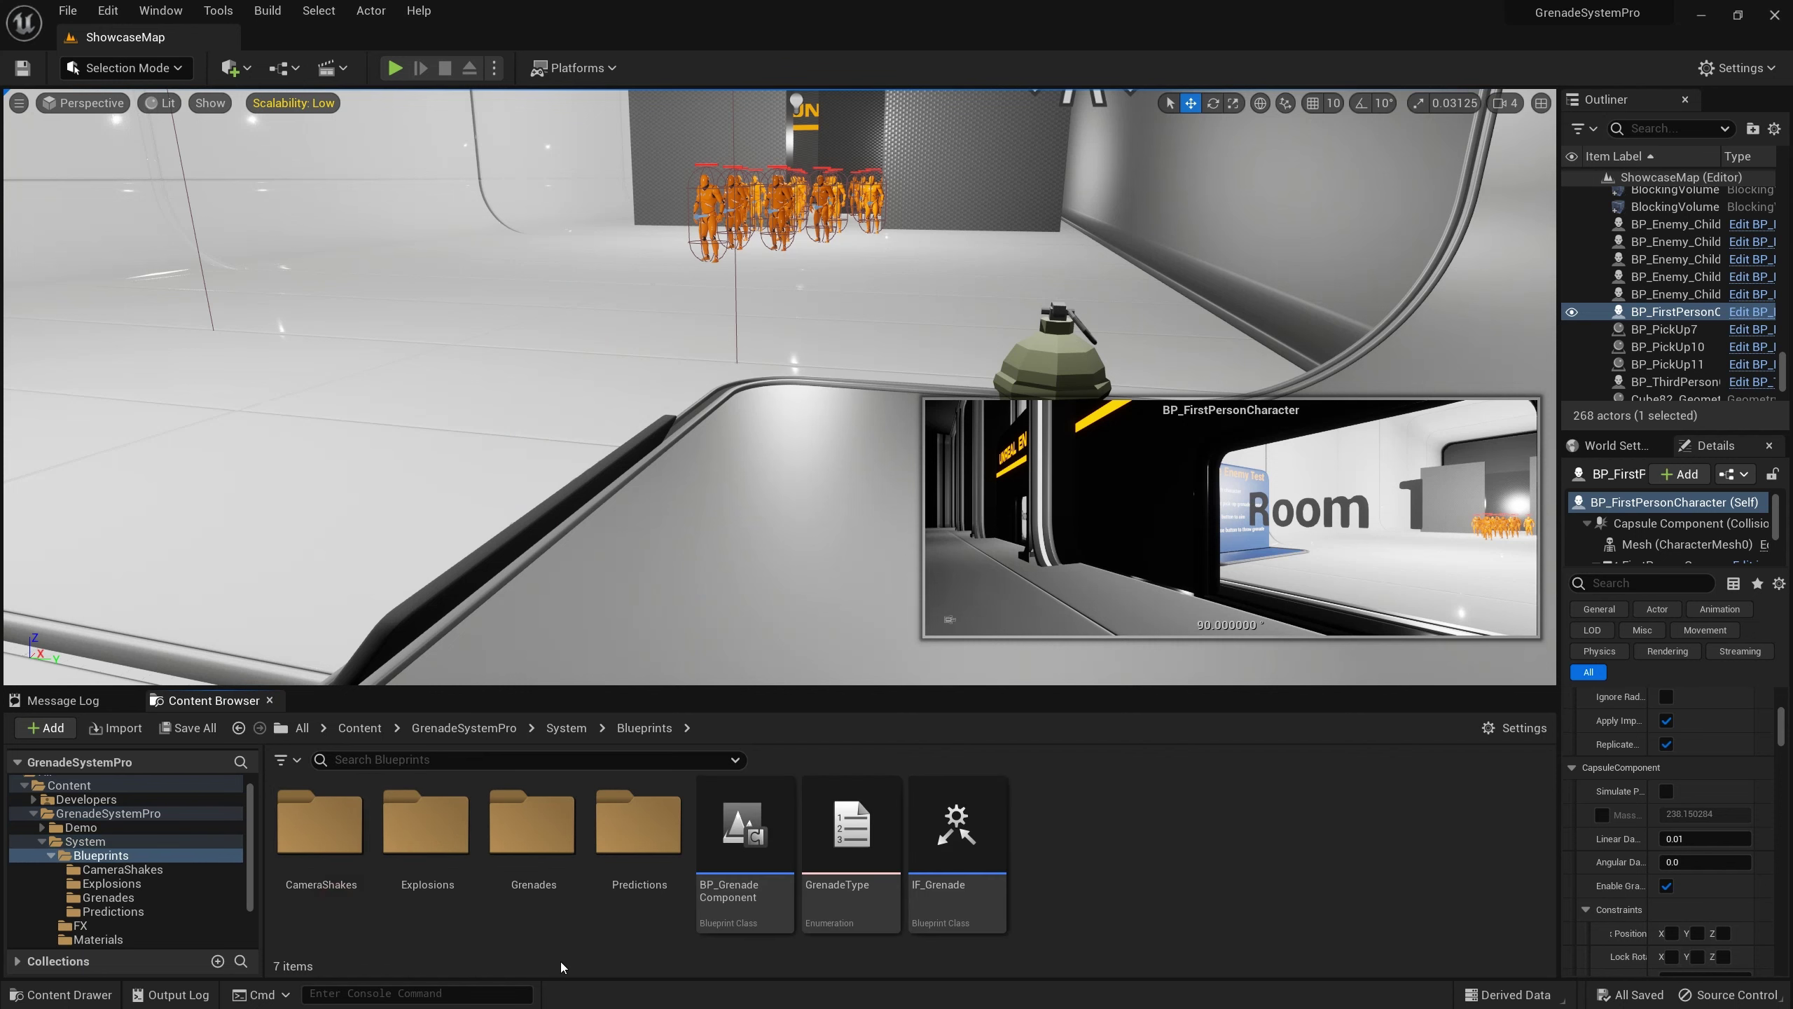
pyautogui.doubleClick(533, 826)
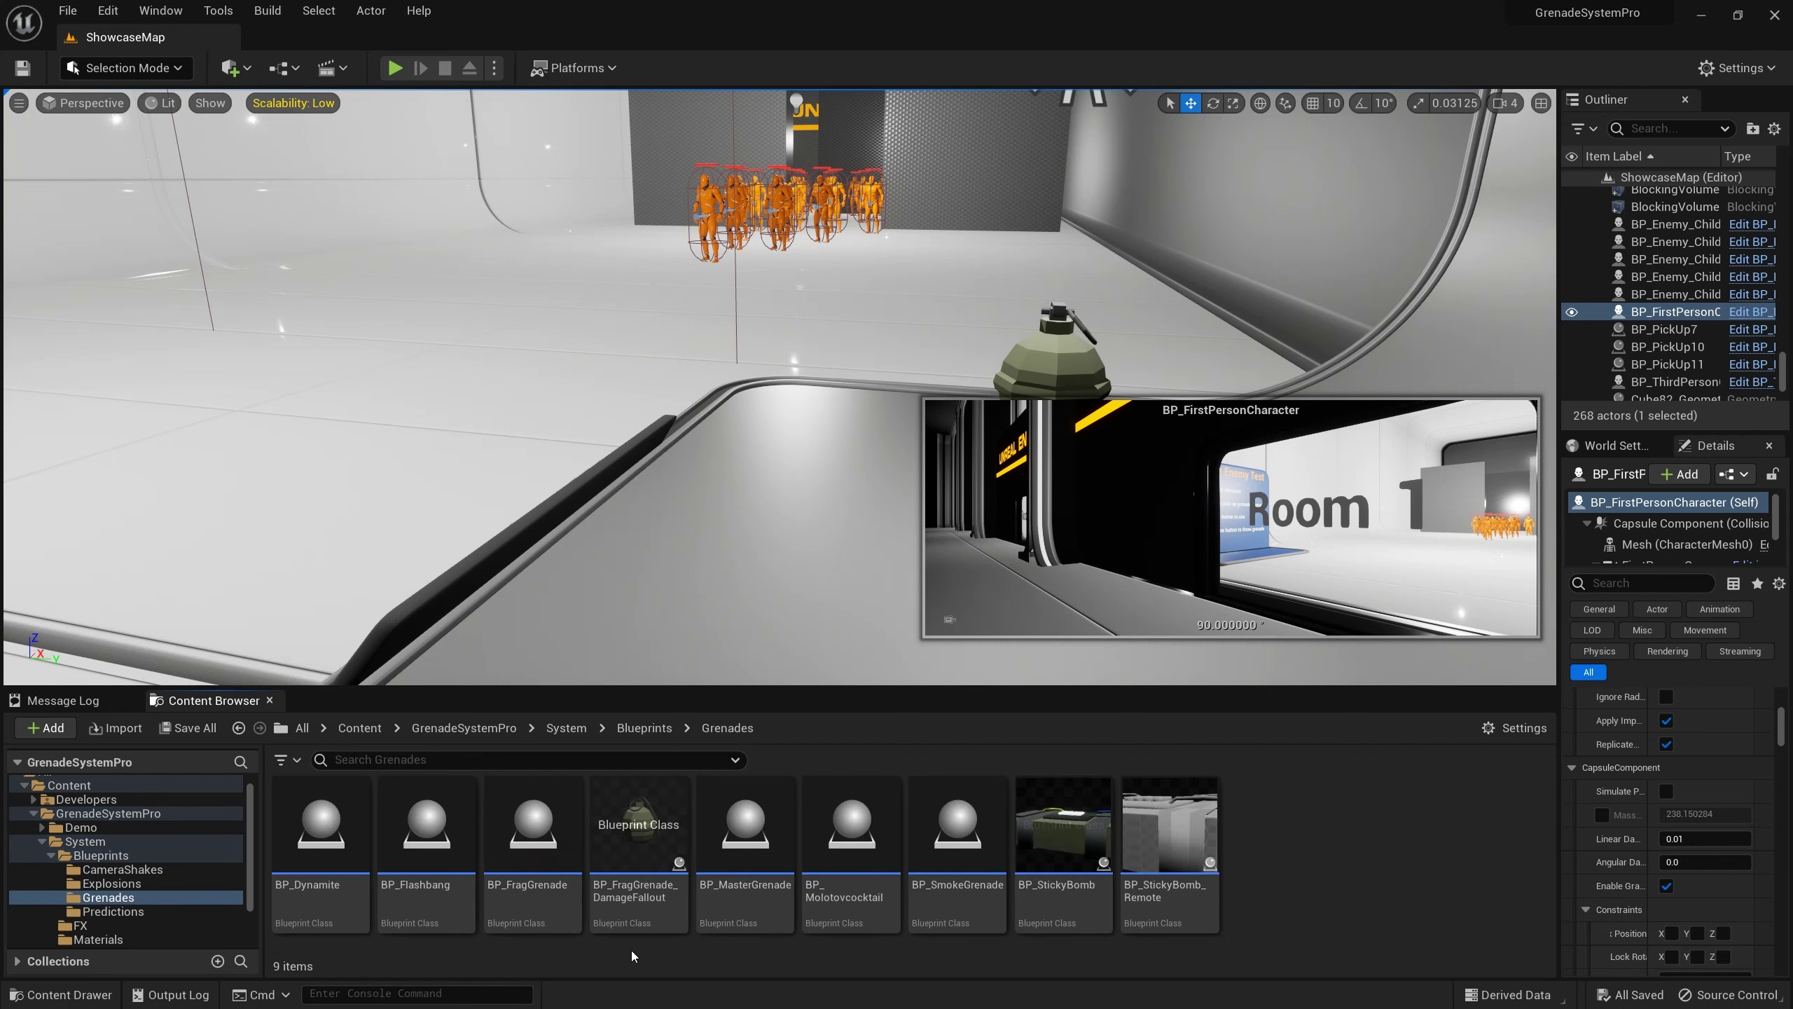
pyautogui.click(1182, 922)
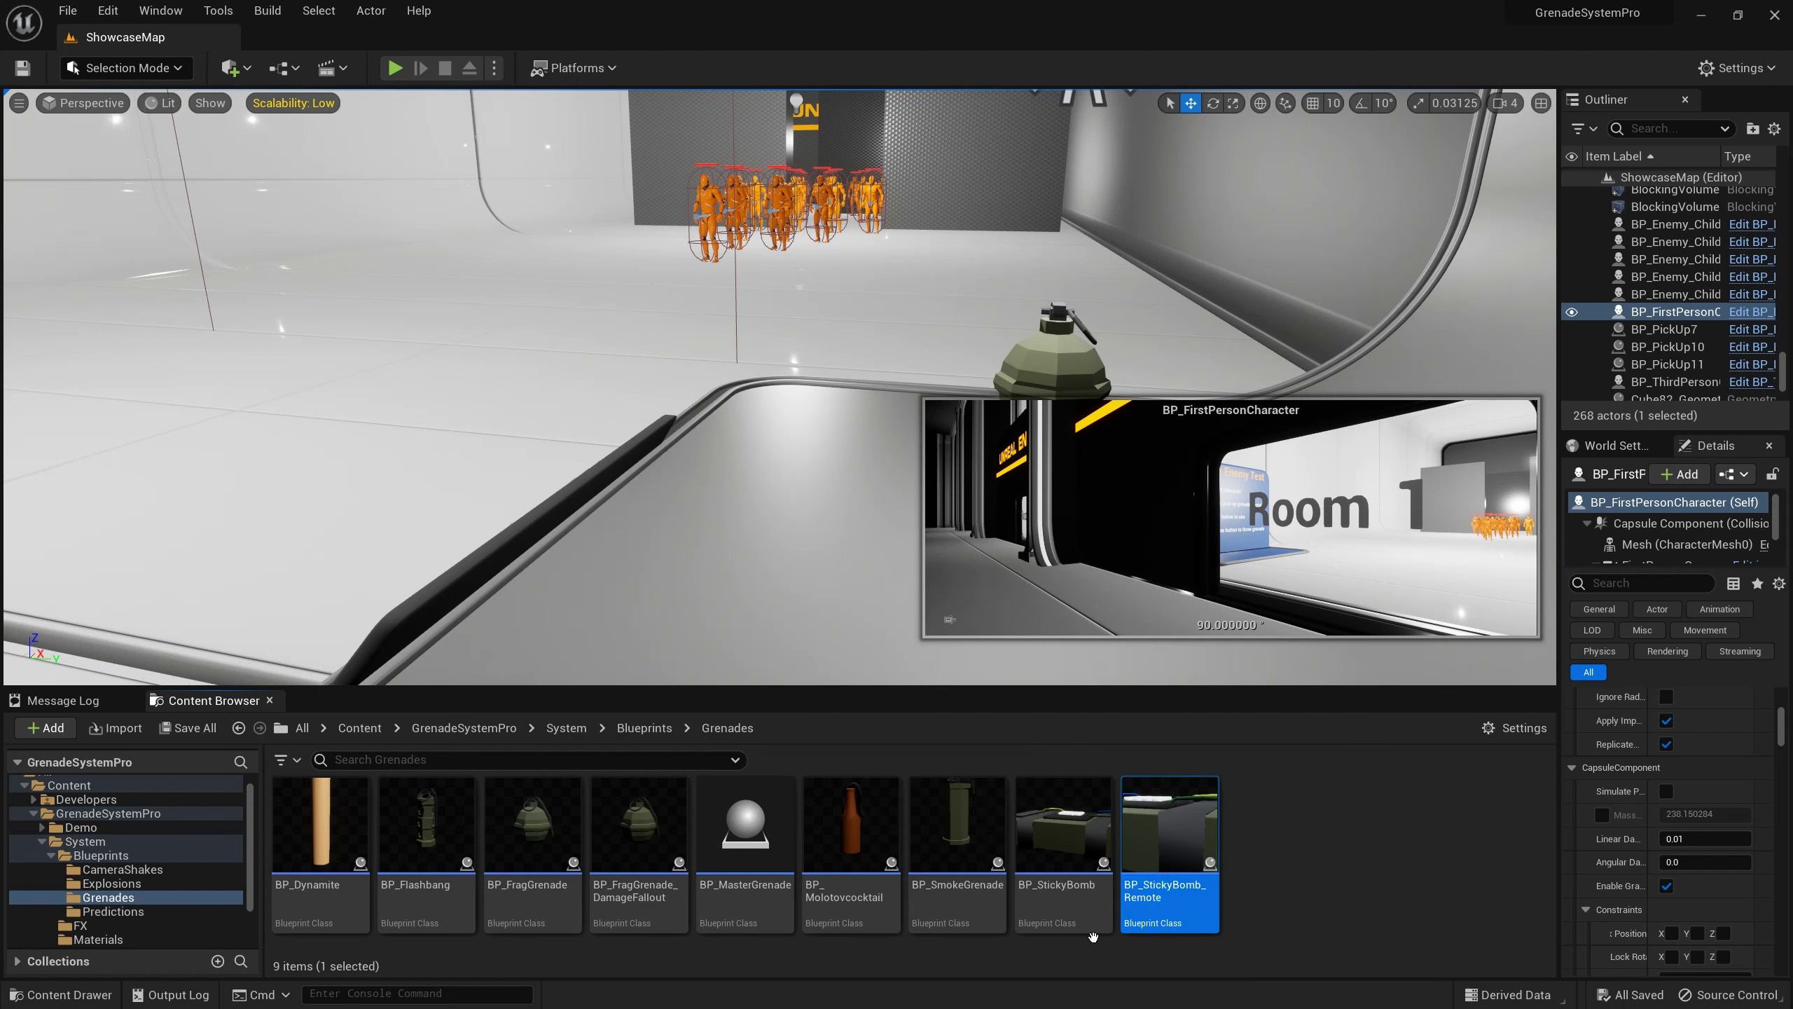
pyautogui.click(1079, 897)
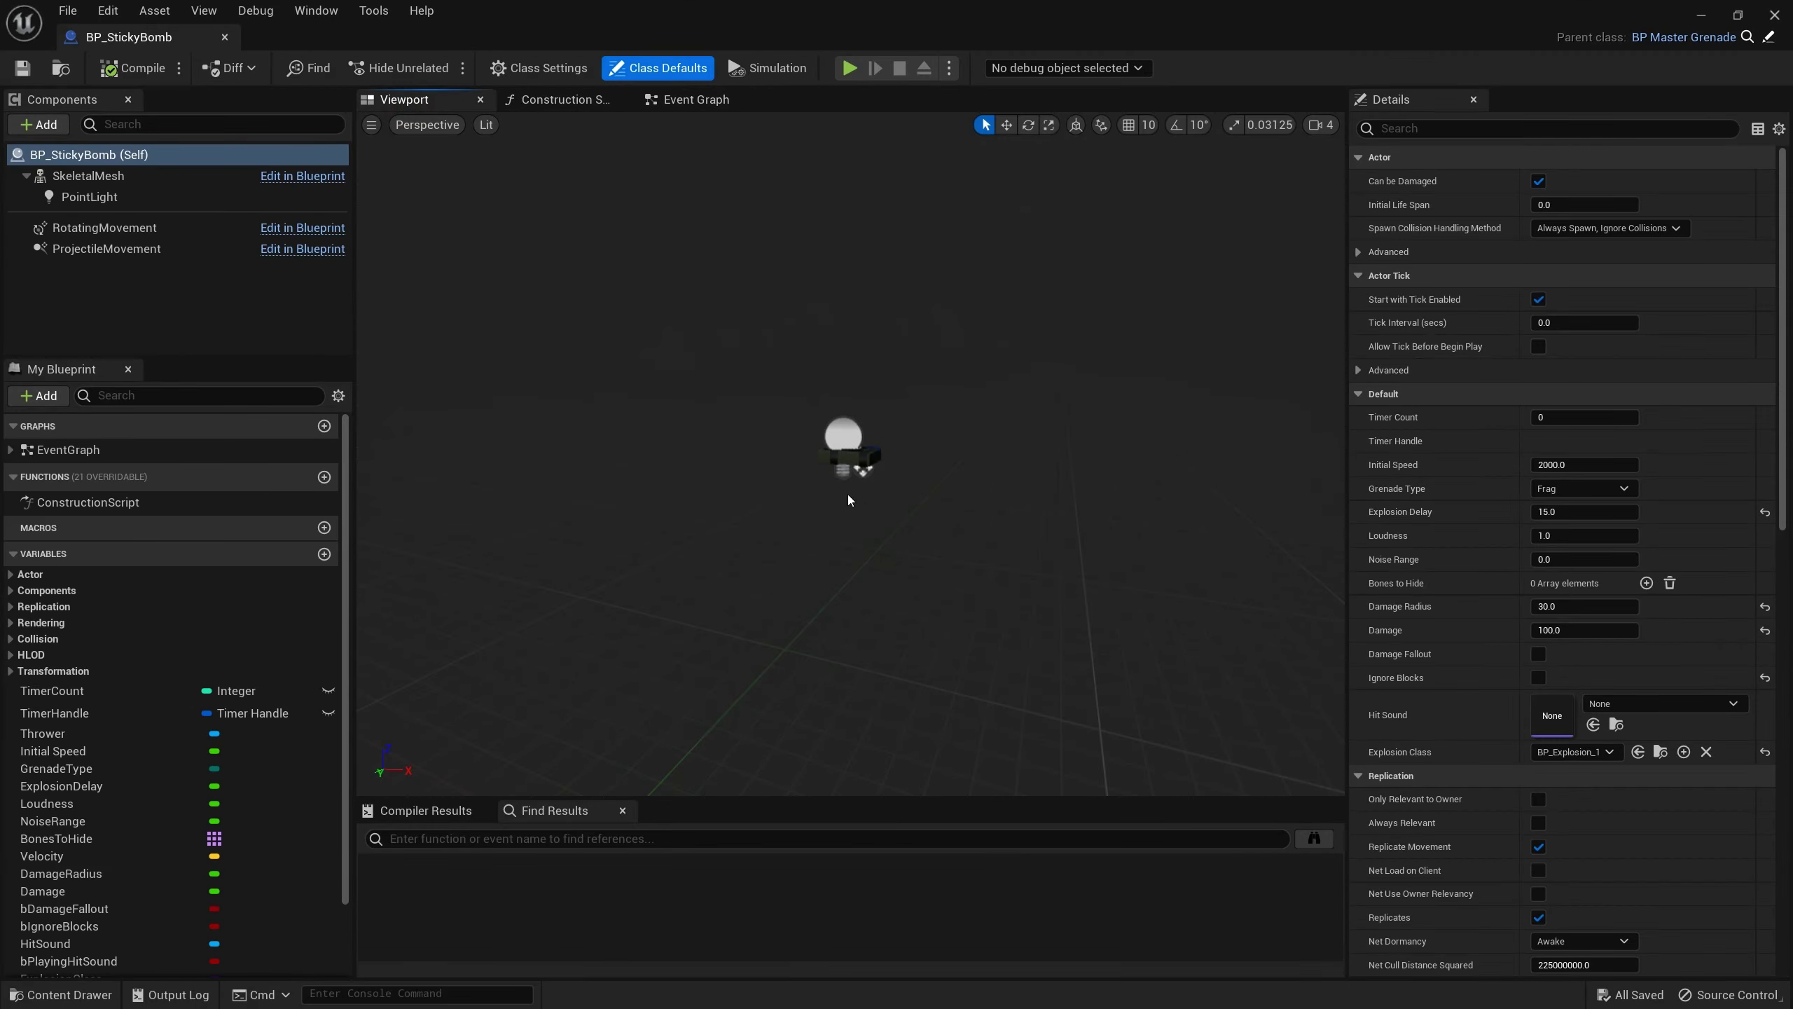
pyautogui.scroll(5, 854, 499)
pyautogui.moveTo(854, 499); pyautogui.dragTo(914, 452)
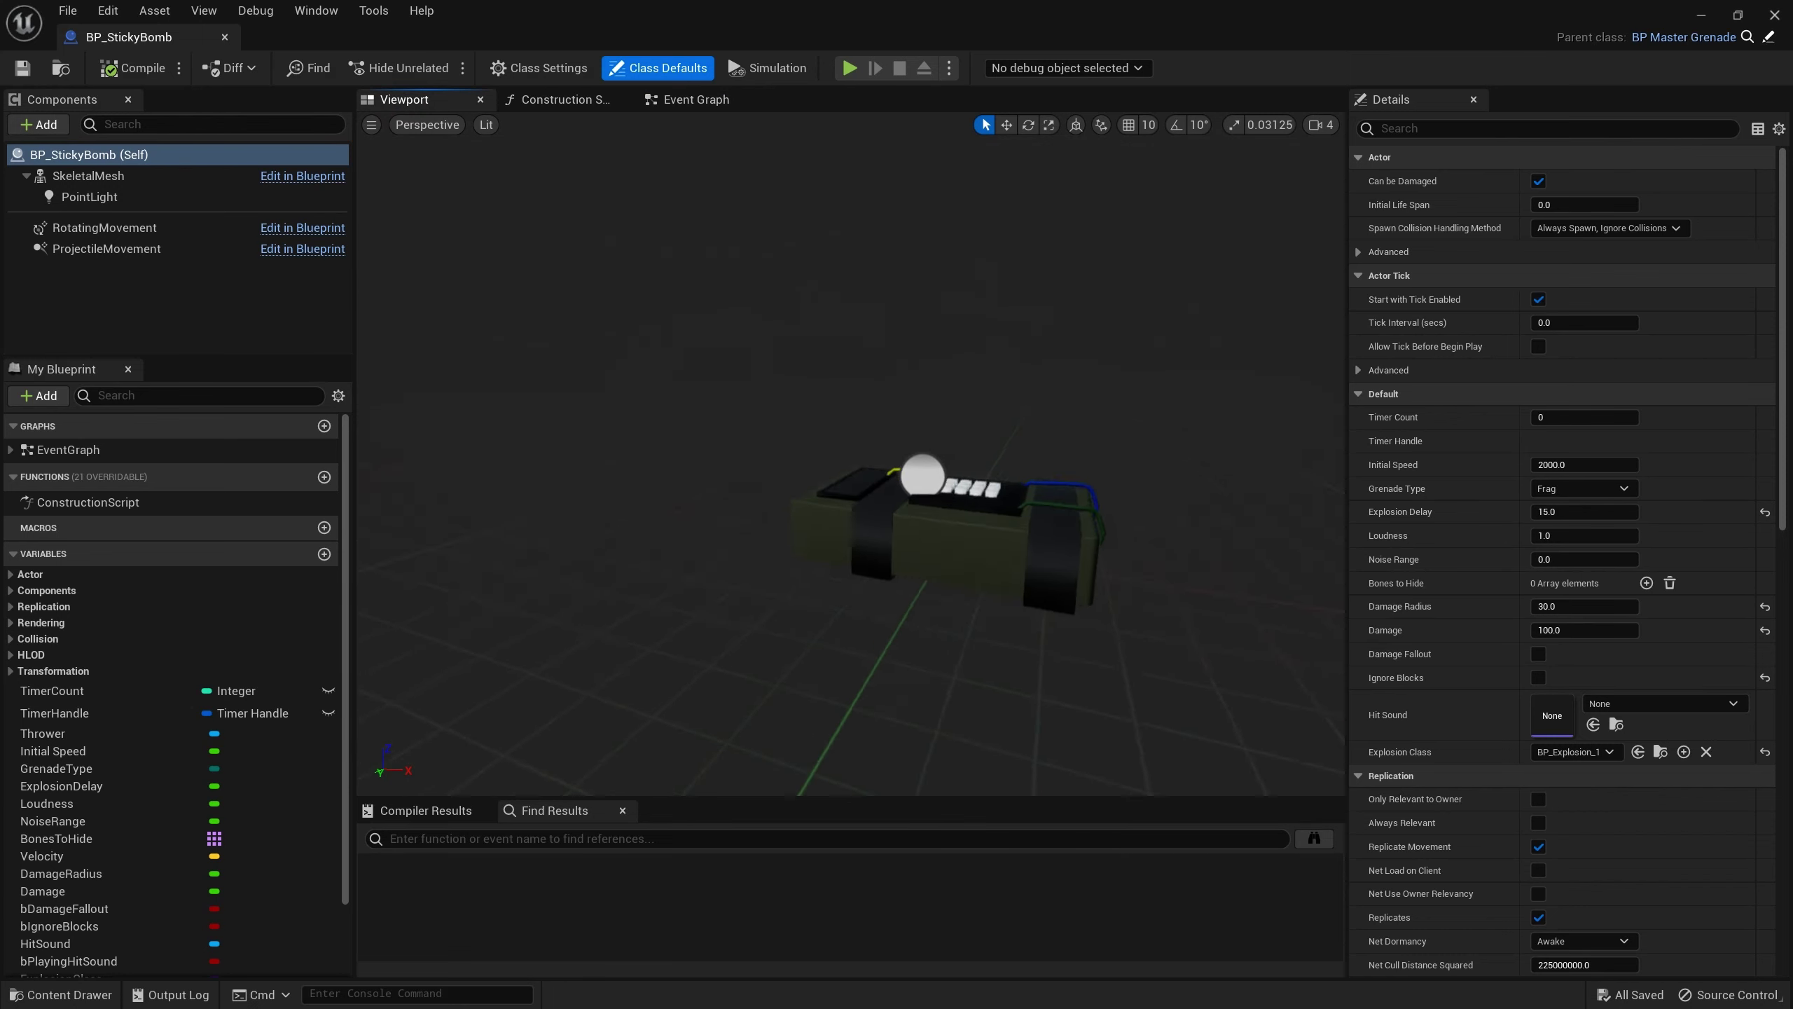
pyautogui.scroll(2, 841, 589)
pyautogui.scroll(3, 786, 673)
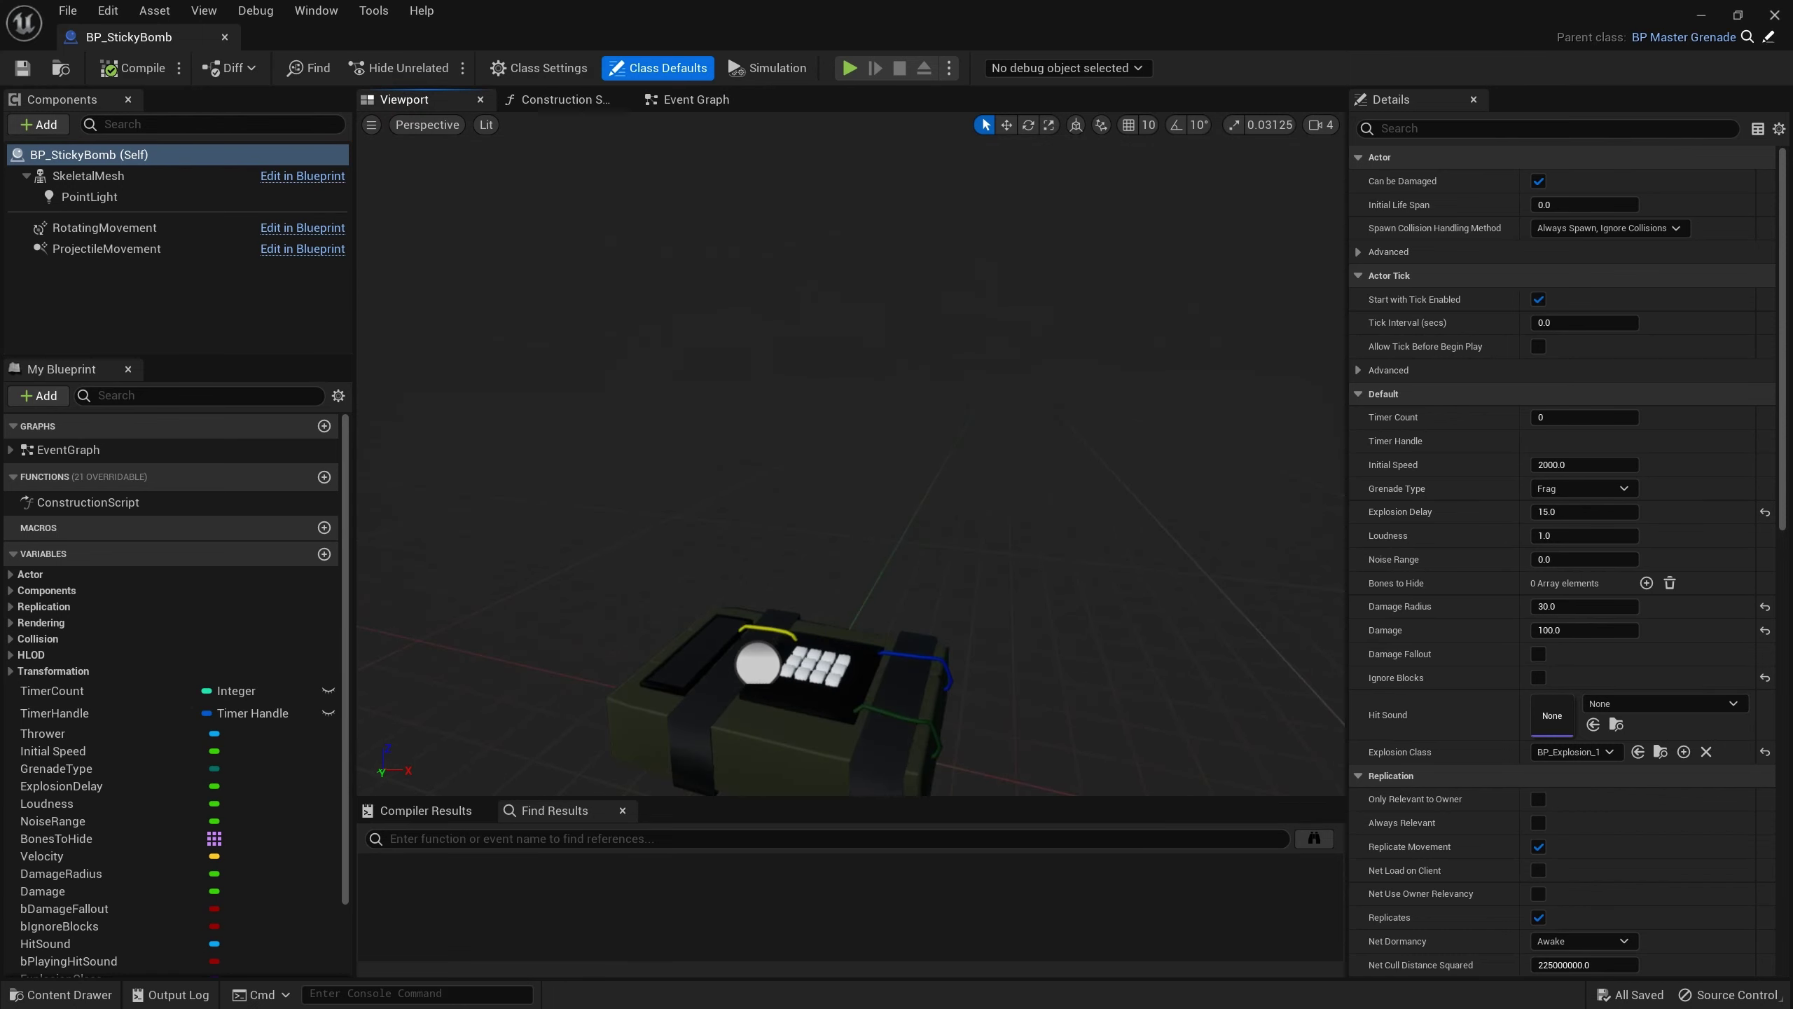
pyautogui.moveTo(841, 659); pyautogui.dragTo(896, 631)
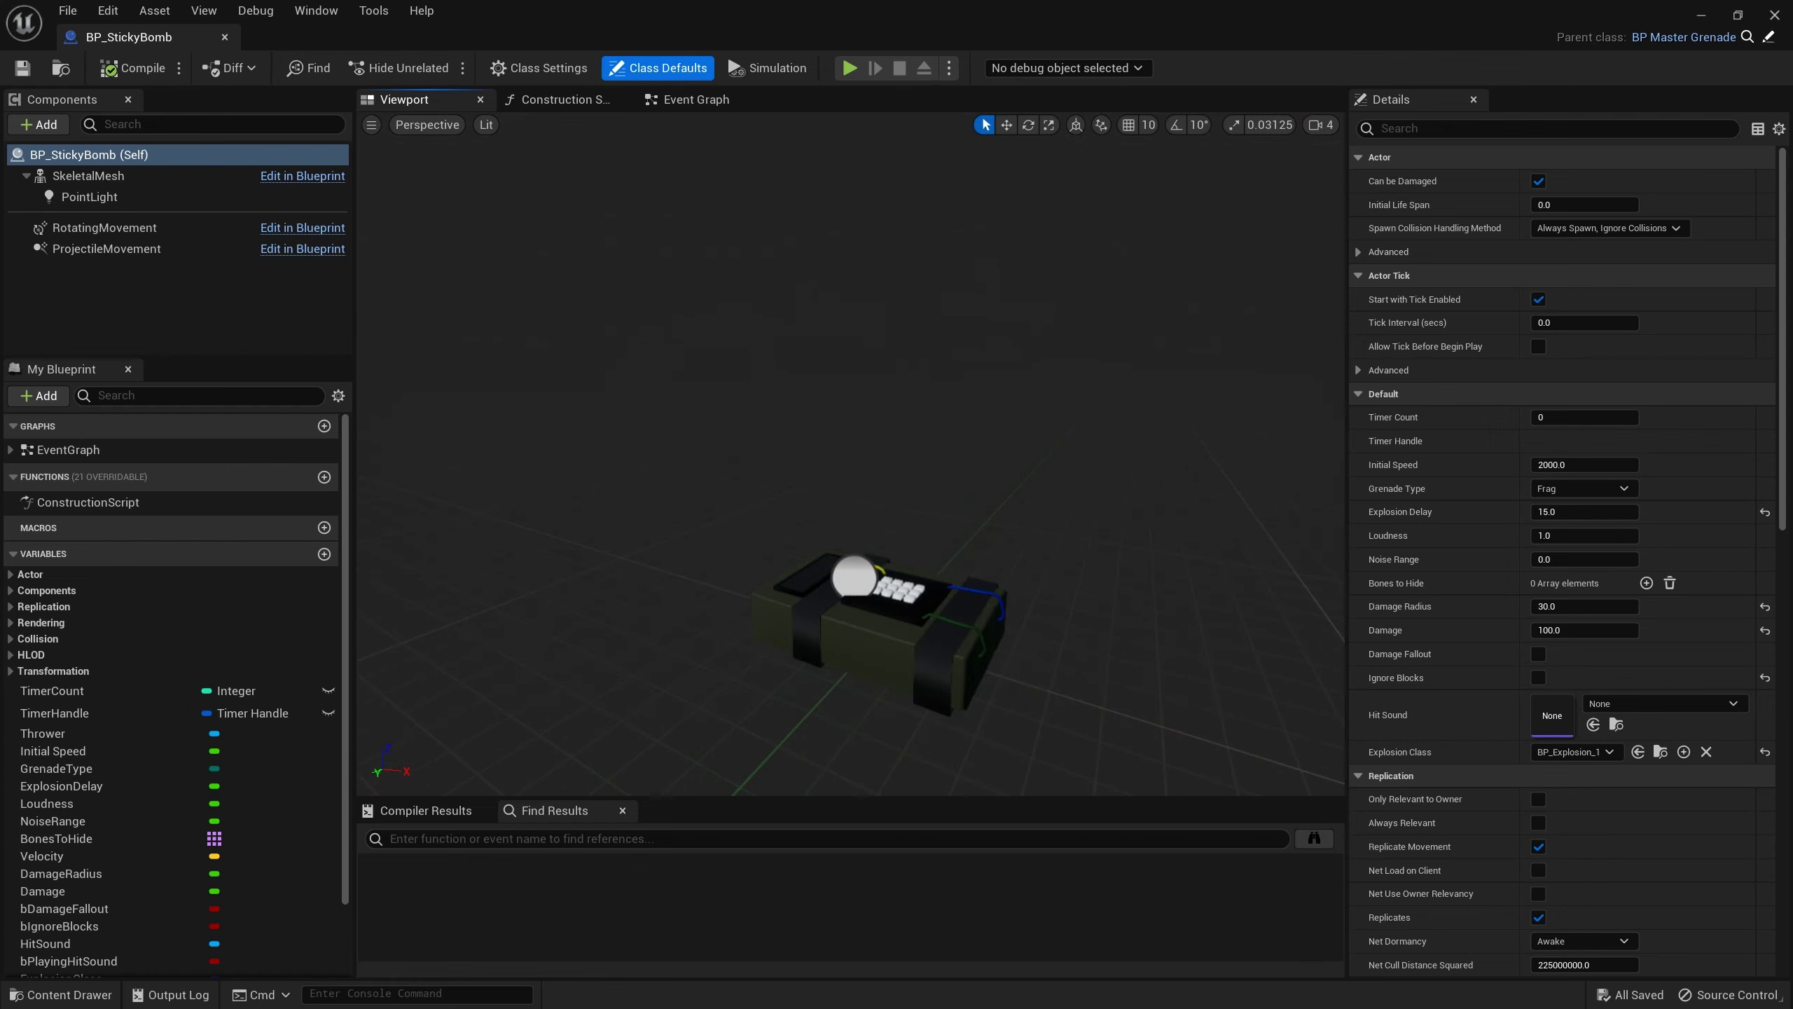
# Open BP_StickyBomb_Remote and zoom its Viewport preview in on the bomb
pyautogui.click(1775, 14)
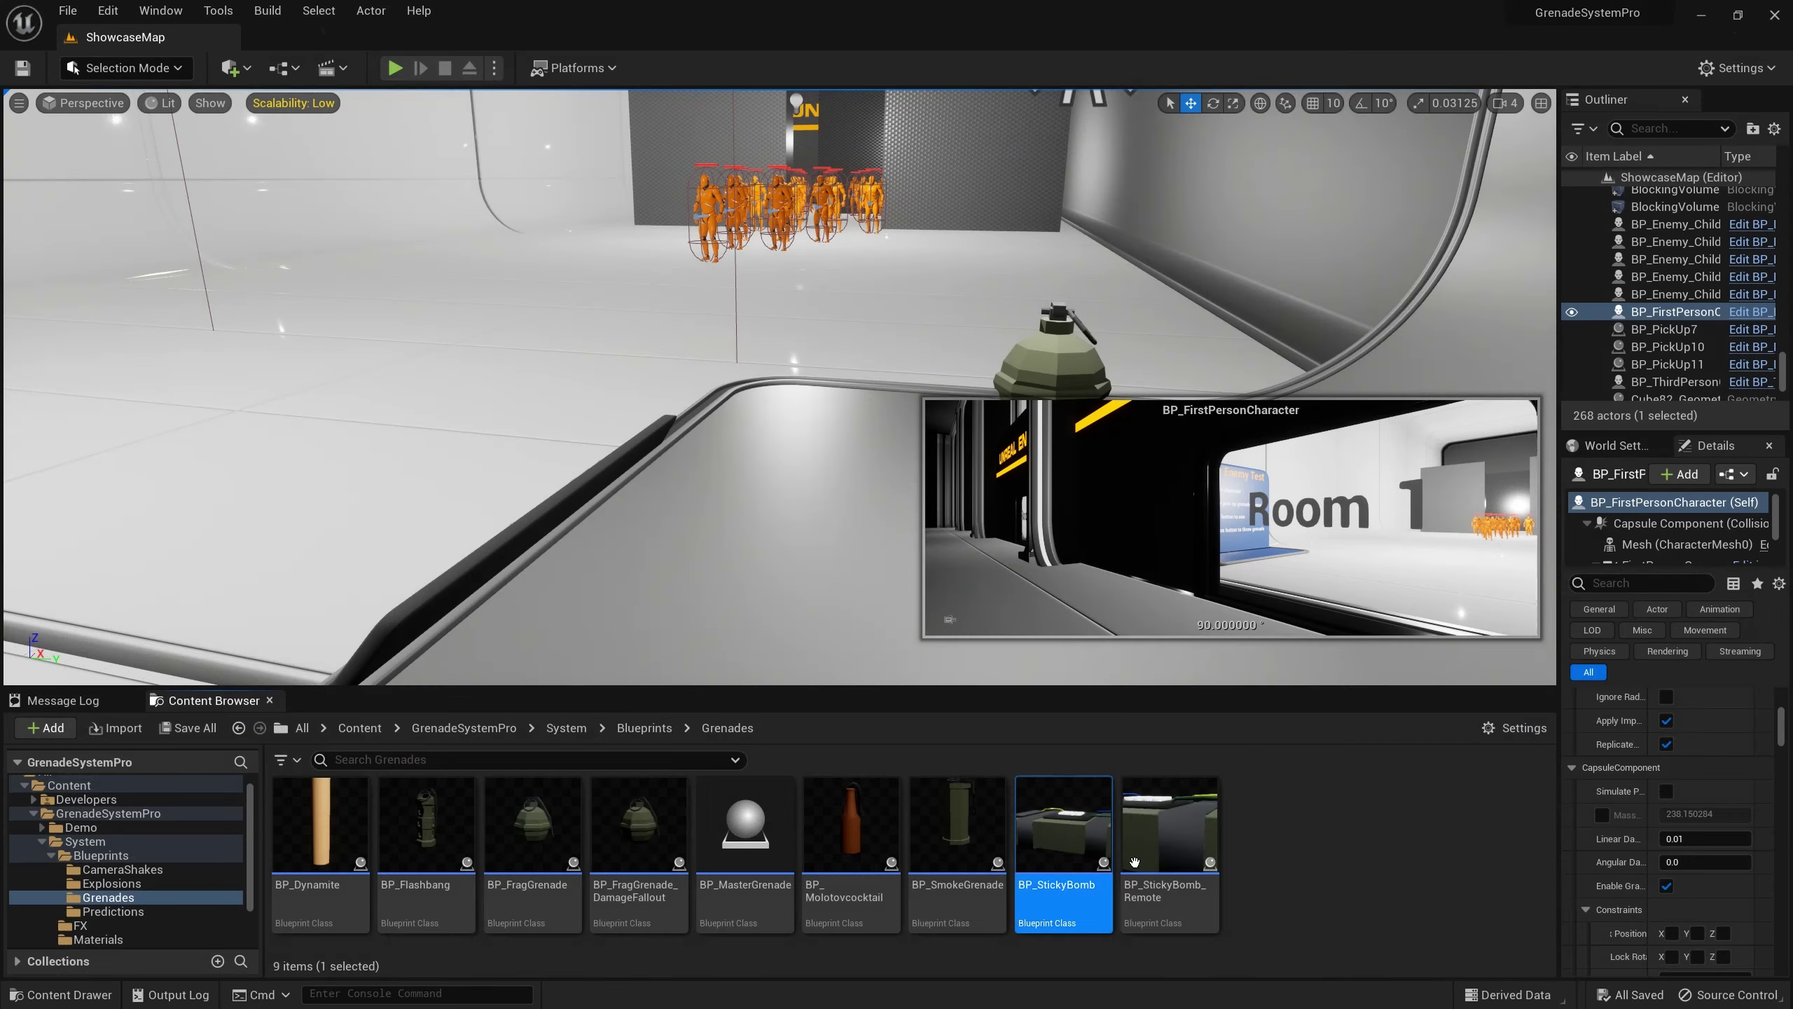
pyautogui.doubleClick(1121, 897)
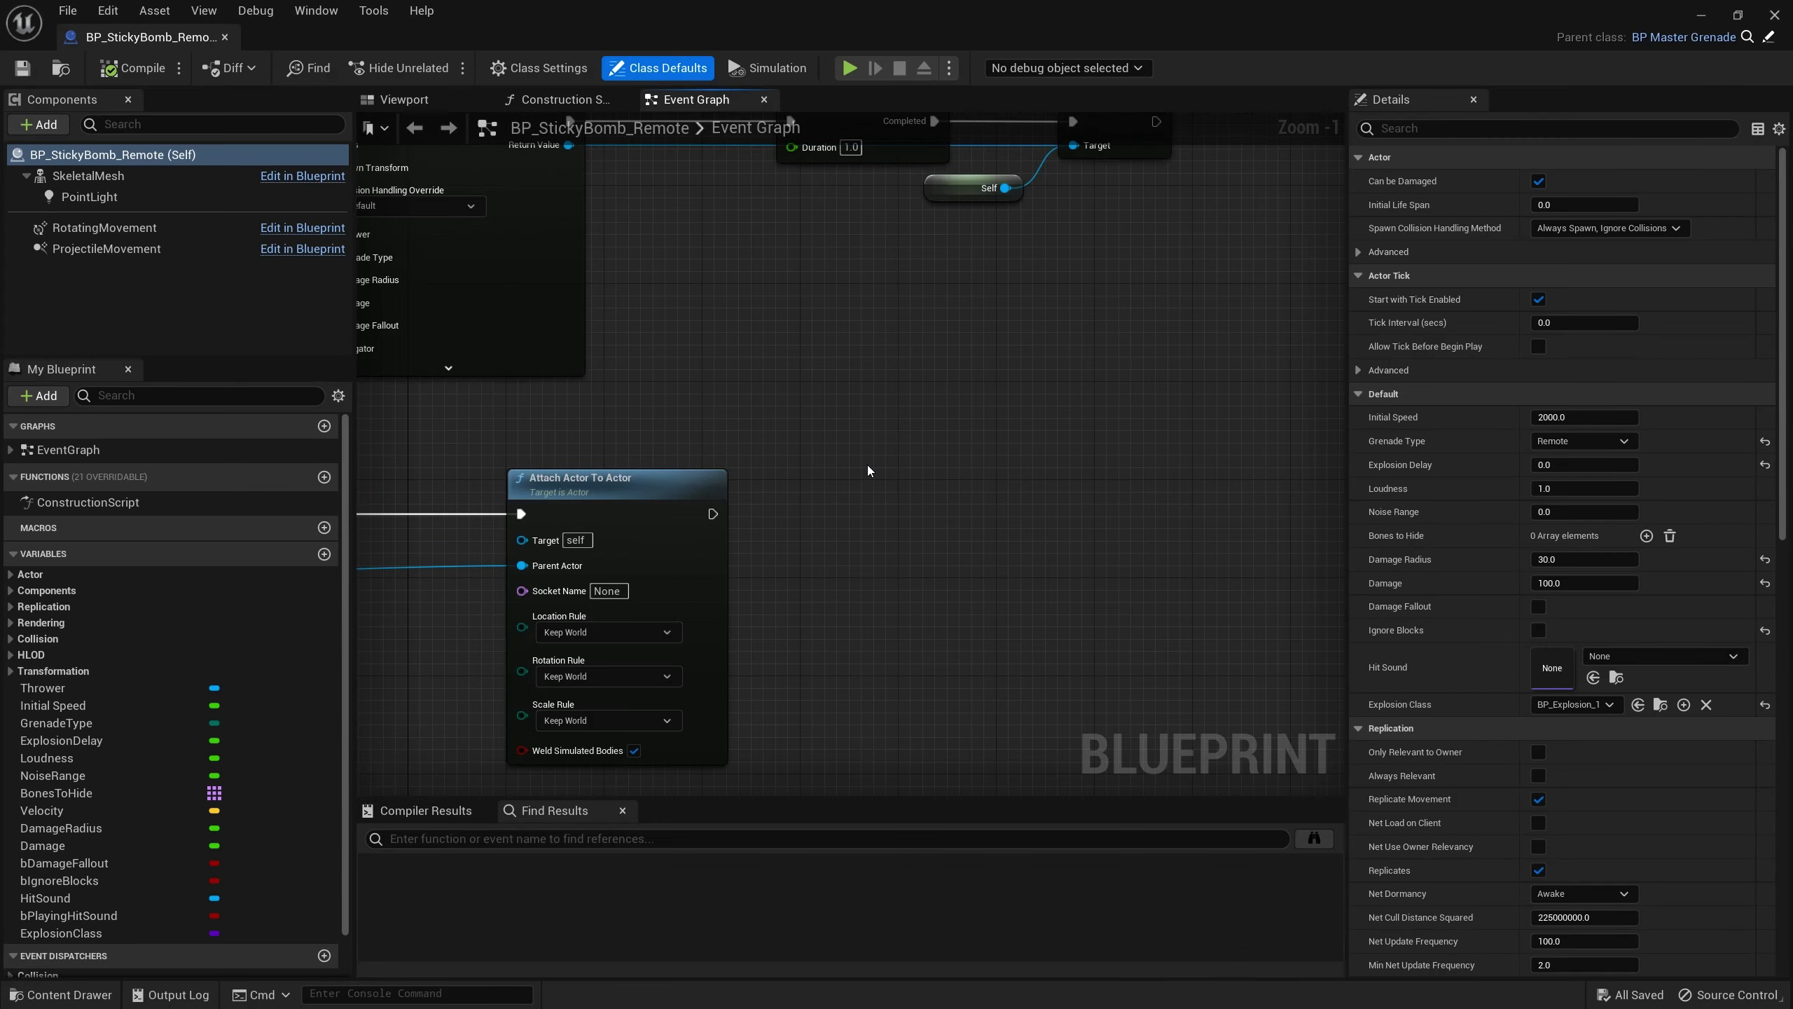
pyautogui.click(404, 98)
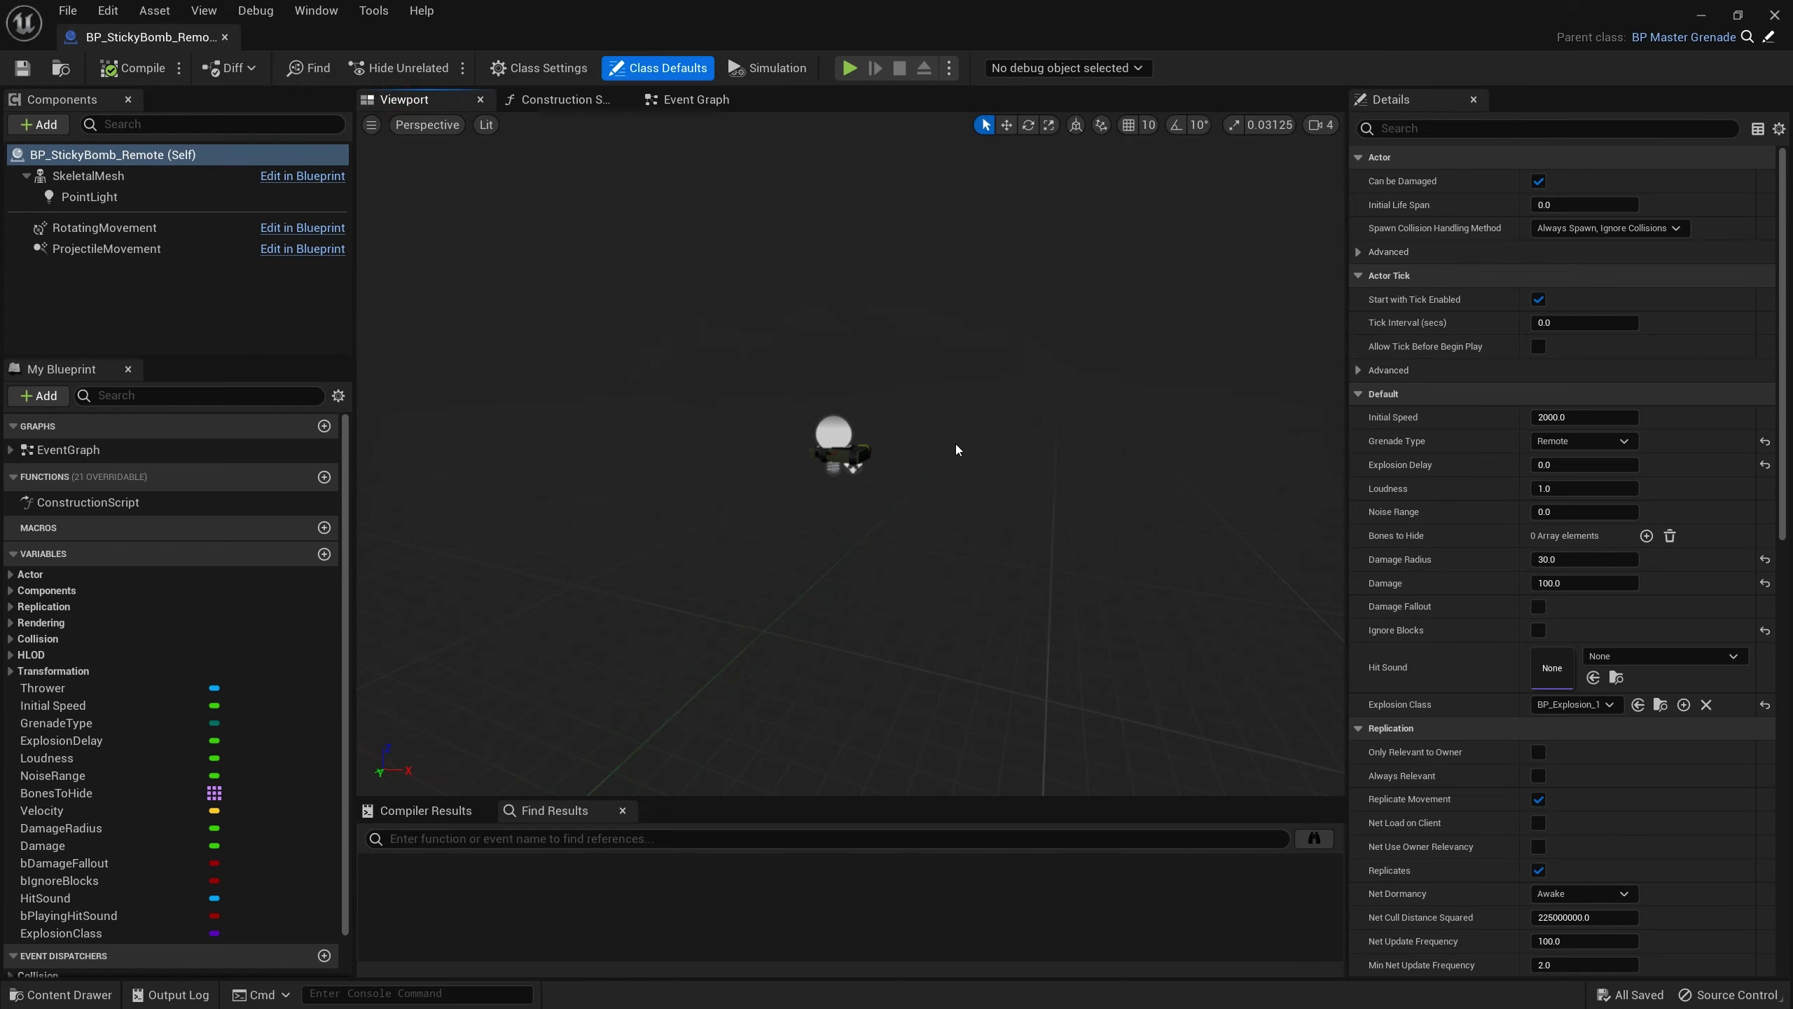
pyautogui.moveTo(842, 449)
pyautogui.mouseDown()
pyautogui.moveTo(827, 518)
pyautogui.moveTo(827, 449)
pyautogui.mouseUp()
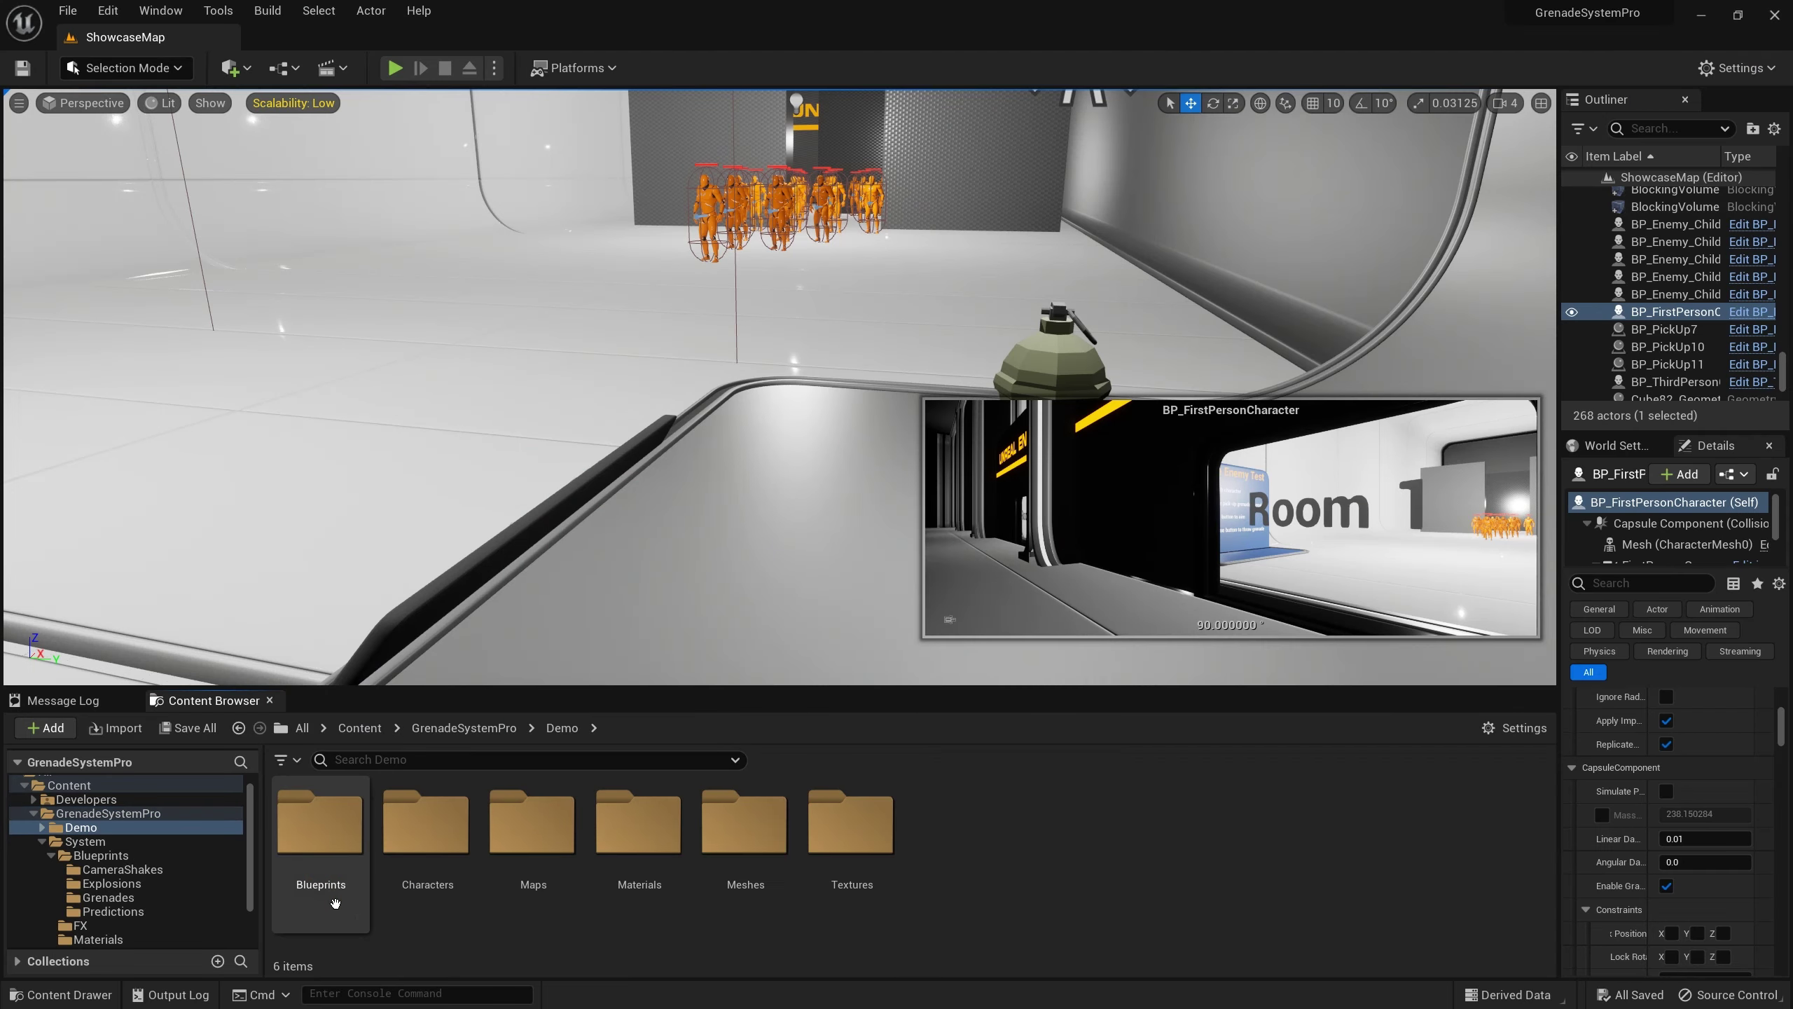
# Go to Demo/Blueprints/Characters and open BP_ThirdPersonCharacter's Event Graph
pyautogui.doubleClick(335, 902)
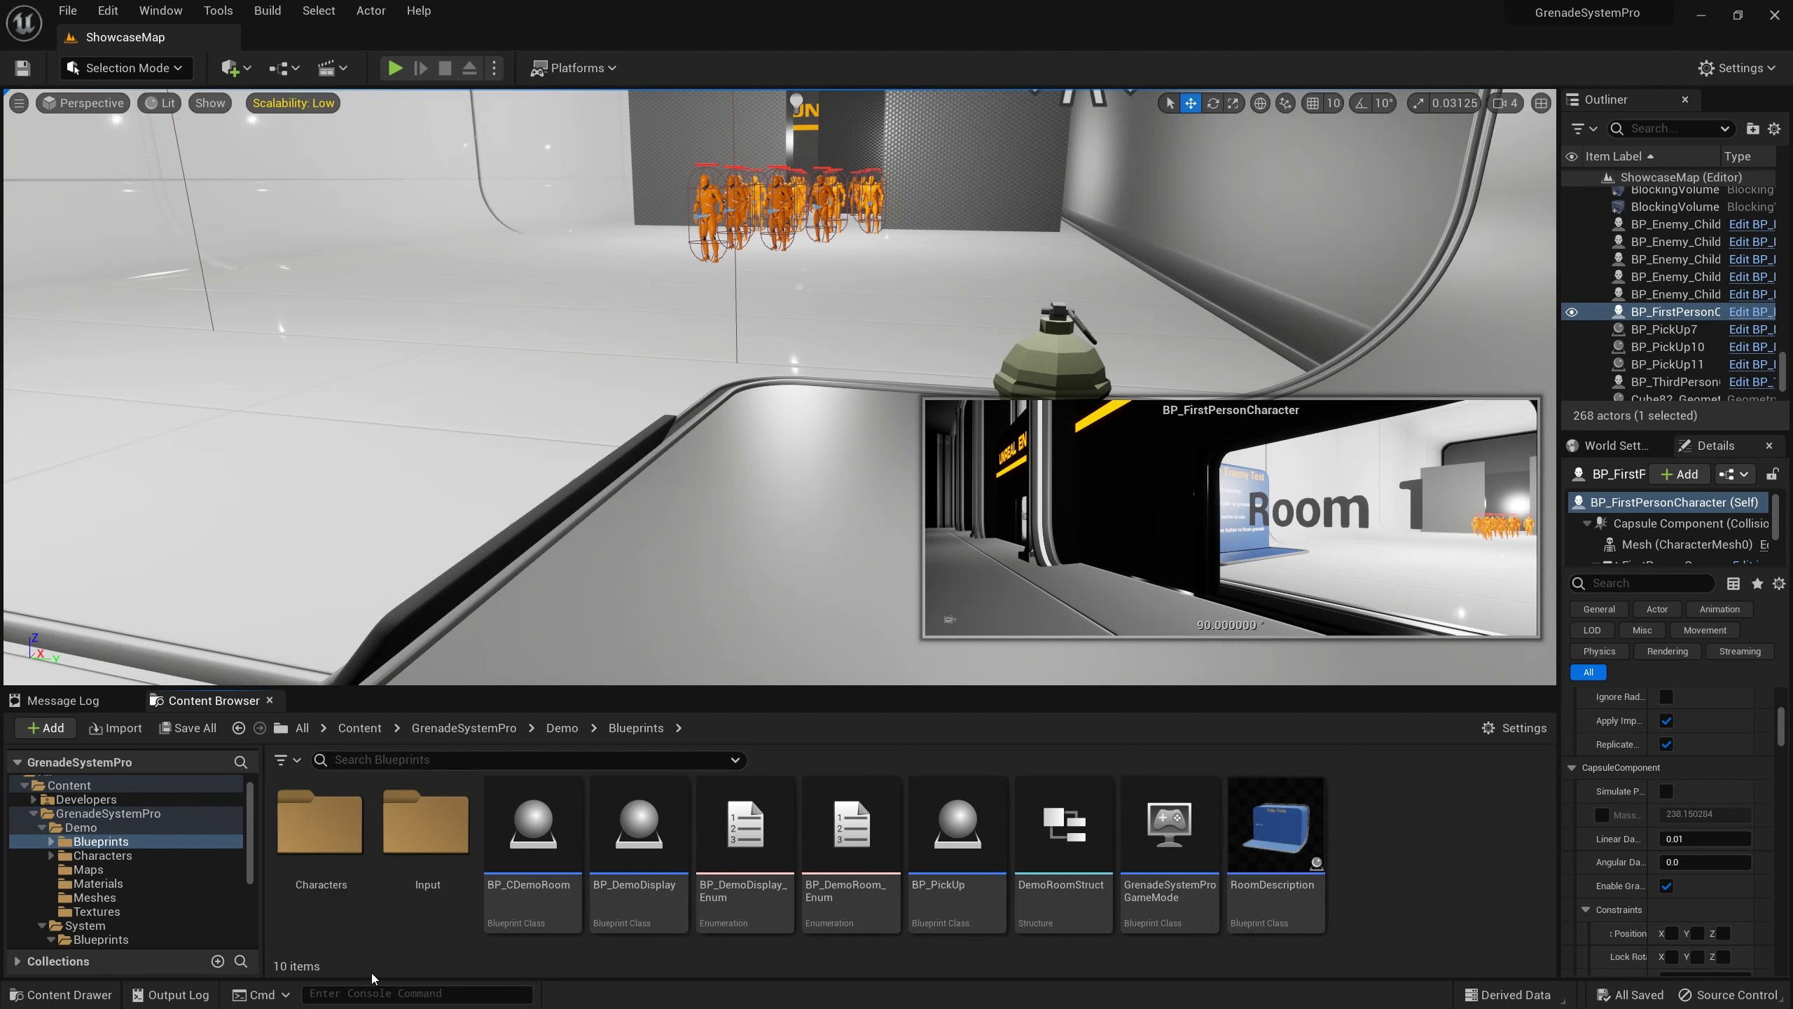
pyautogui.doubleClick(321, 869)
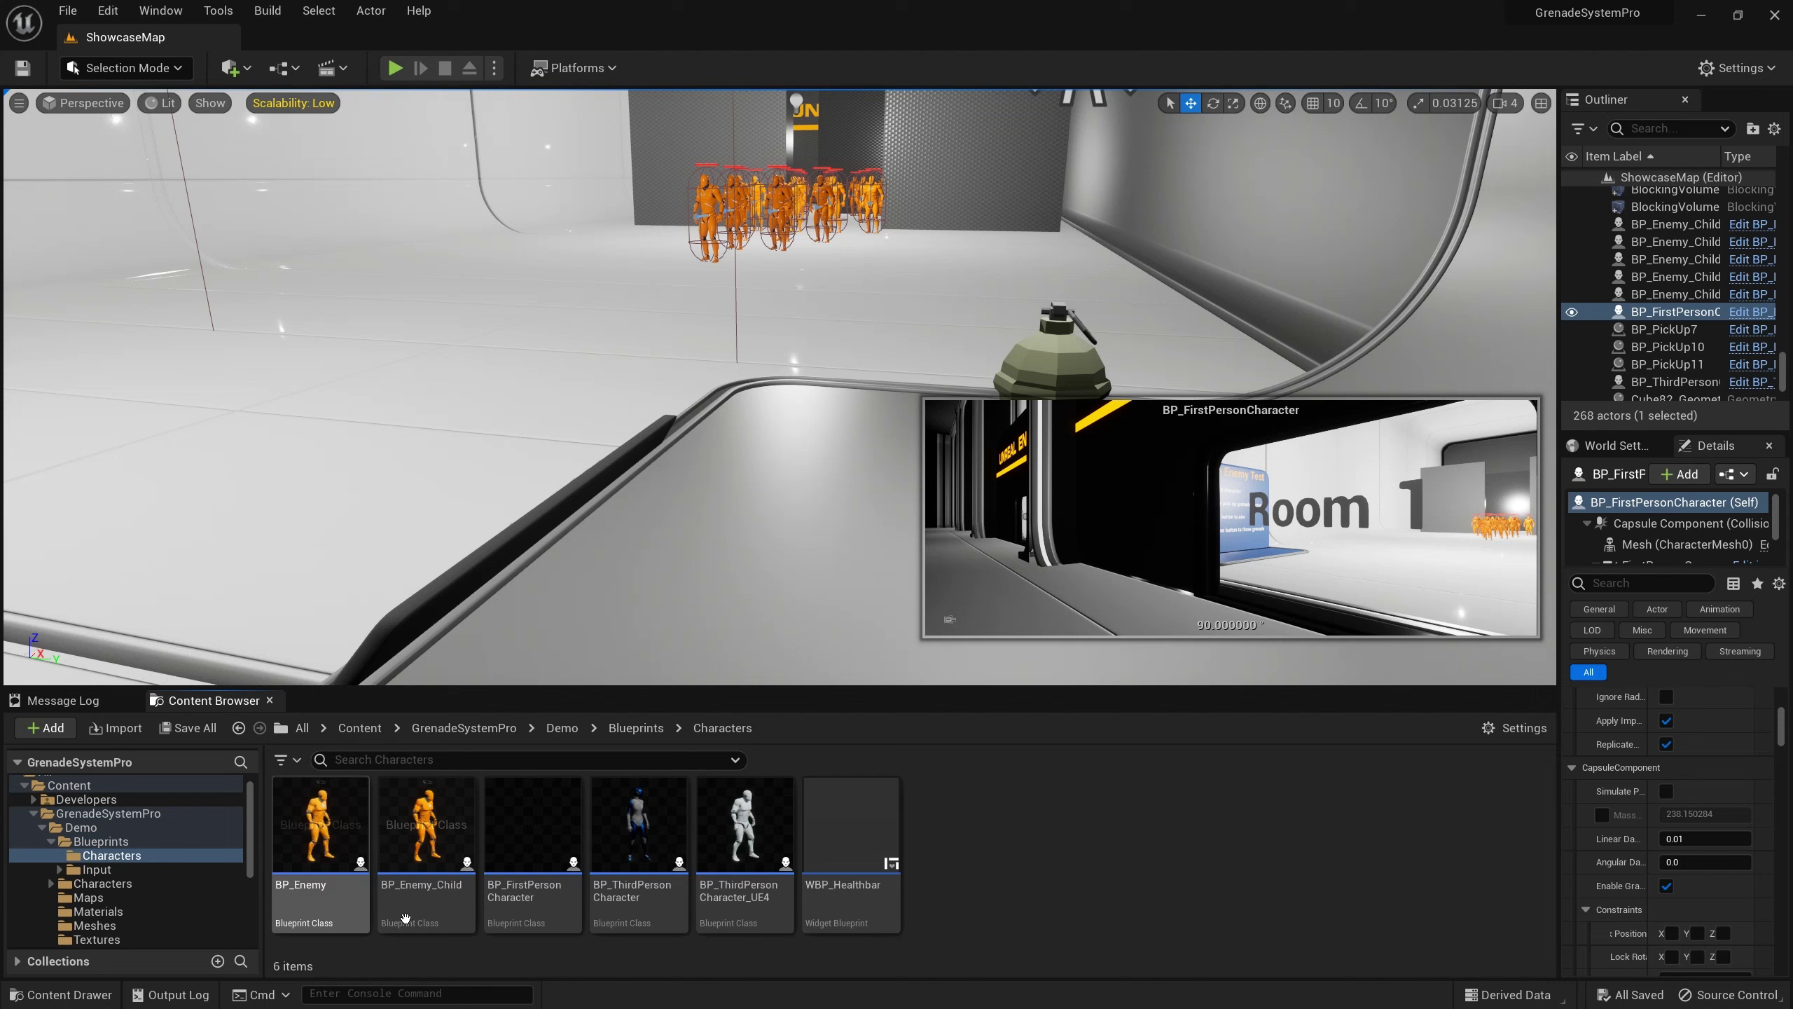
pyautogui.doubleClick(658, 914)
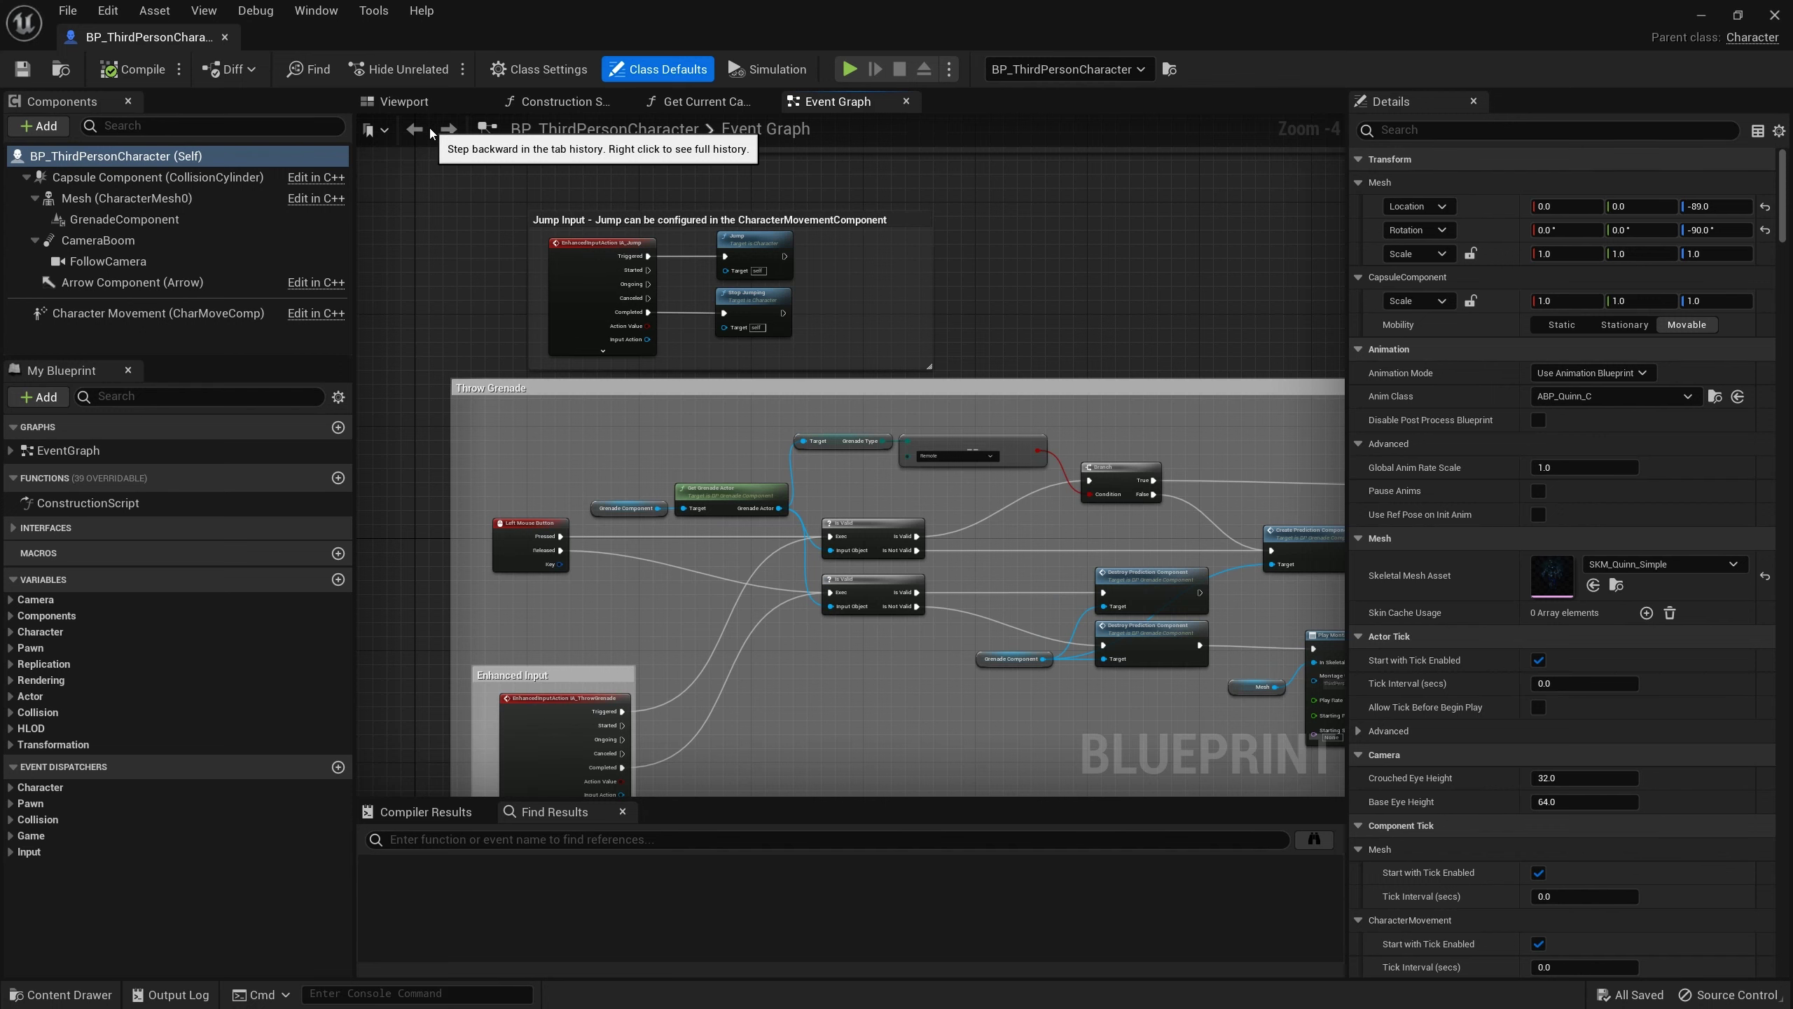
# Preview the character in the Viewport, return to the Event Graph, and select the Throw Grenade comment
pyautogui.click(399, 103)
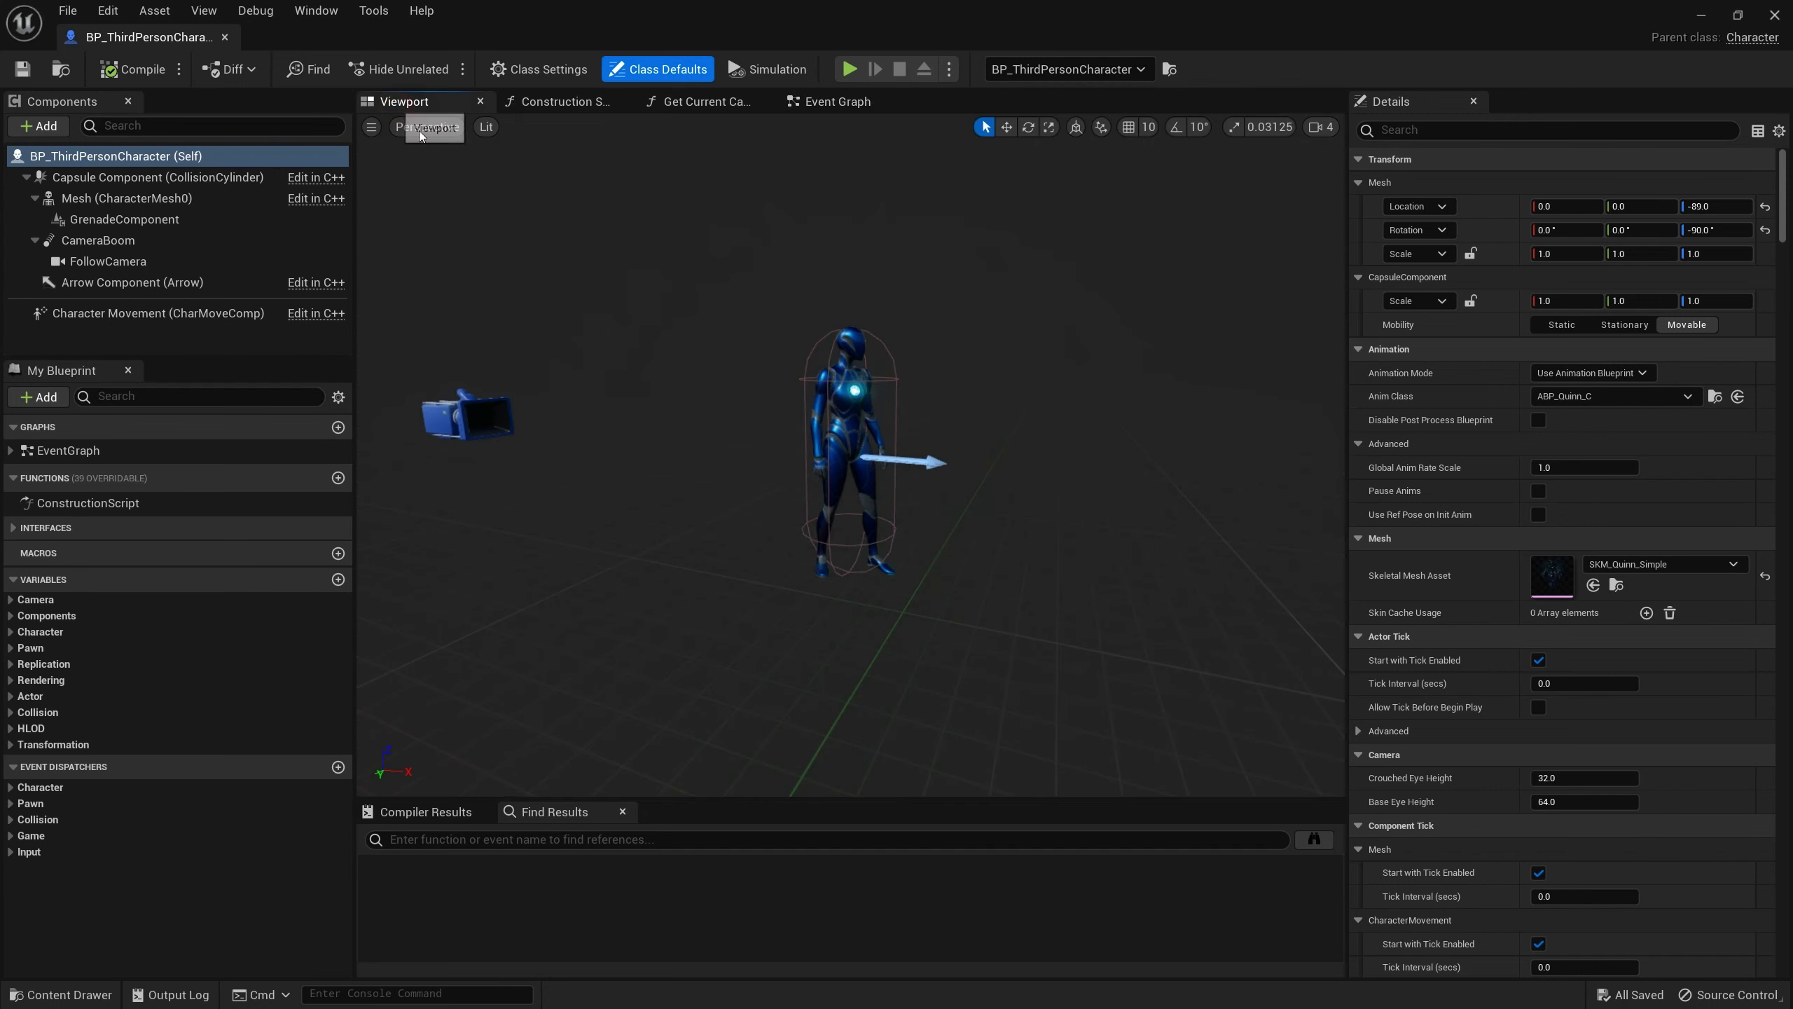
pyautogui.click(838, 102)
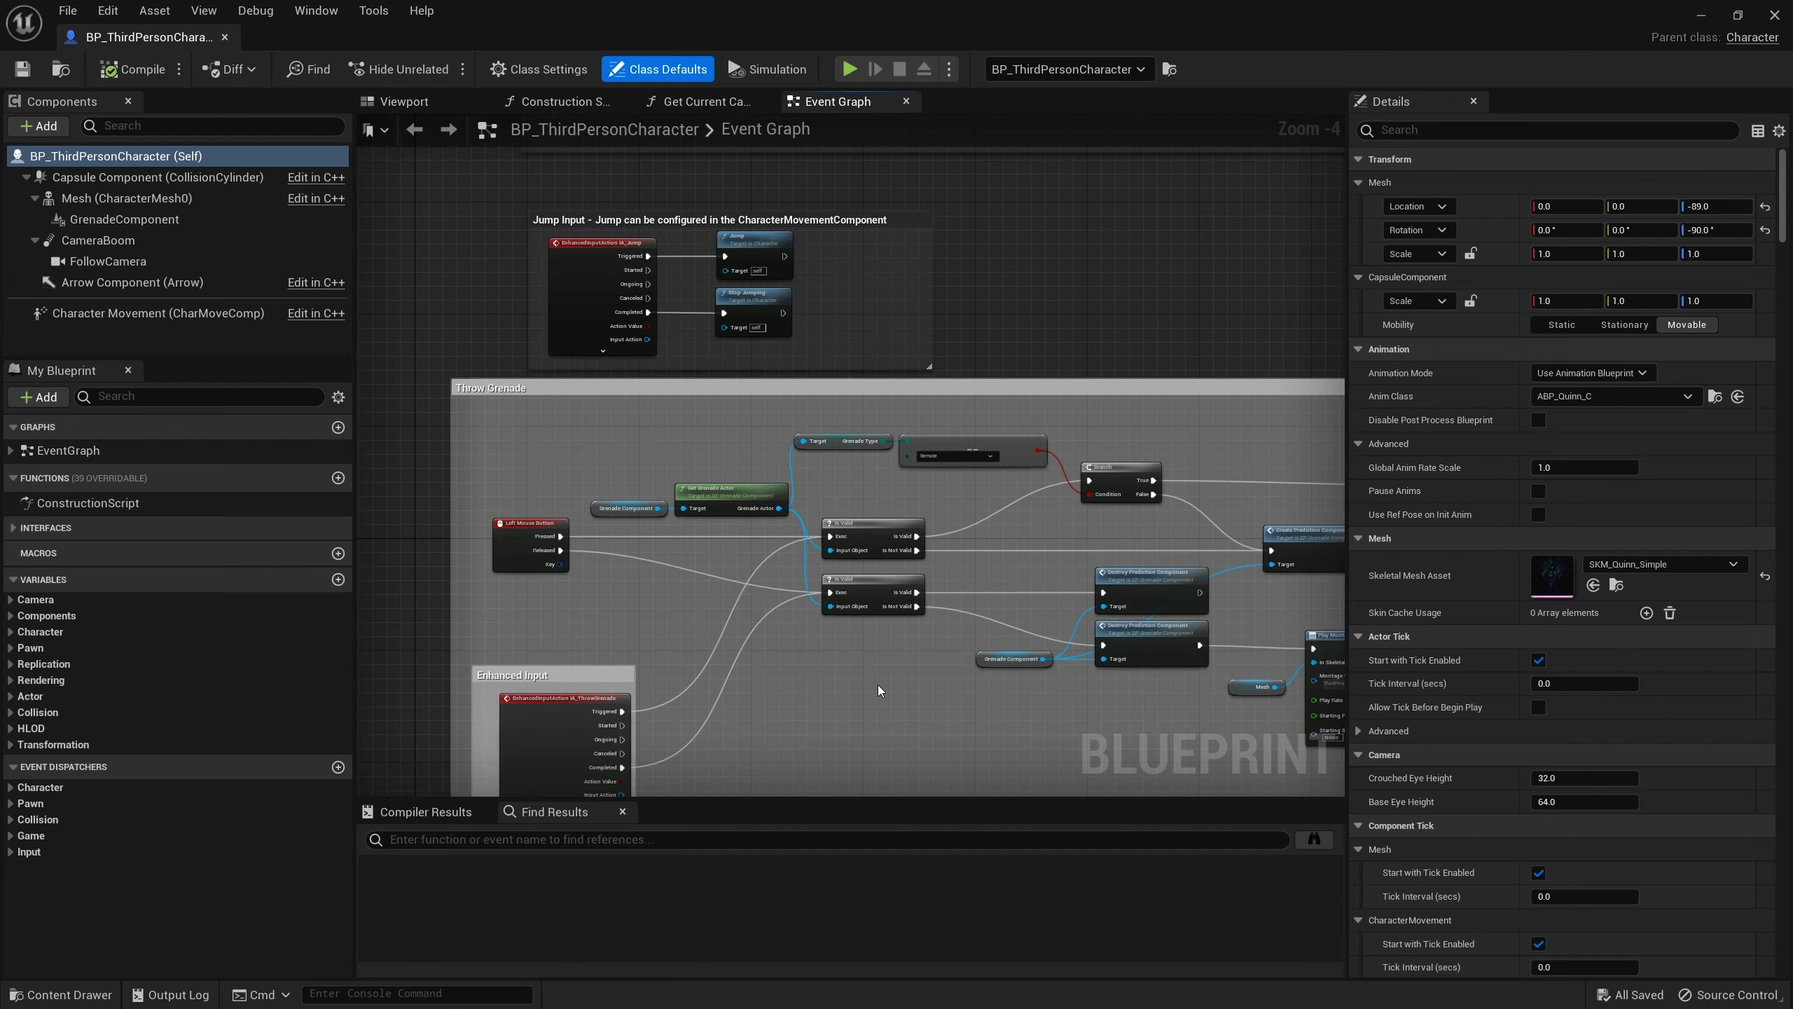
pyautogui.click(508, 387)
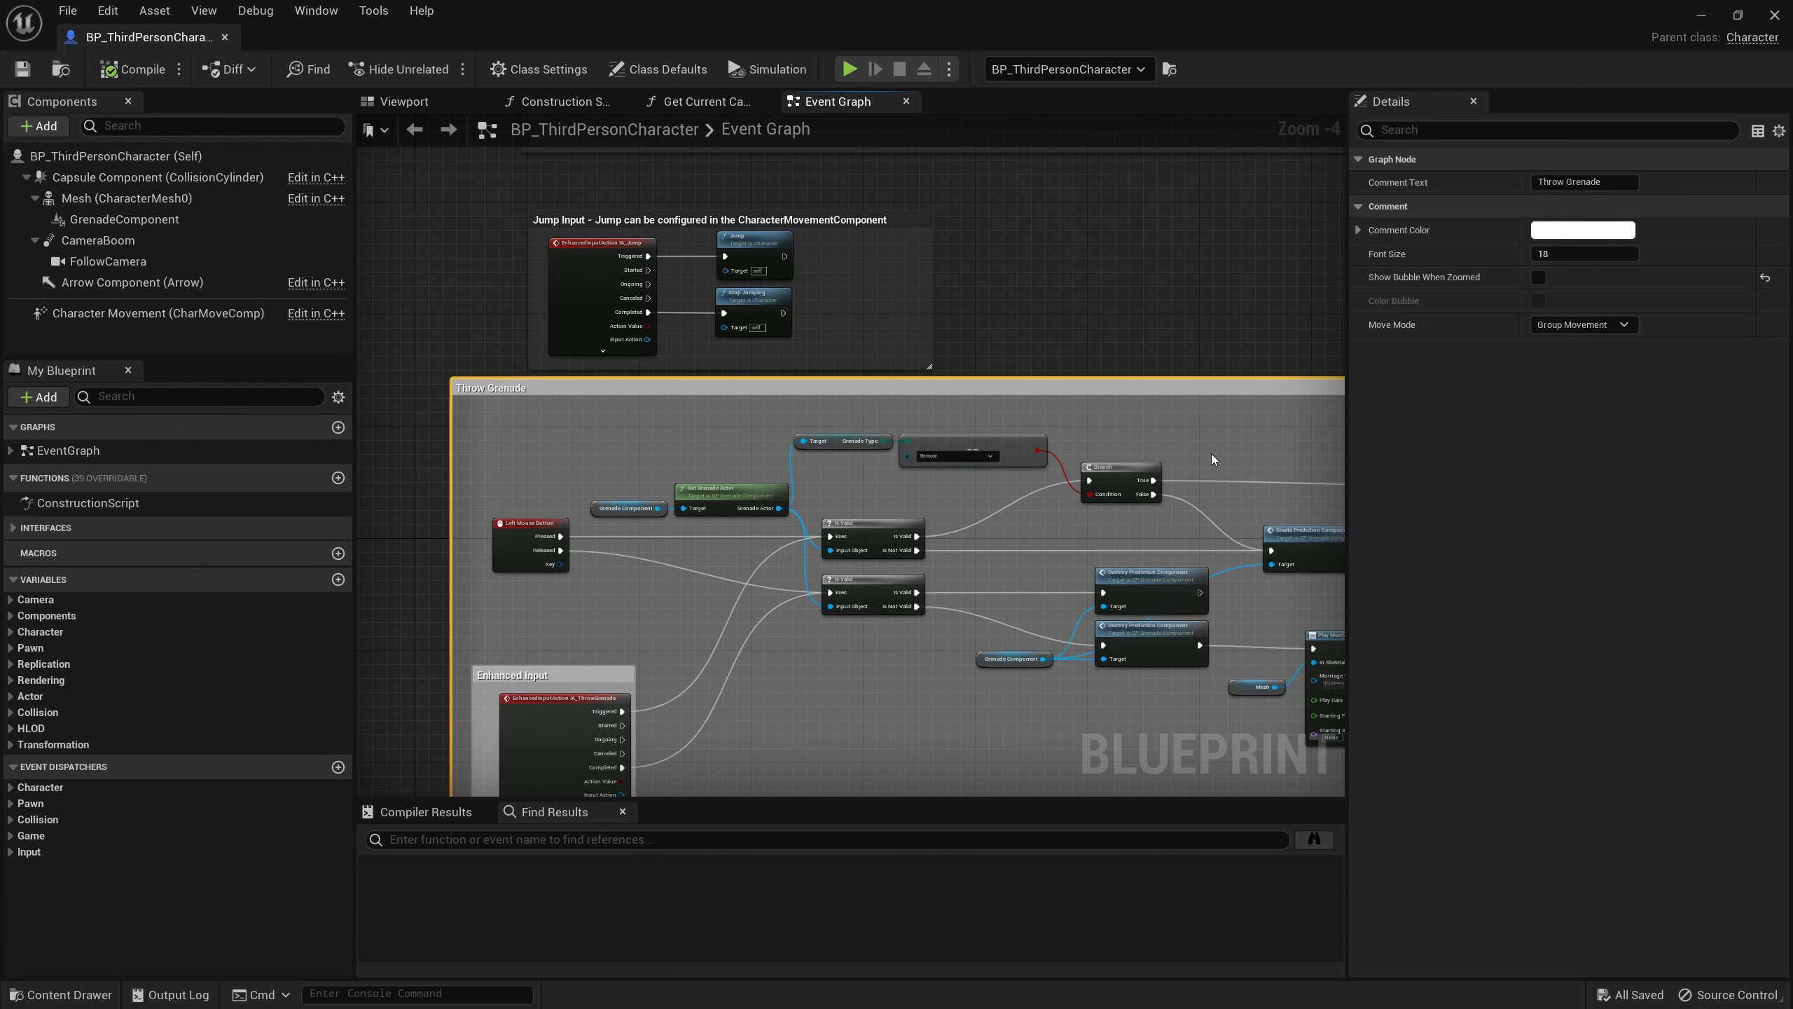
# Pan the graph and widen it via the Details splitter, centering the Throw Grenade section
pyautogui.moveTo(1251, 272)
pyautogui.mouseDown(button='right')
pyautogui.moveTo(983, 188)
pyautogui.moveTo(1158, 163)
pyautogui.mouseUp(button='right')
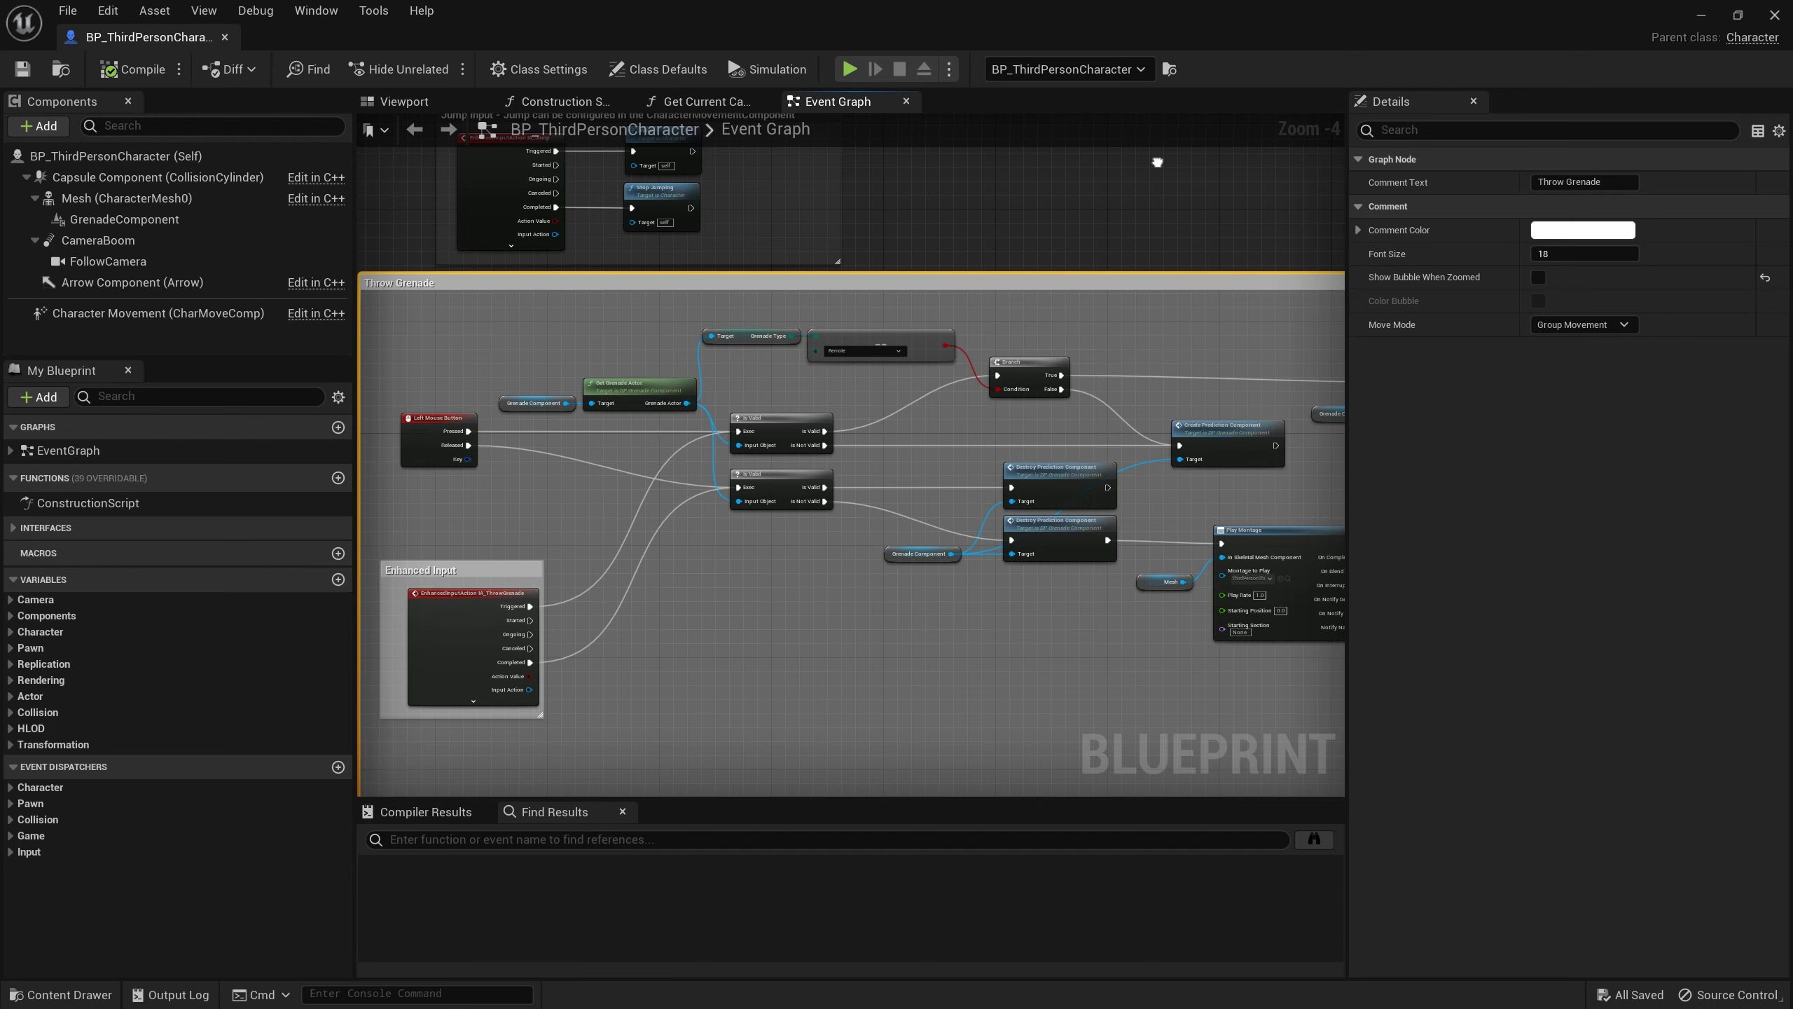
pyautogui.moveTo(1158, 162); pyautogui.dragTo(1045, 131, button='right')
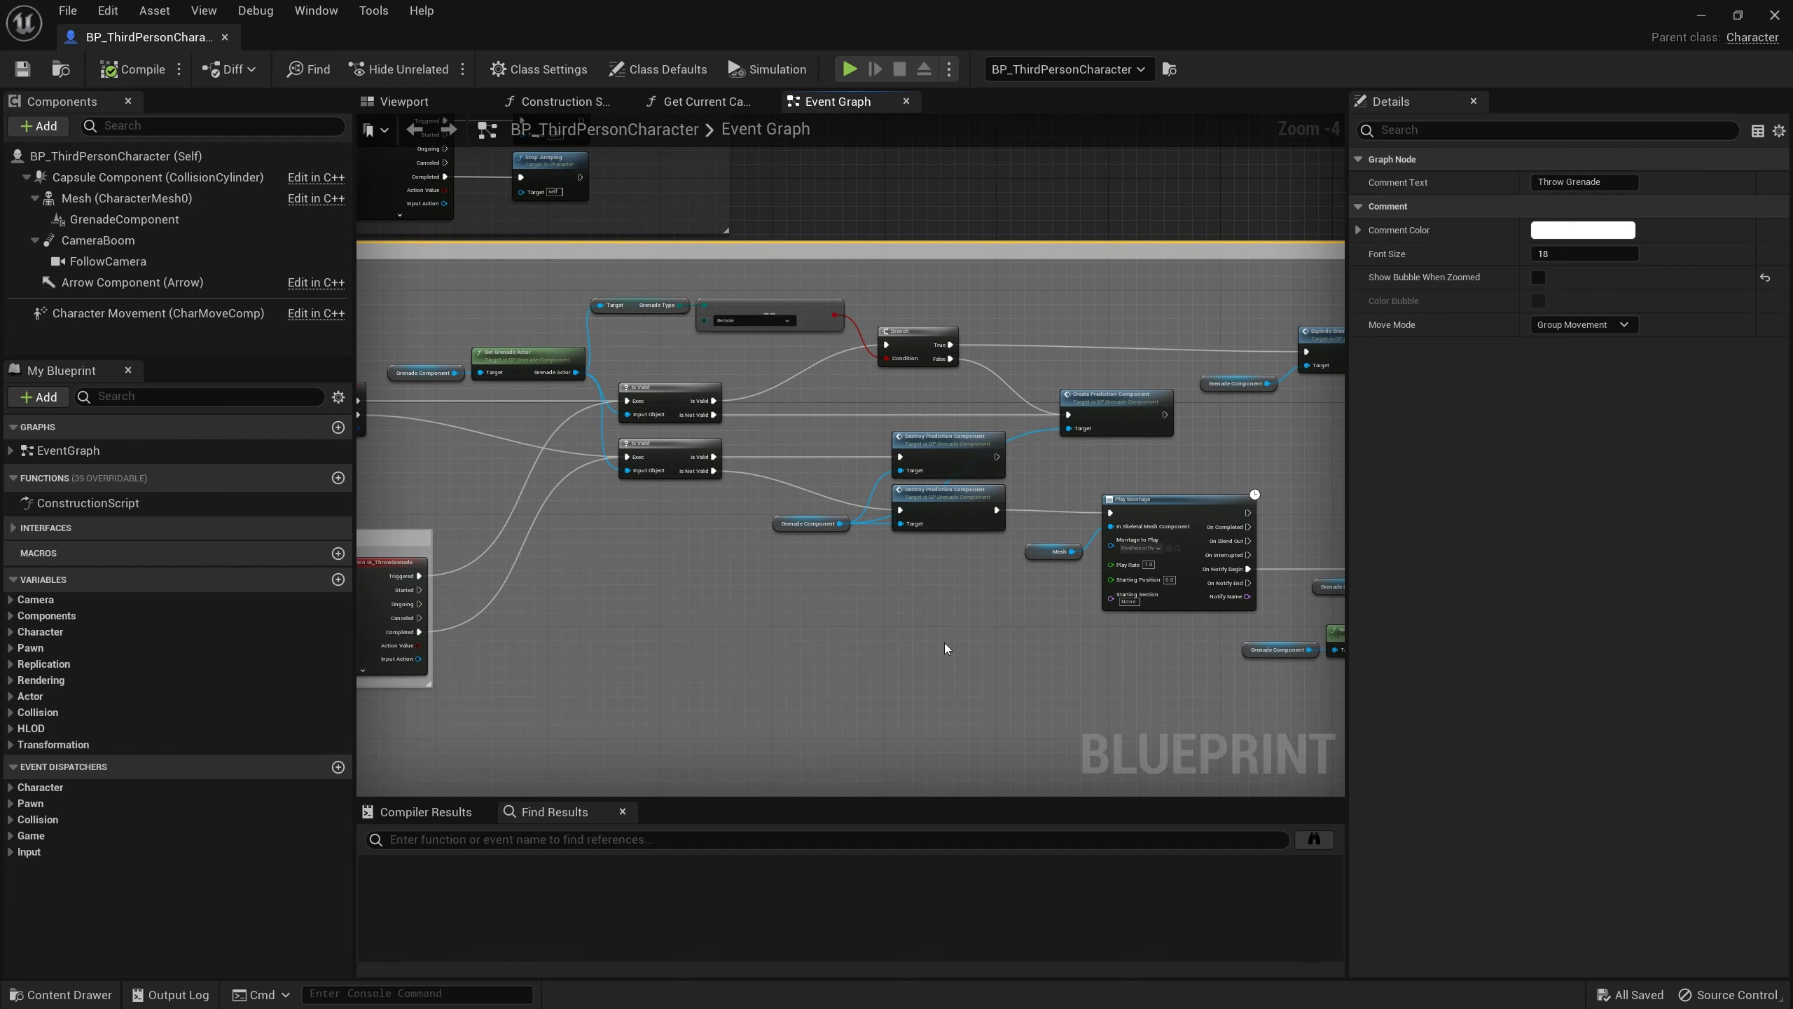
pyautogui.moveTo(945, 649); pyautogui.dragTo(1000, 672, button='right')
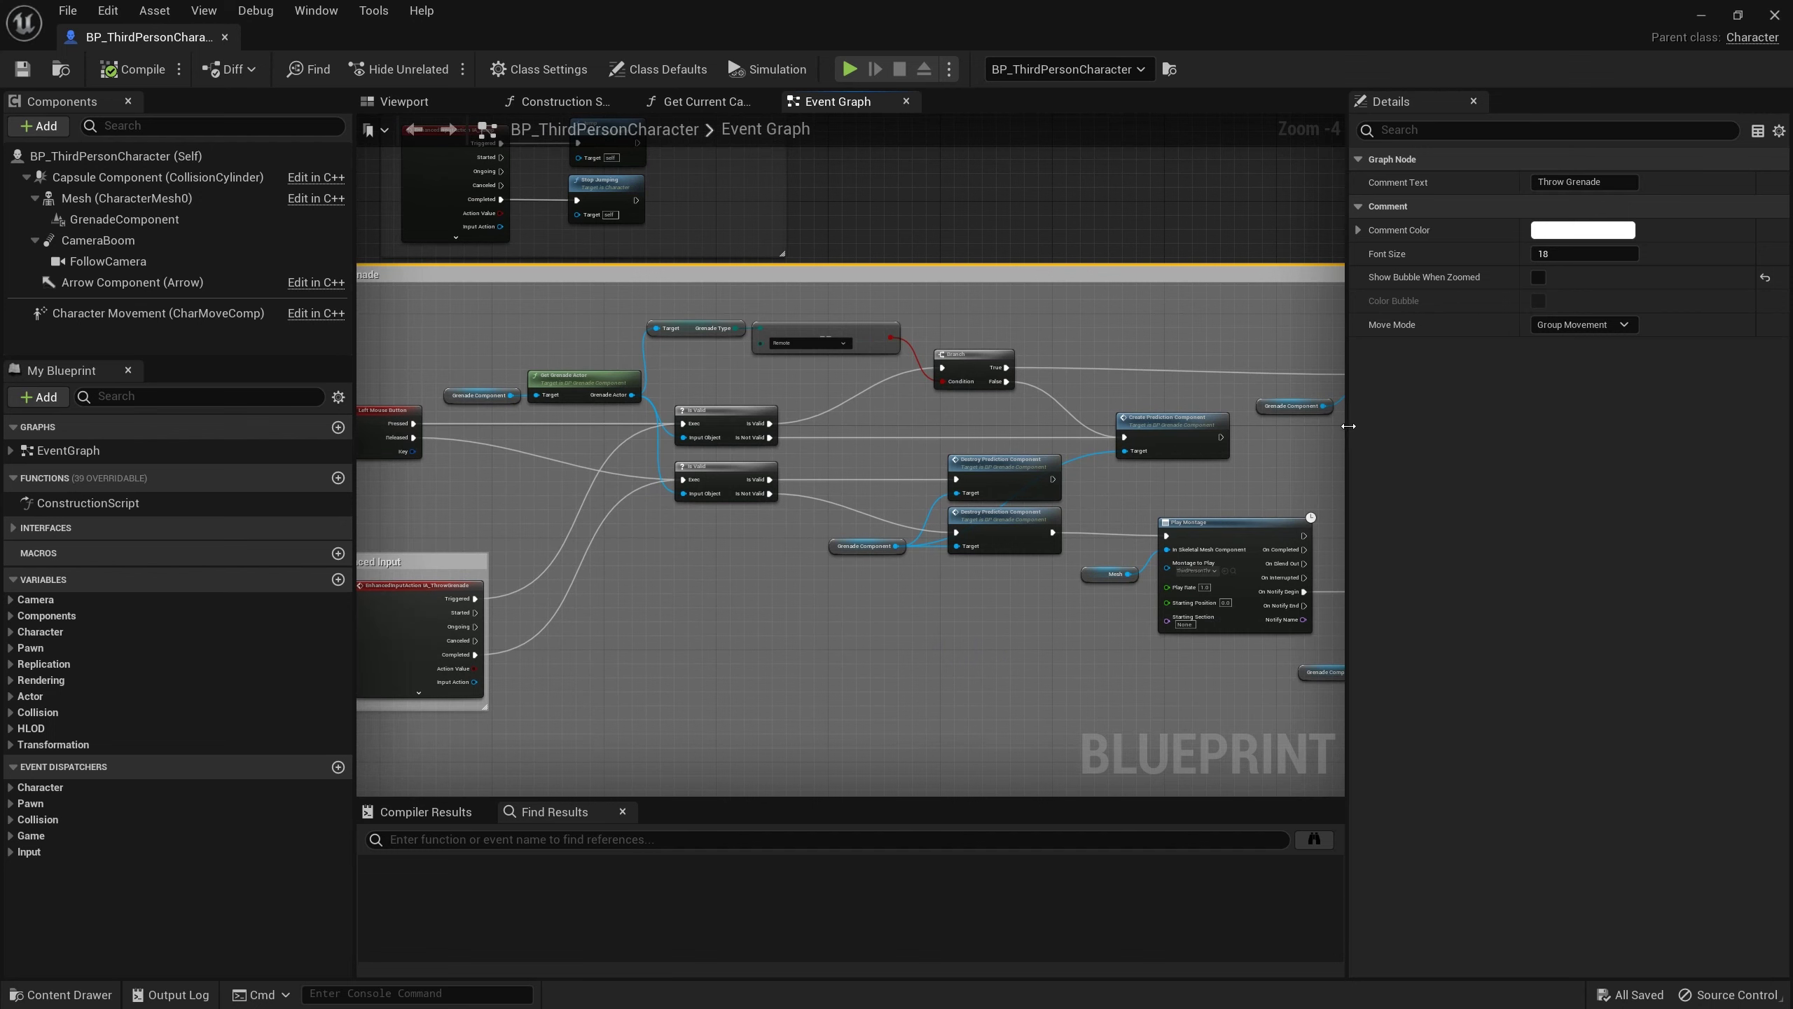
pyautogui.moveTo(1349, 428); pyautogui.dragTo(1547, 427)
pyautogui.moveTo(872, 621); pyautogui.dragTo(1001, 612, button='right')
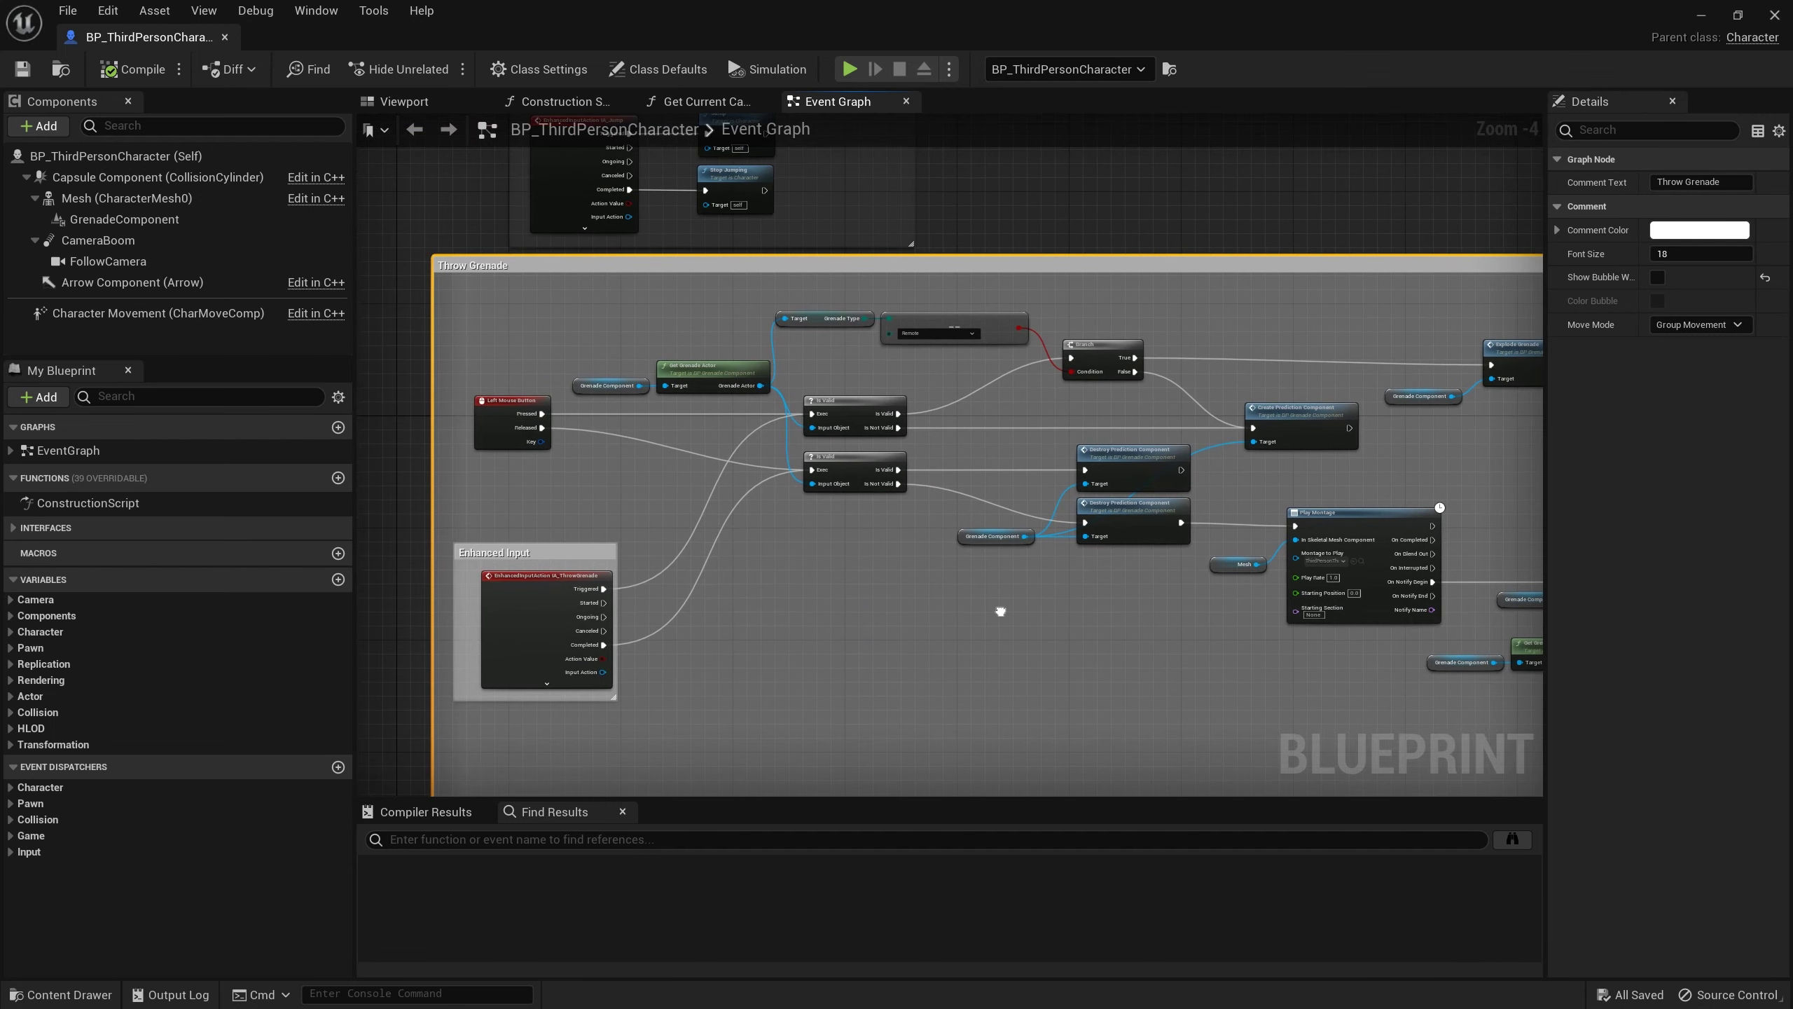
pyautogui.scroll(2, 1009, 600)
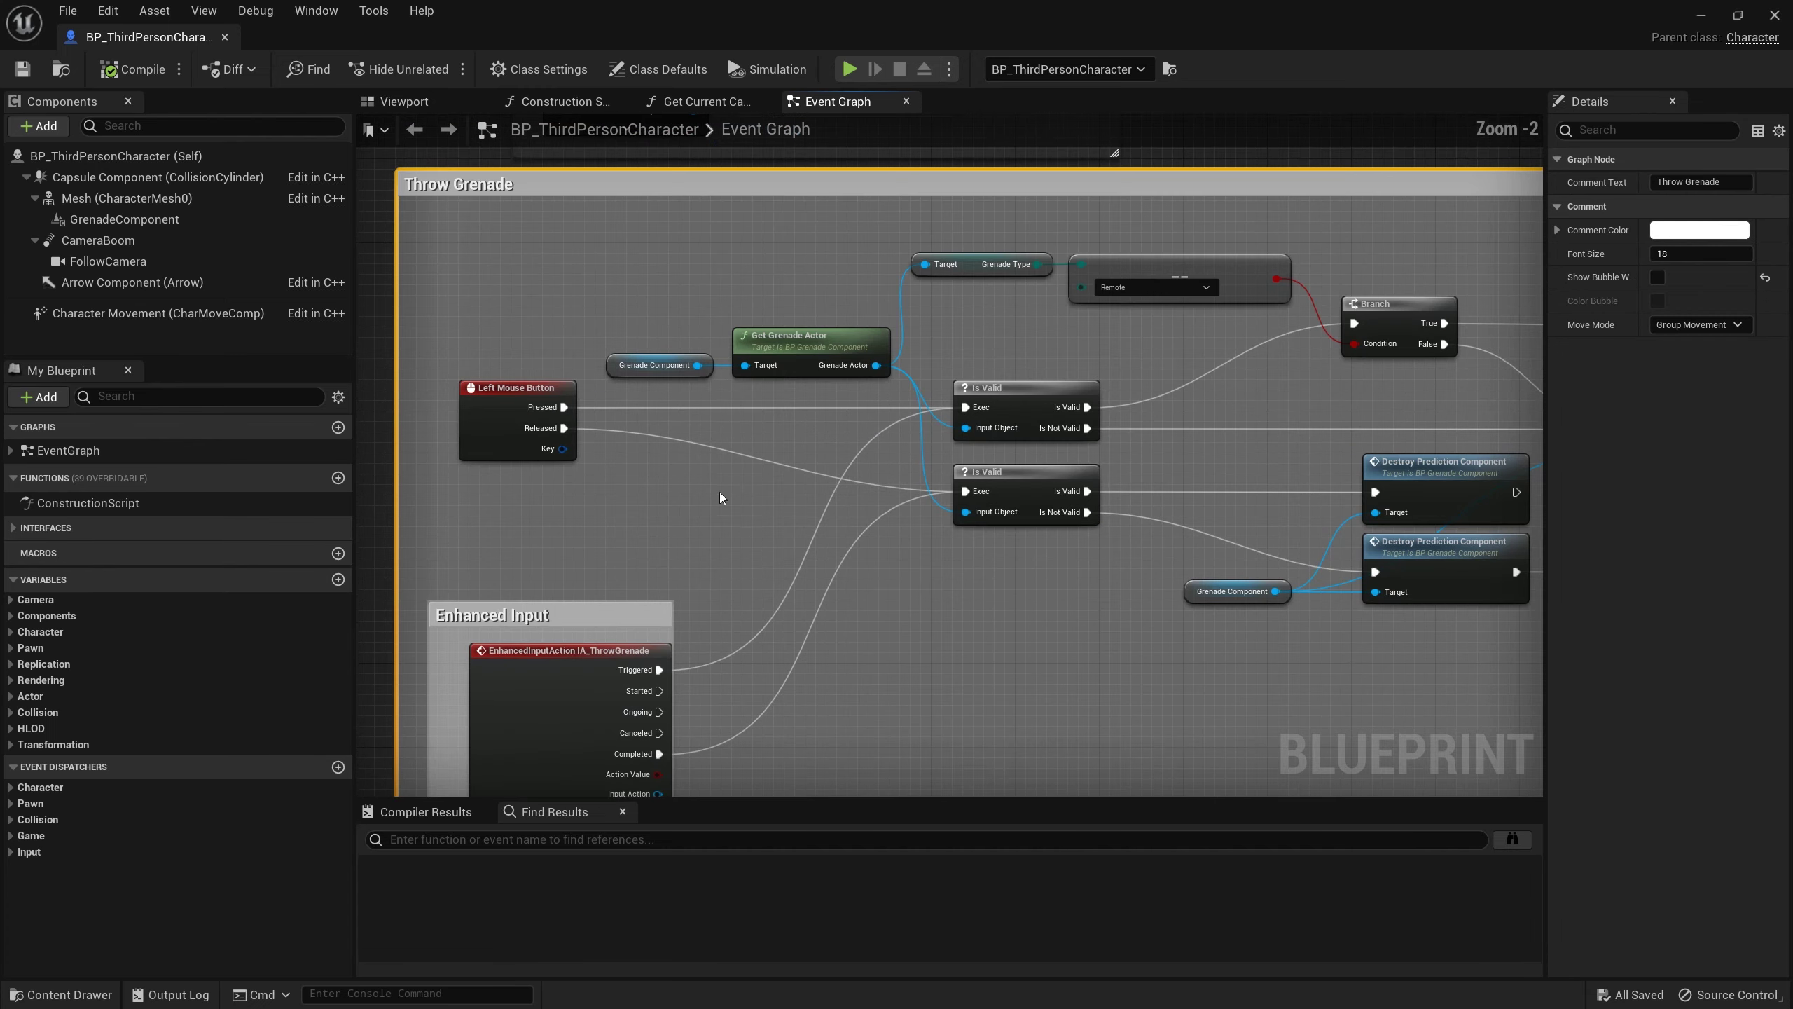
# Shift the IA_ThrowGrenade input event node slightly left
pyautogui.moveTo(922, 667); pyautogui.dragTo(892, 597, button='right')
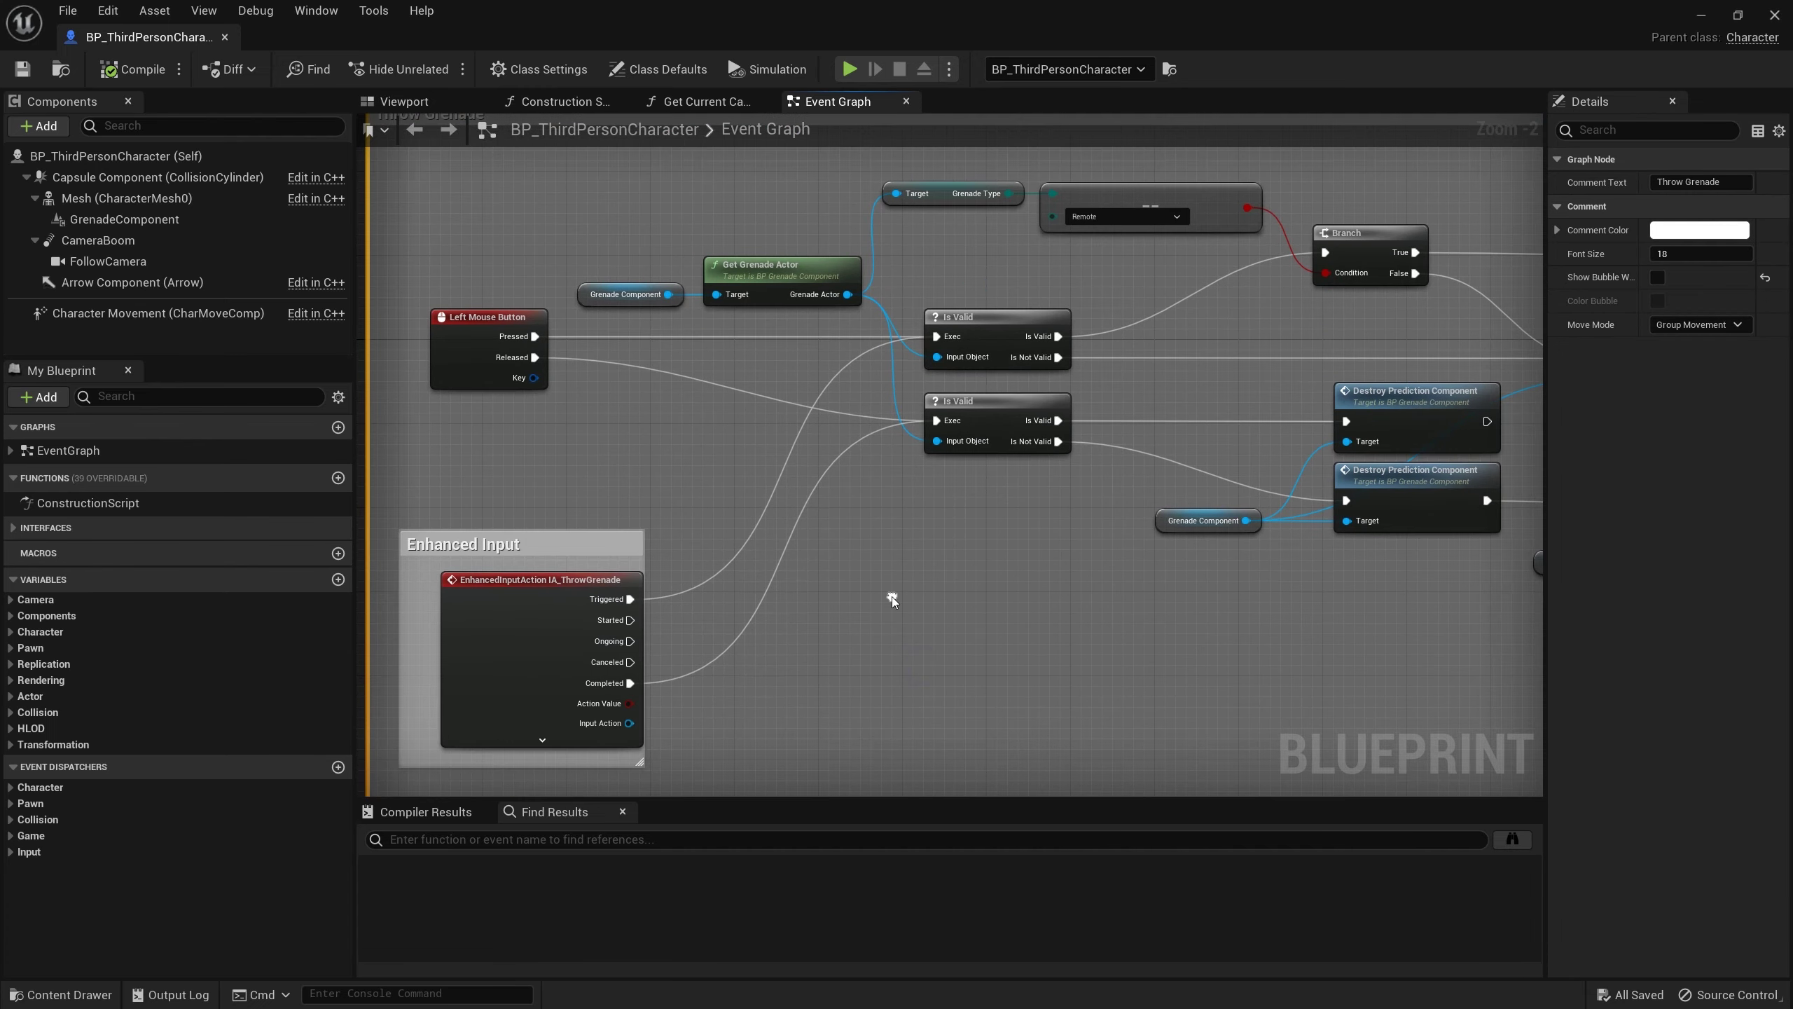
pyautogui.click(523, 598)
pyautogui.moveTo(532, 585); pyautogui.dragTo(512, 585)
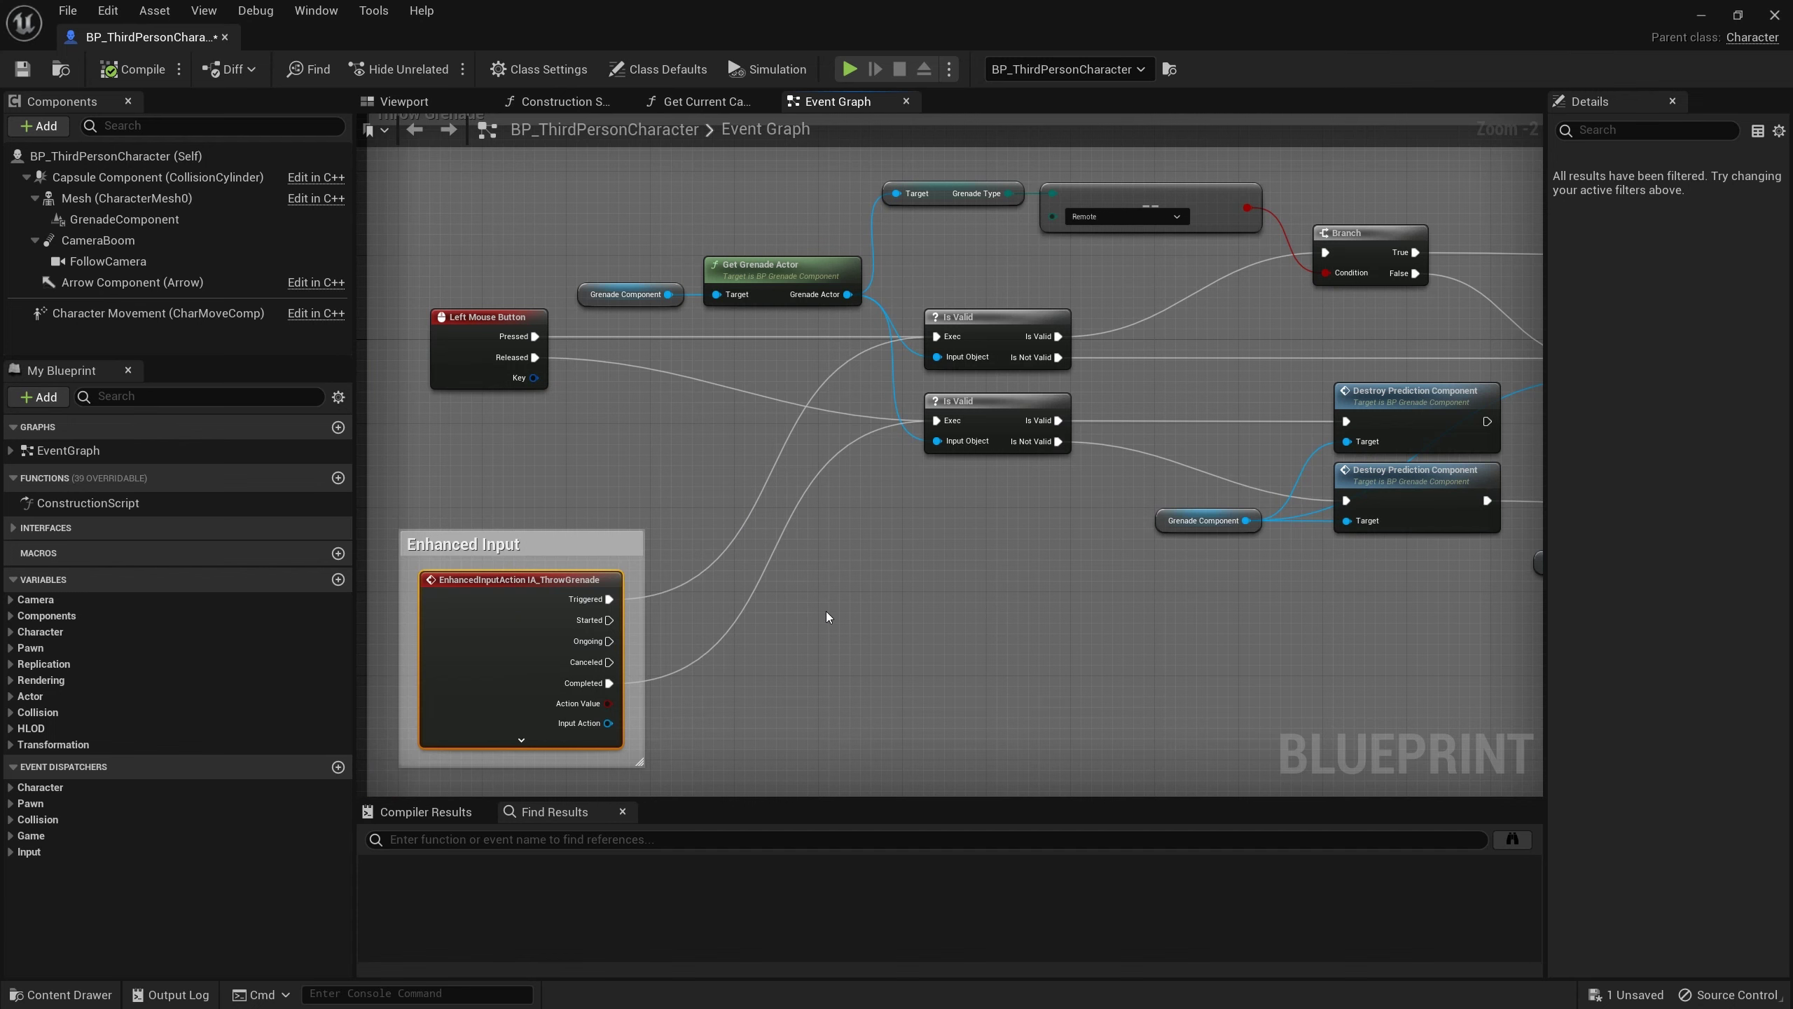
pyautogui.click(488, 328)
pyautogui.click(531, 591)
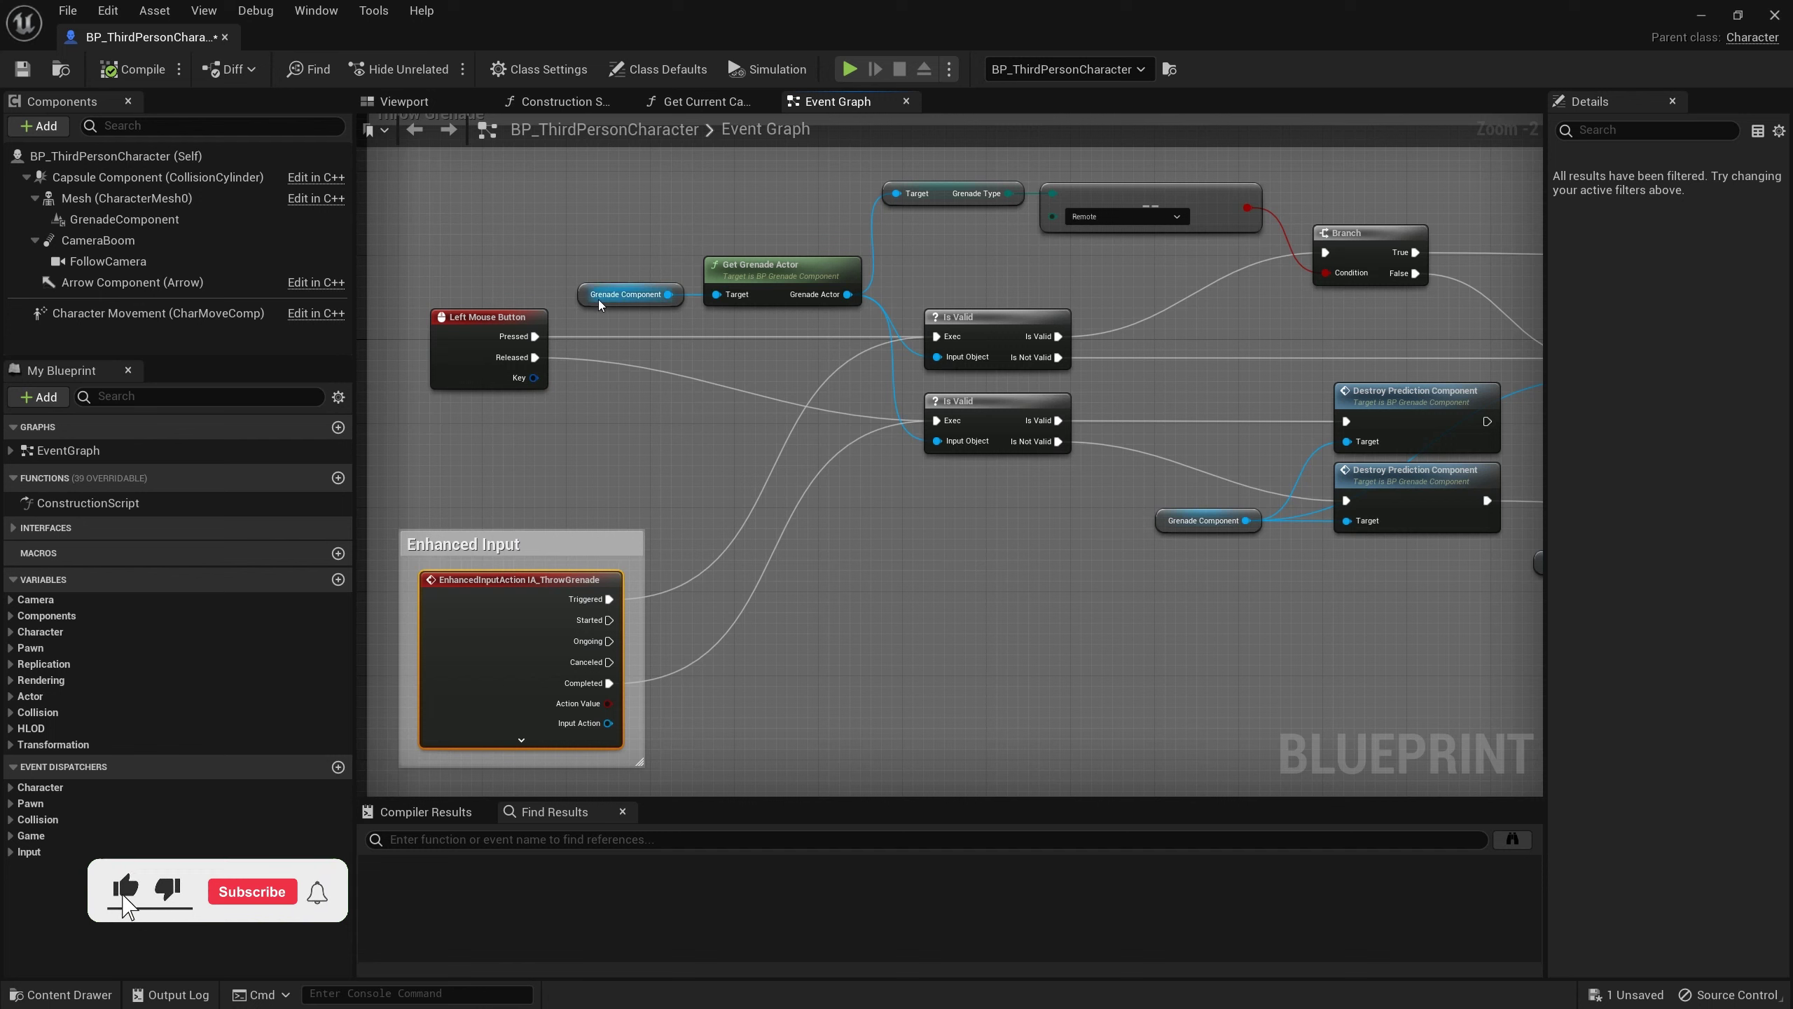
# Trace the throw logic through Get Grenade Actor, Play Montage, Explode Grenade and Switch nodes
pyautogui.click(778, 280)
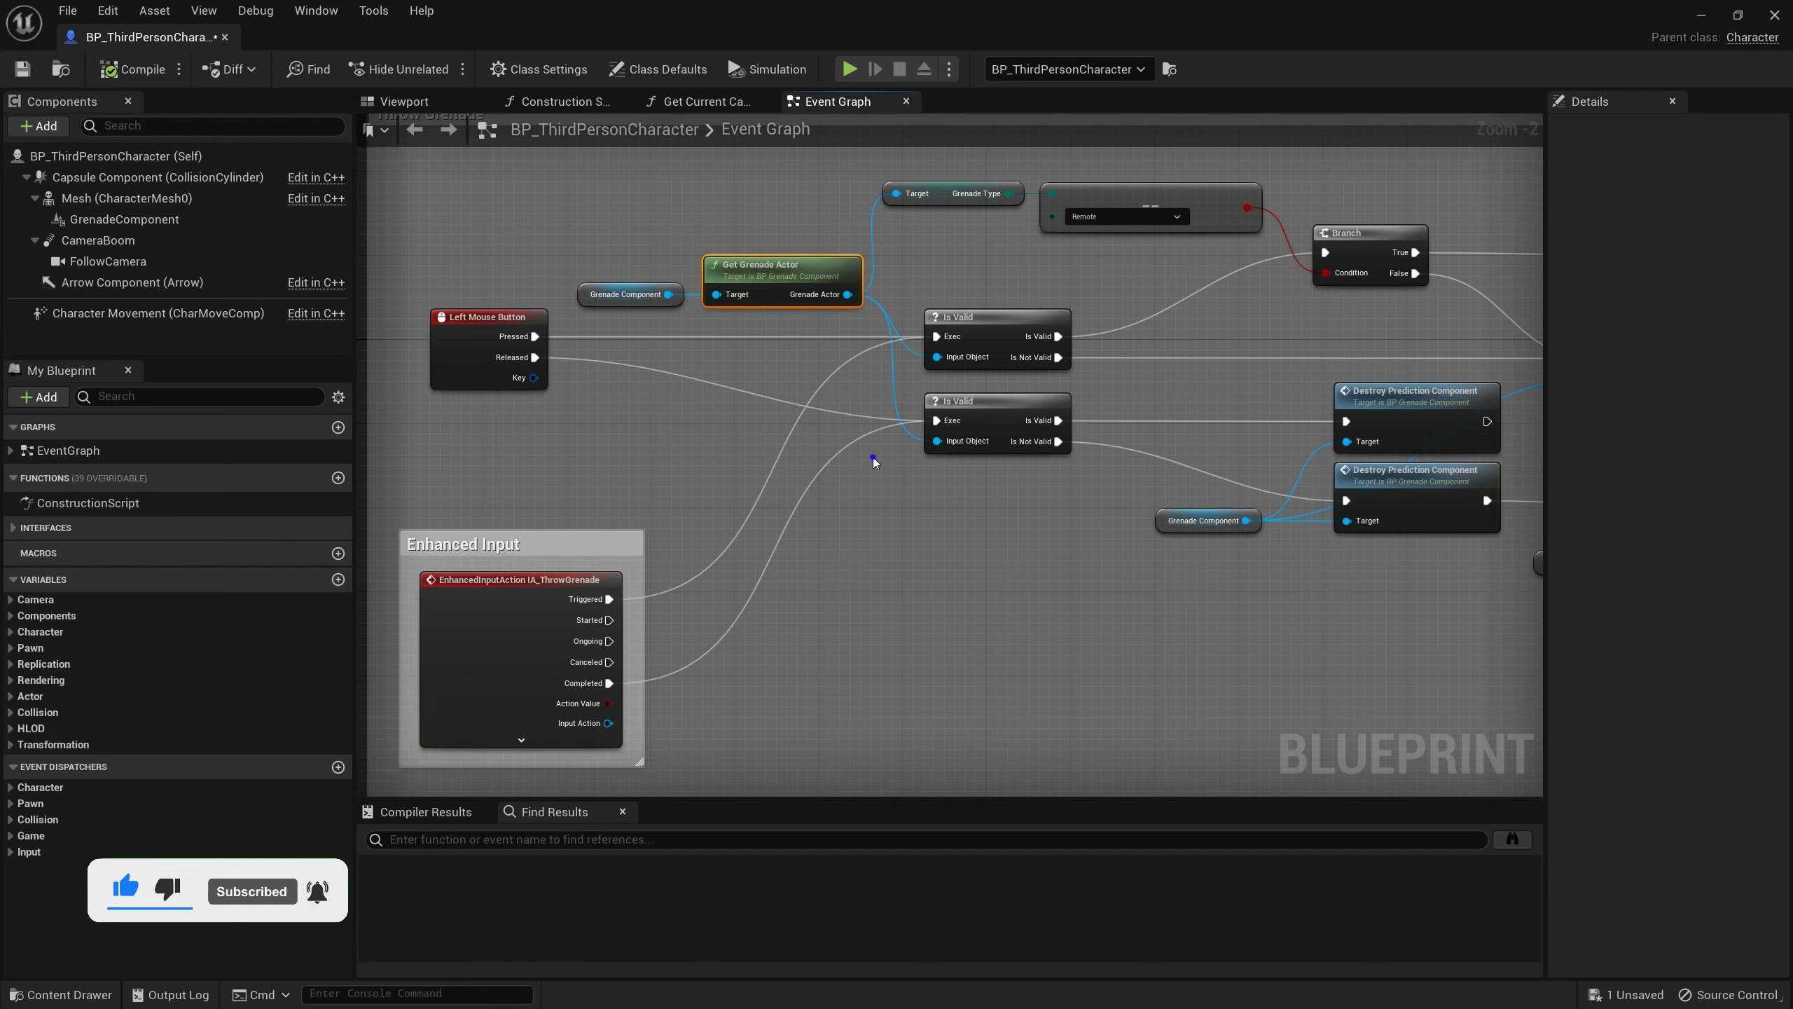
pyautogui.moveTo(874, 459); pyautogui.dragTo(694, 587, button='right')
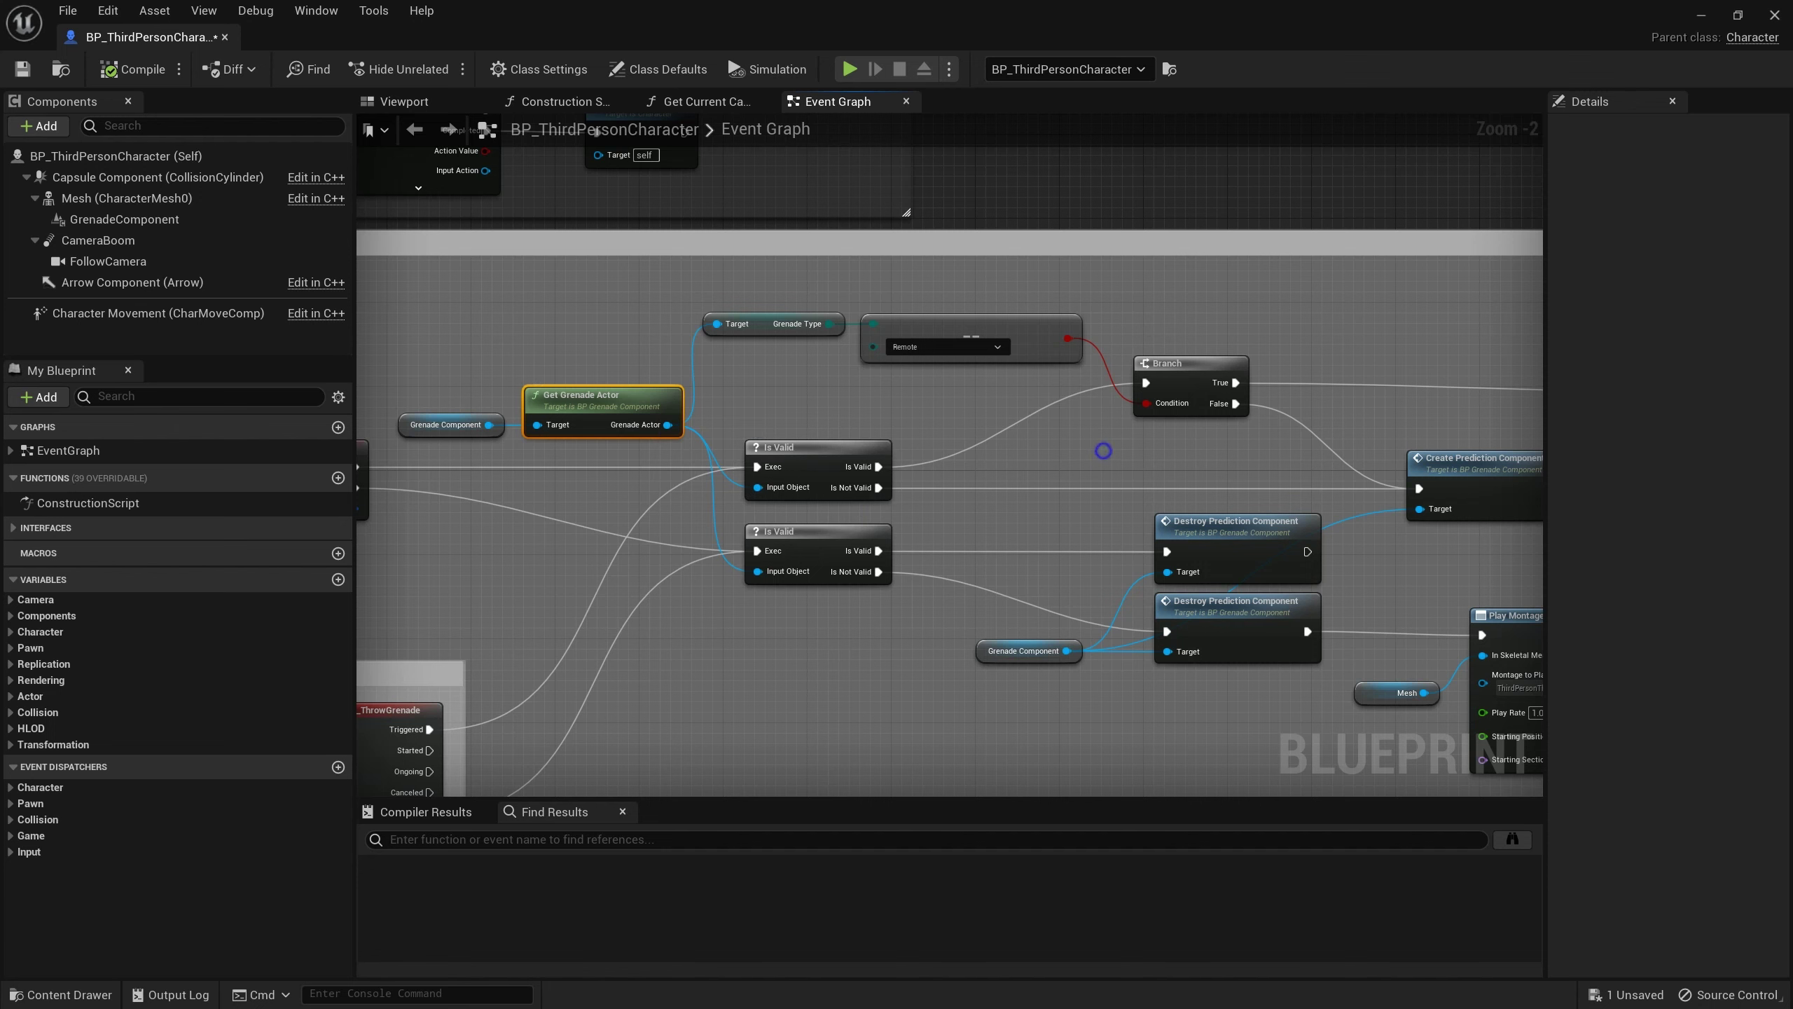
pyautogui.moveTo(1101, 449); pyautogui.dragTo(854, 457, button='right')
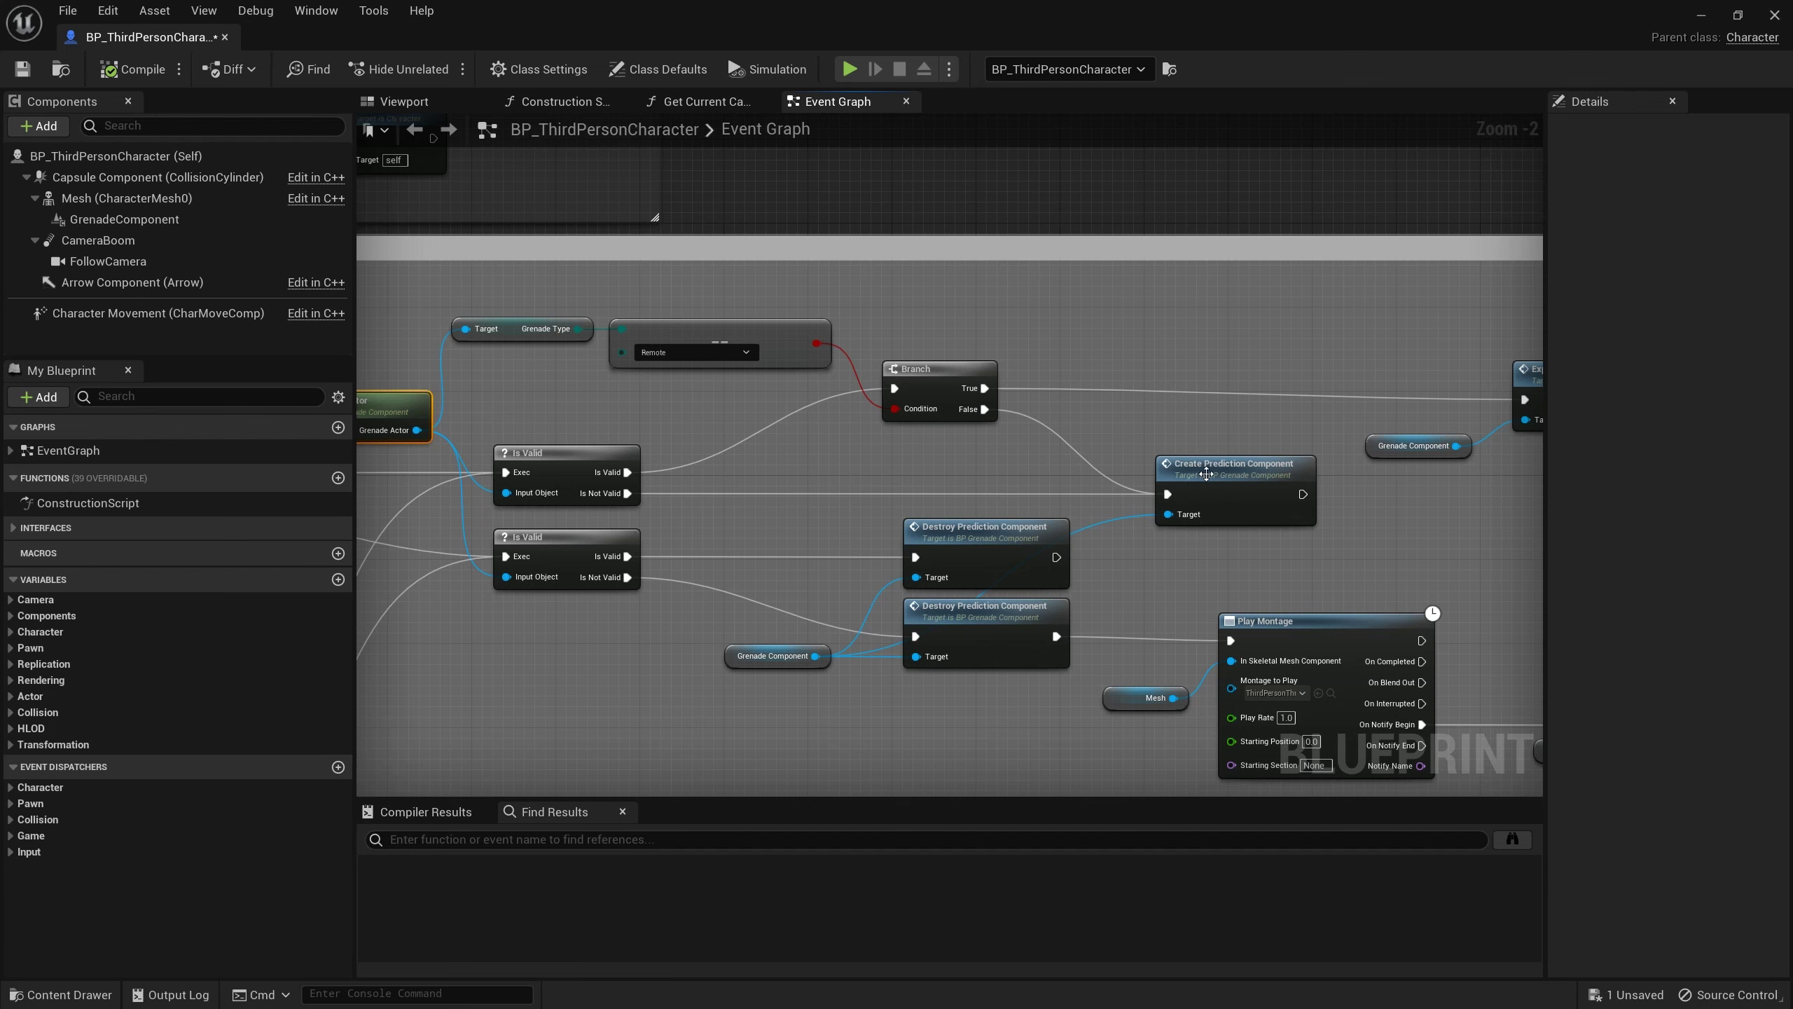
pyautogui.moveTo(775, 452); pyautogui.dragTo(1004, 462, button='right')
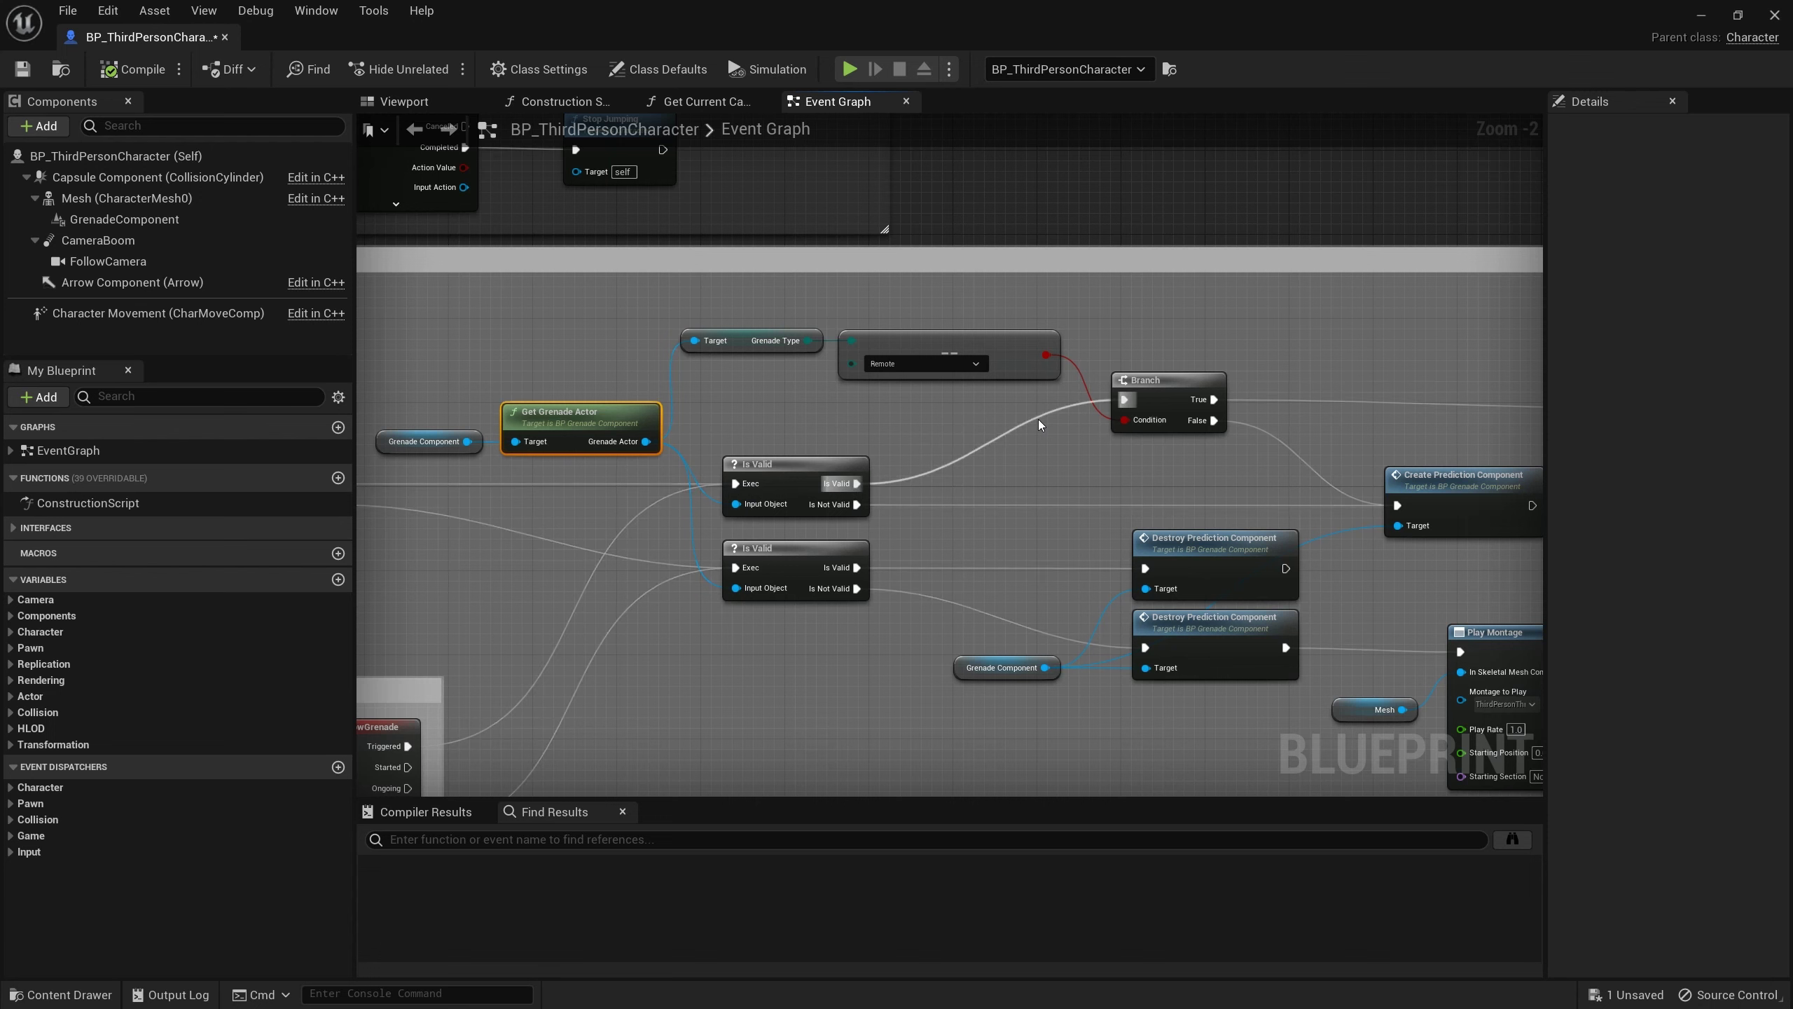
pyautogui.moveTo(1238, 467)
pyautogui.mouseDown(button='right')
pyautogui.moveTo(664, 502)
pyautogui.moveTo(1412, 519)
pyautogui.moveTo(576, 545)
pyautogui.mouseUp(button='right')
pyautogui.click(1233, 499)
pyautogui.moveTo(1332, 610); pyautogui.dragTo(645, 601, button='right')
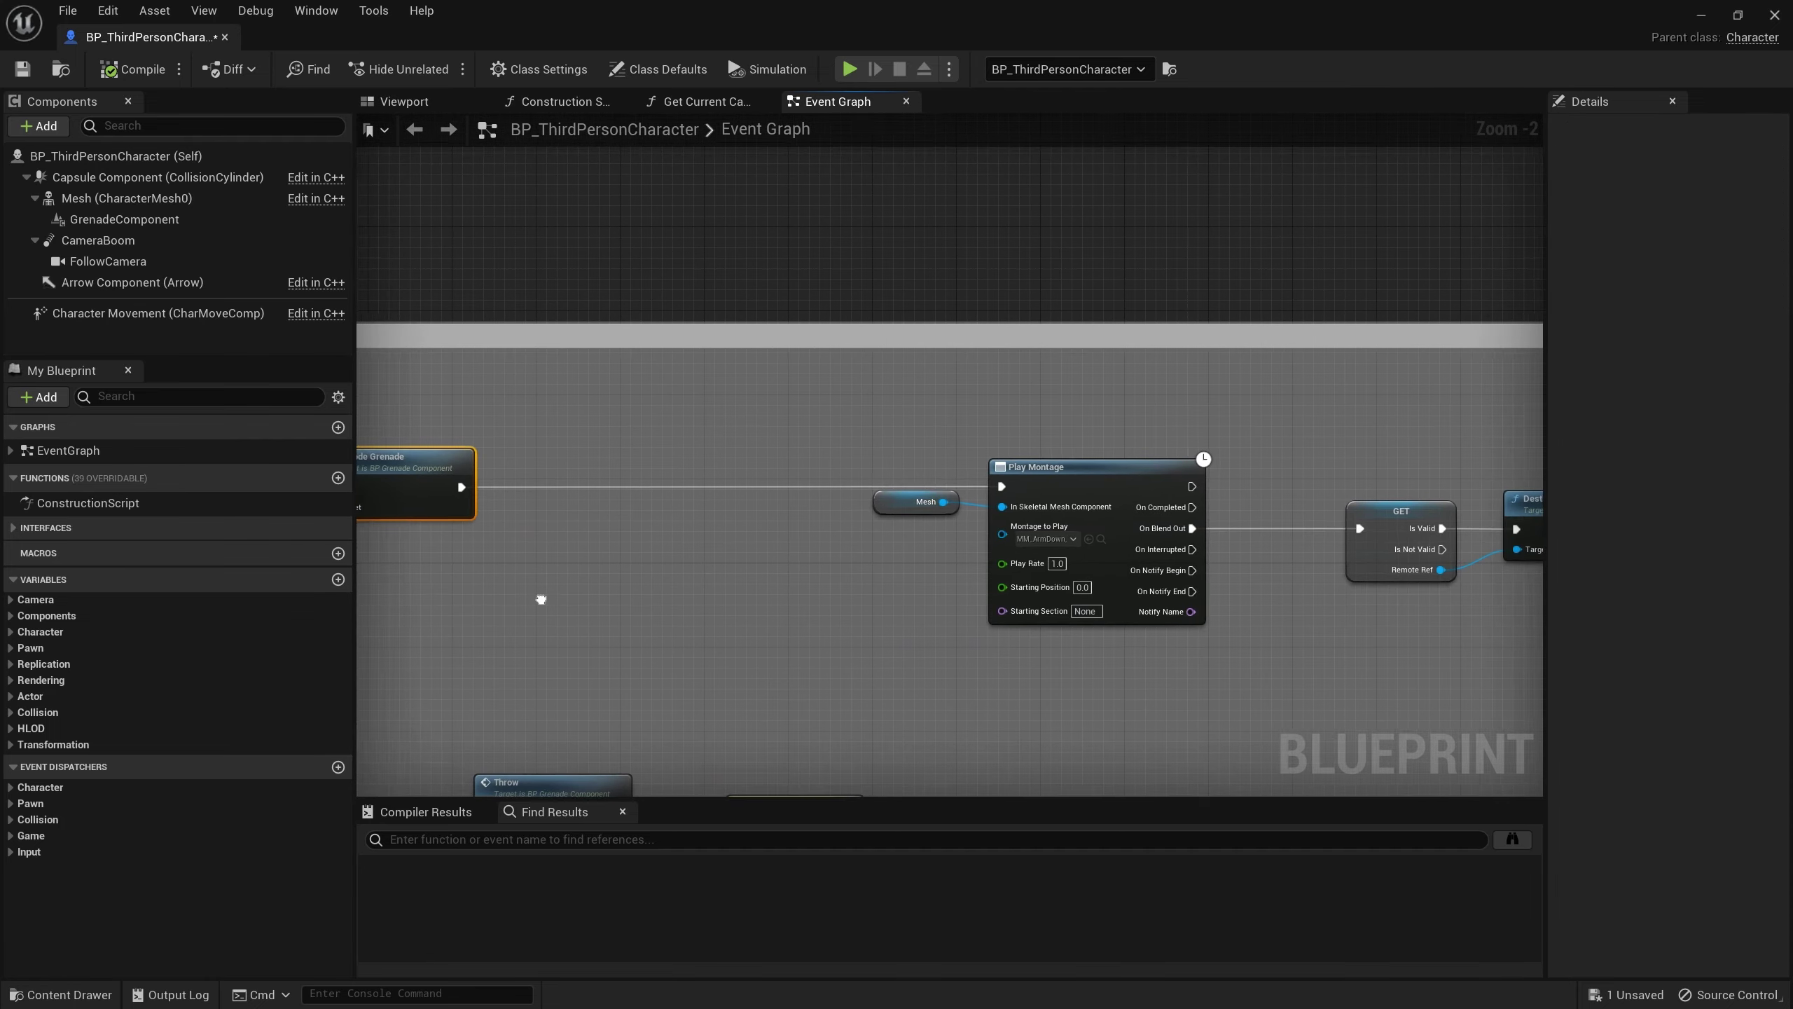
pyautogui.moveTo(1370, 477); pyautogui.dragTo(1051, 471, button='right')
pyautogui.moveTo(589, 678)
pyautogui.mouseDown(button='right')
pyautogui.moveTo(1176, 477)
pyautogui.moveTo(790, 506)
pyautogui.moveTo(1101, 321)
pyautogui.moveTo(1359, 482)
pyautogui.moveTo(1201, 561)
pyautogui.moveTo(1238, 565)
pyautogui.mouseUp(button='right')
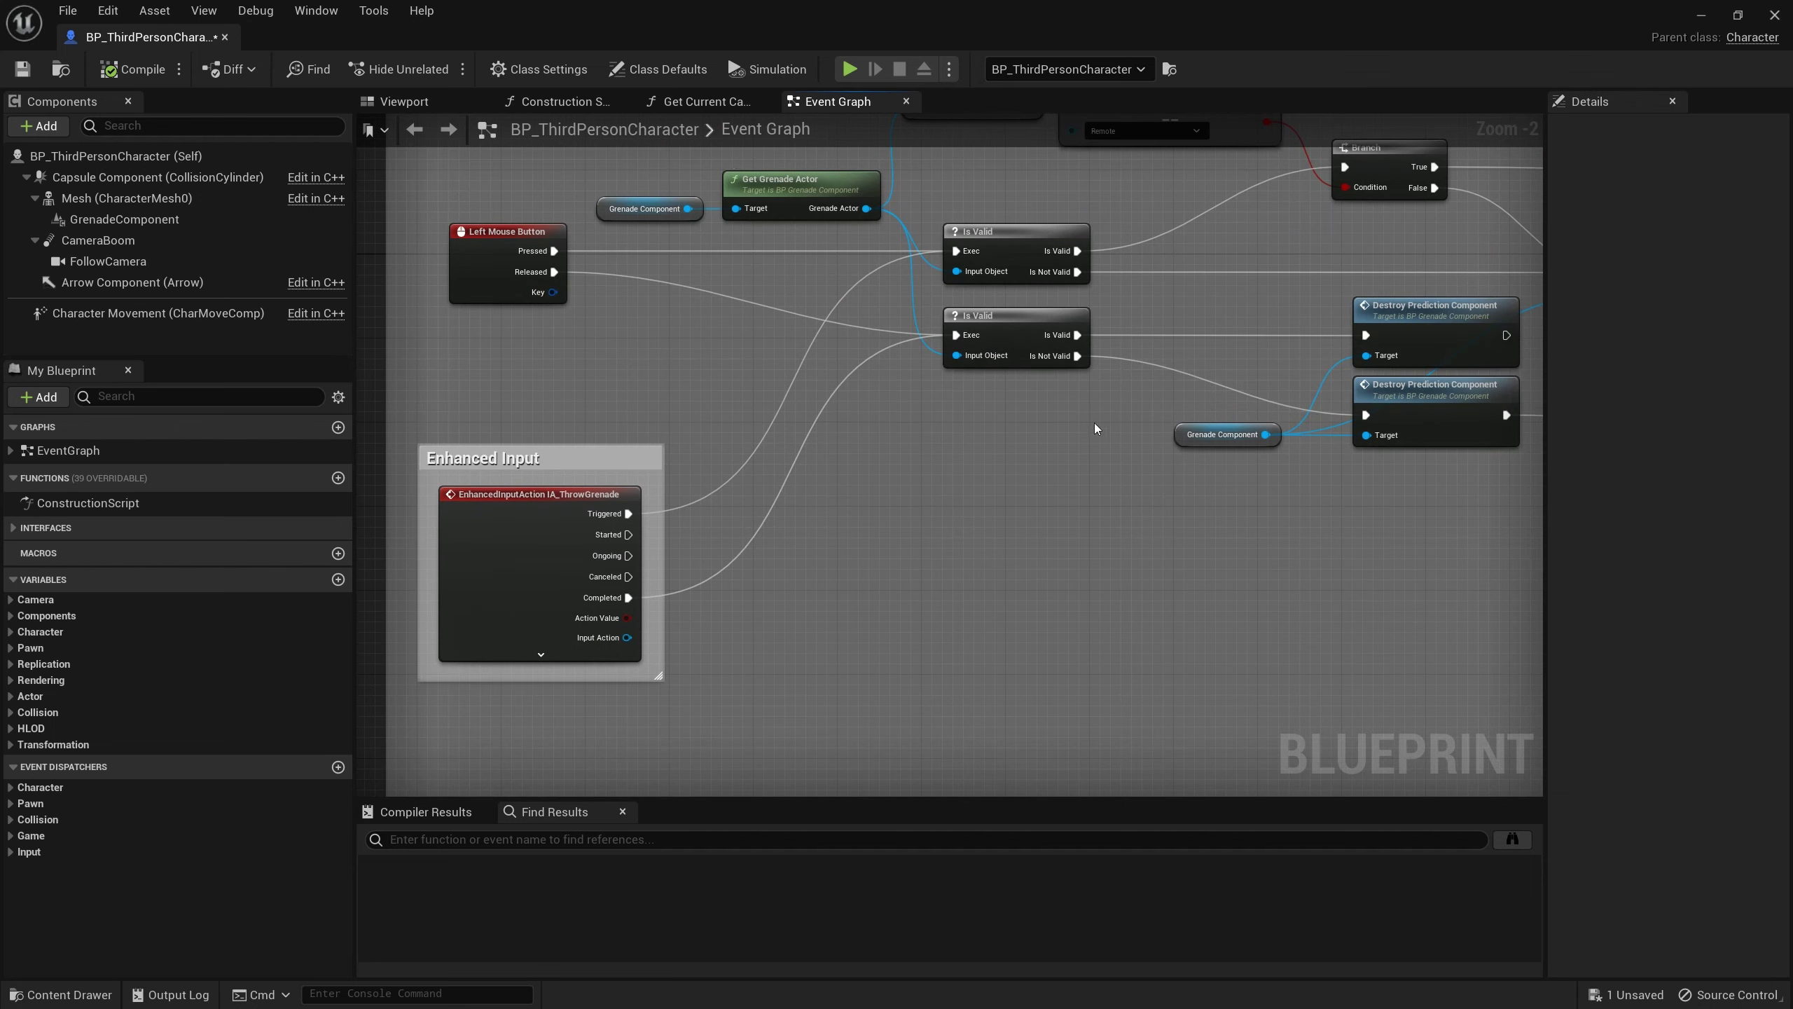
# Review the Play Montage, Add Skeletal Mesh Component and Attach Component nodes, then zoom out
pyautogui.moveTo(1098, 426); pyautogui.dragTo(705, 483, button='right')
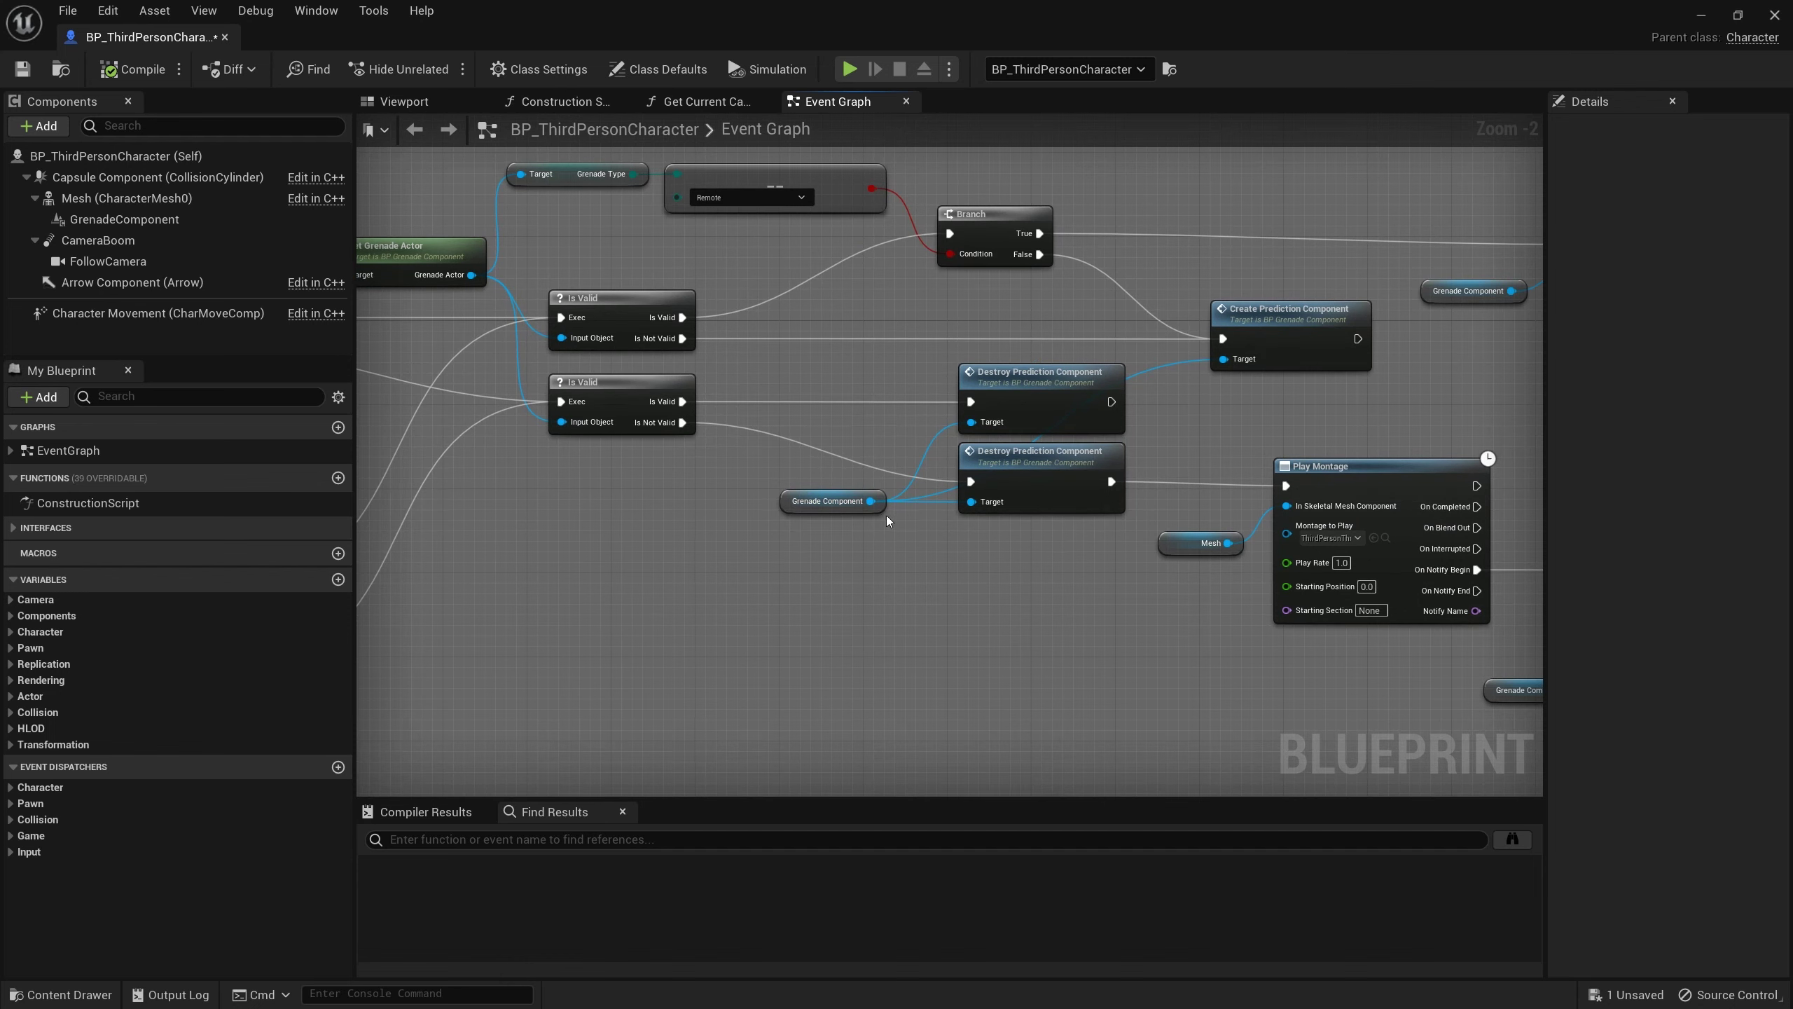
pyautogui.moveTo(1268, 697); pyautogui.dragTo(602, 641, button='right')
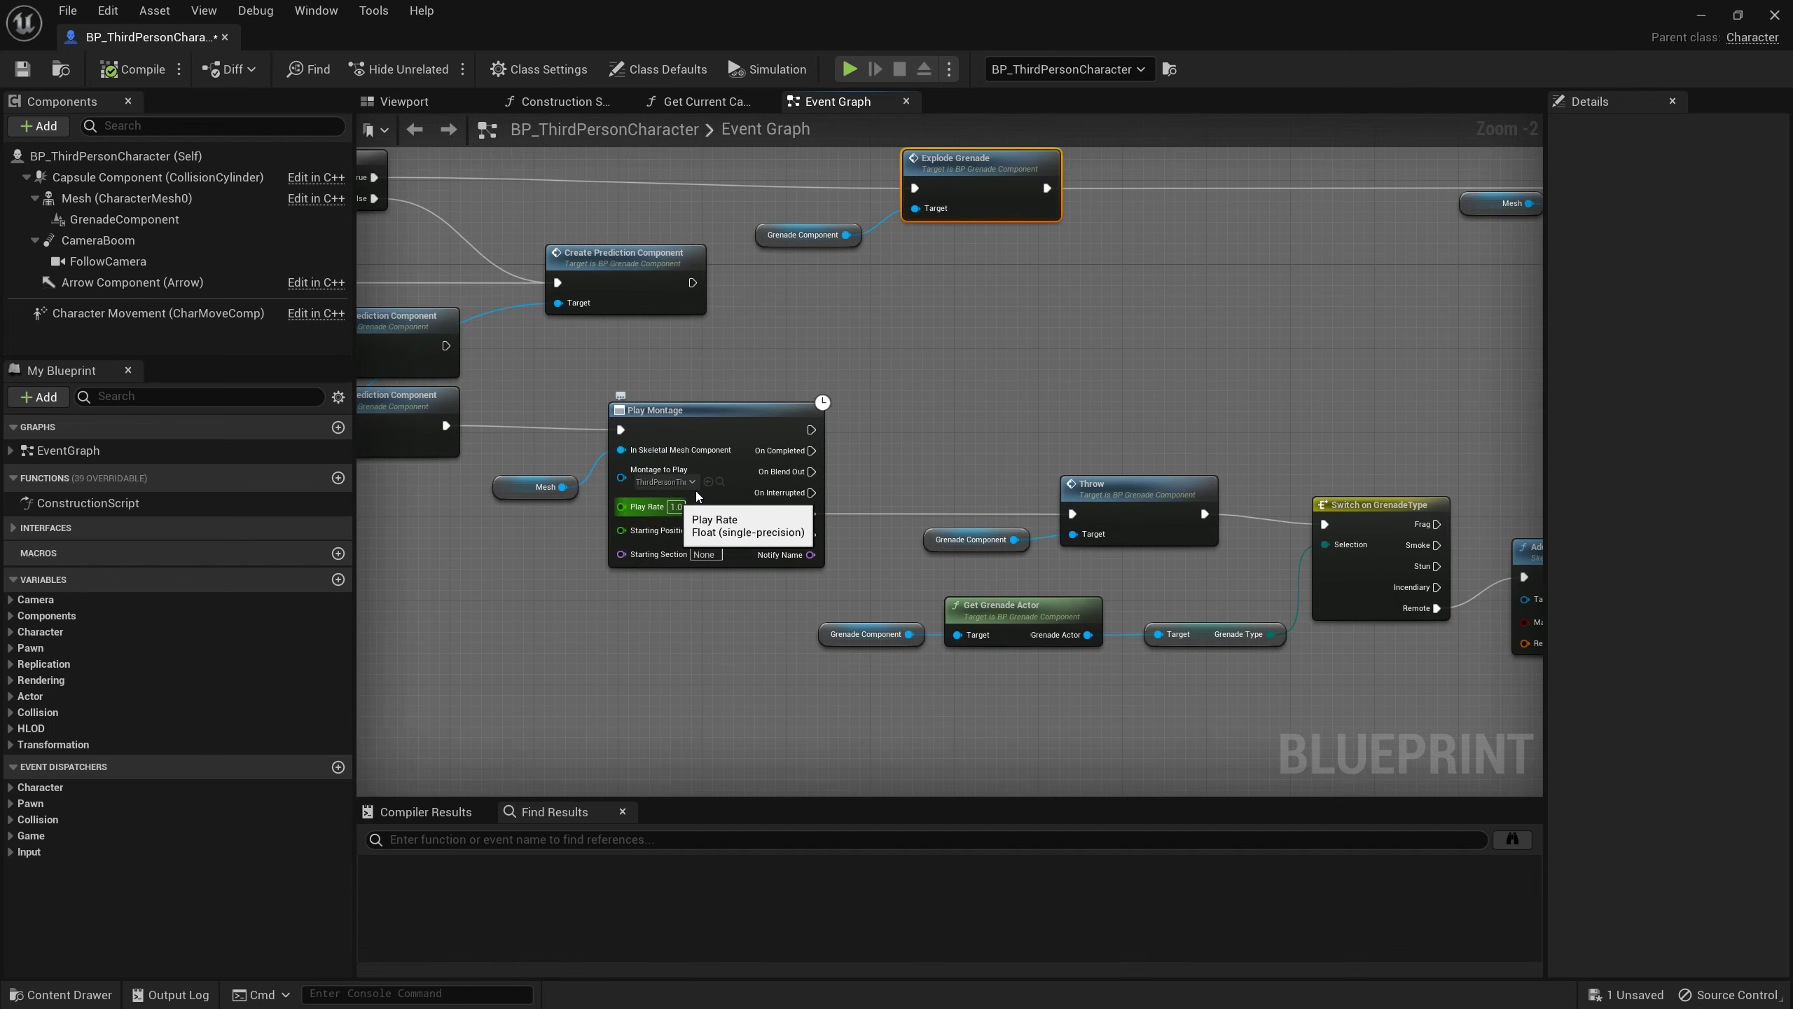
pyautogui.moveTo(1101, 450)
pyautogui.mouseDown(button='right')
pyautogui.moveTo(973, 401)
pyautogui.moveTo(744, 384)
pyautogui.mouseUp(button='right')
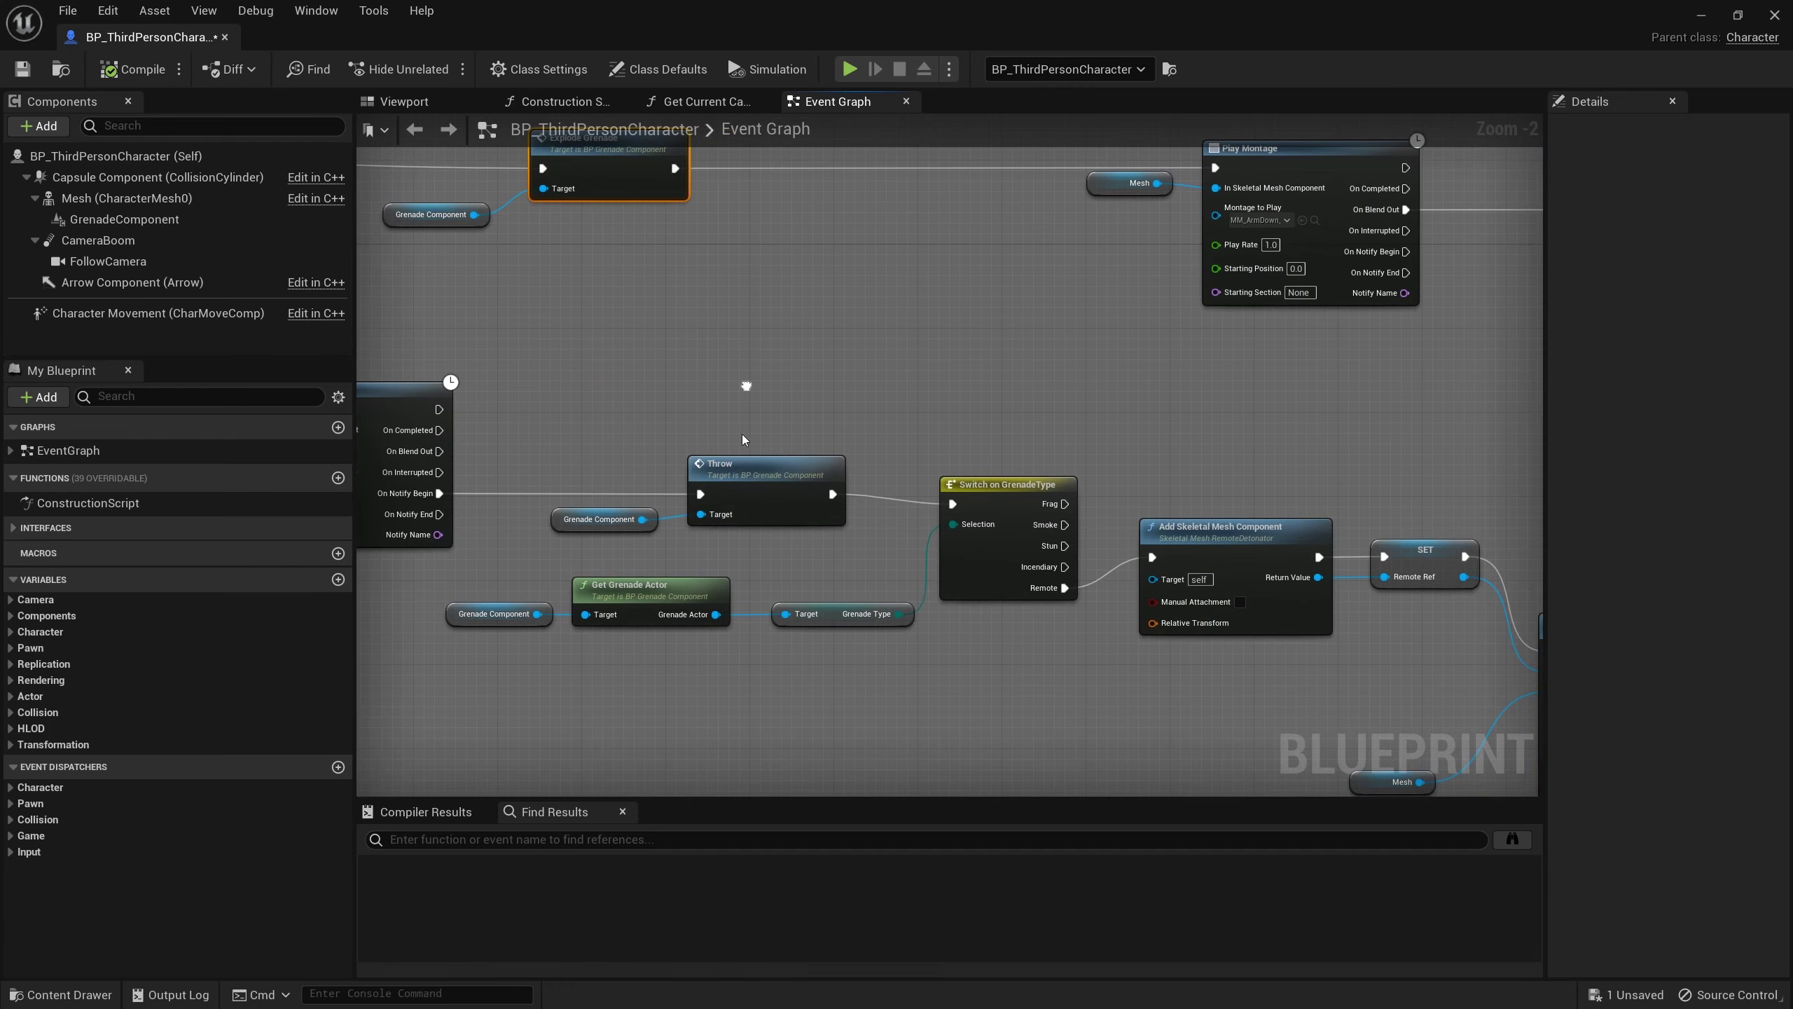
pyautogui.moveTo(1031, 680); pyautogui.dragTo(1010, 627, button='right')
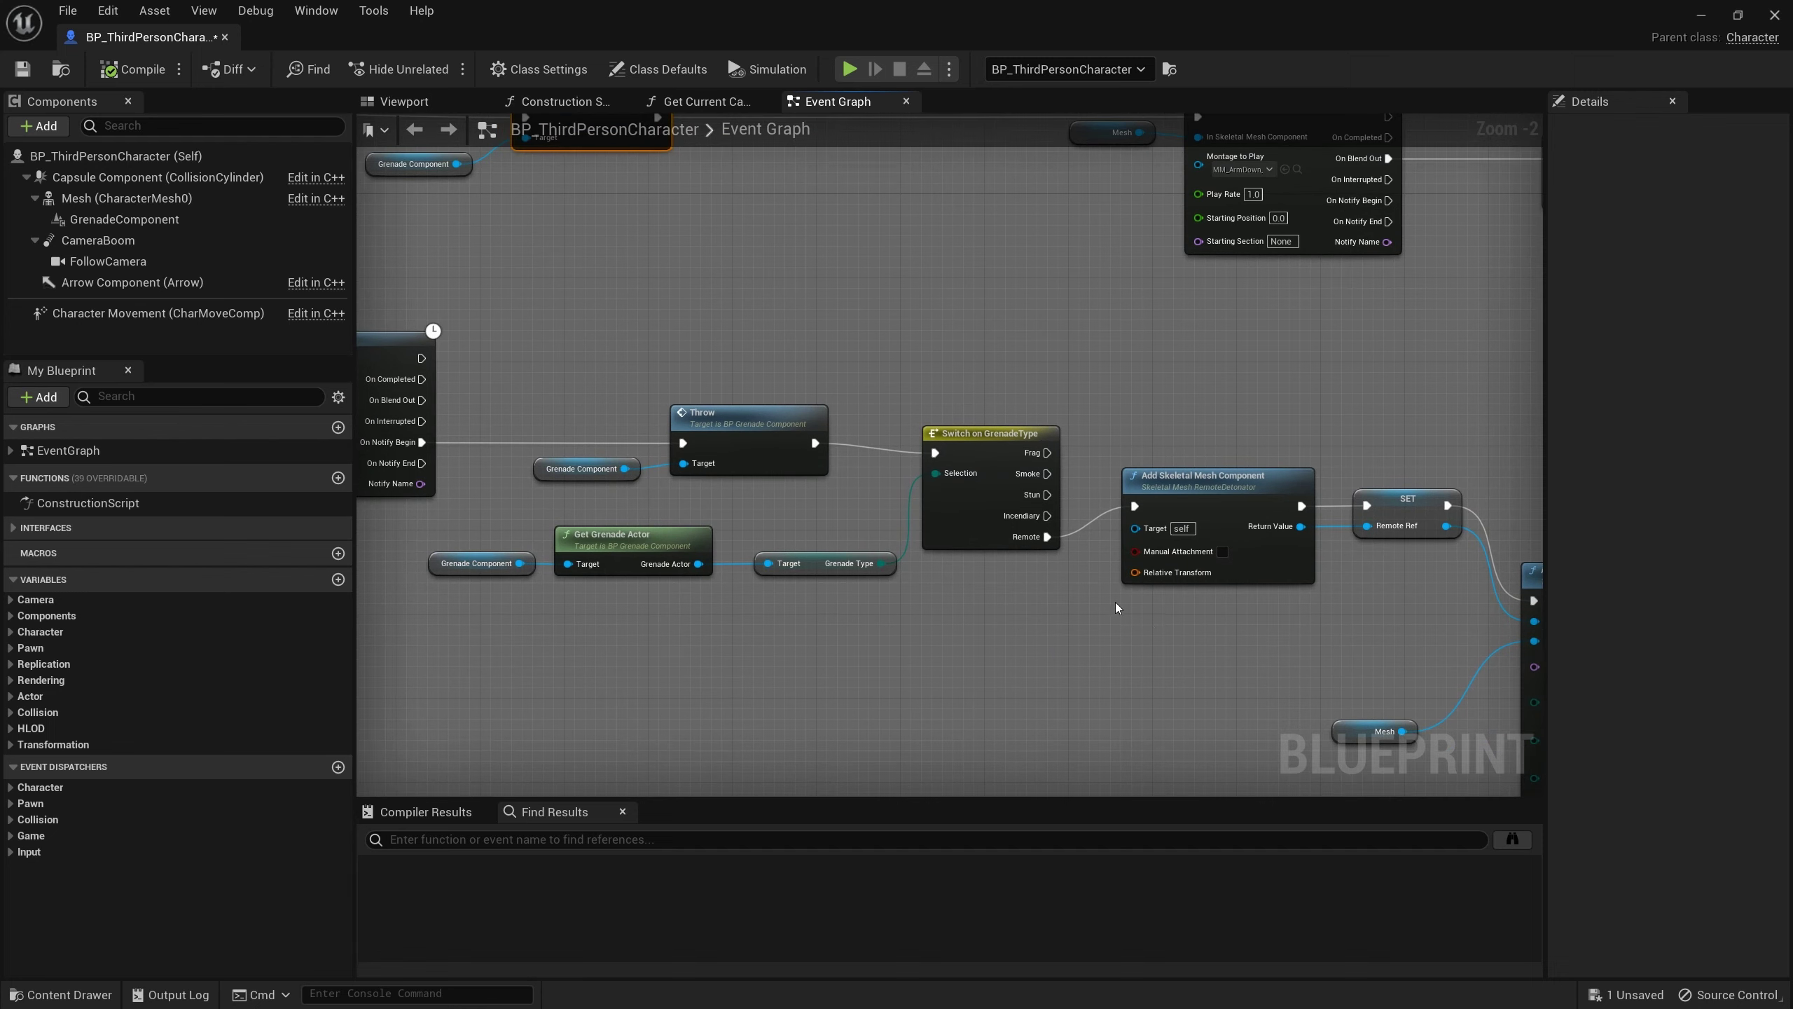
pyautogui.moveTo(1168, 646); pyautogui.dragTo(613, 437, button='right')
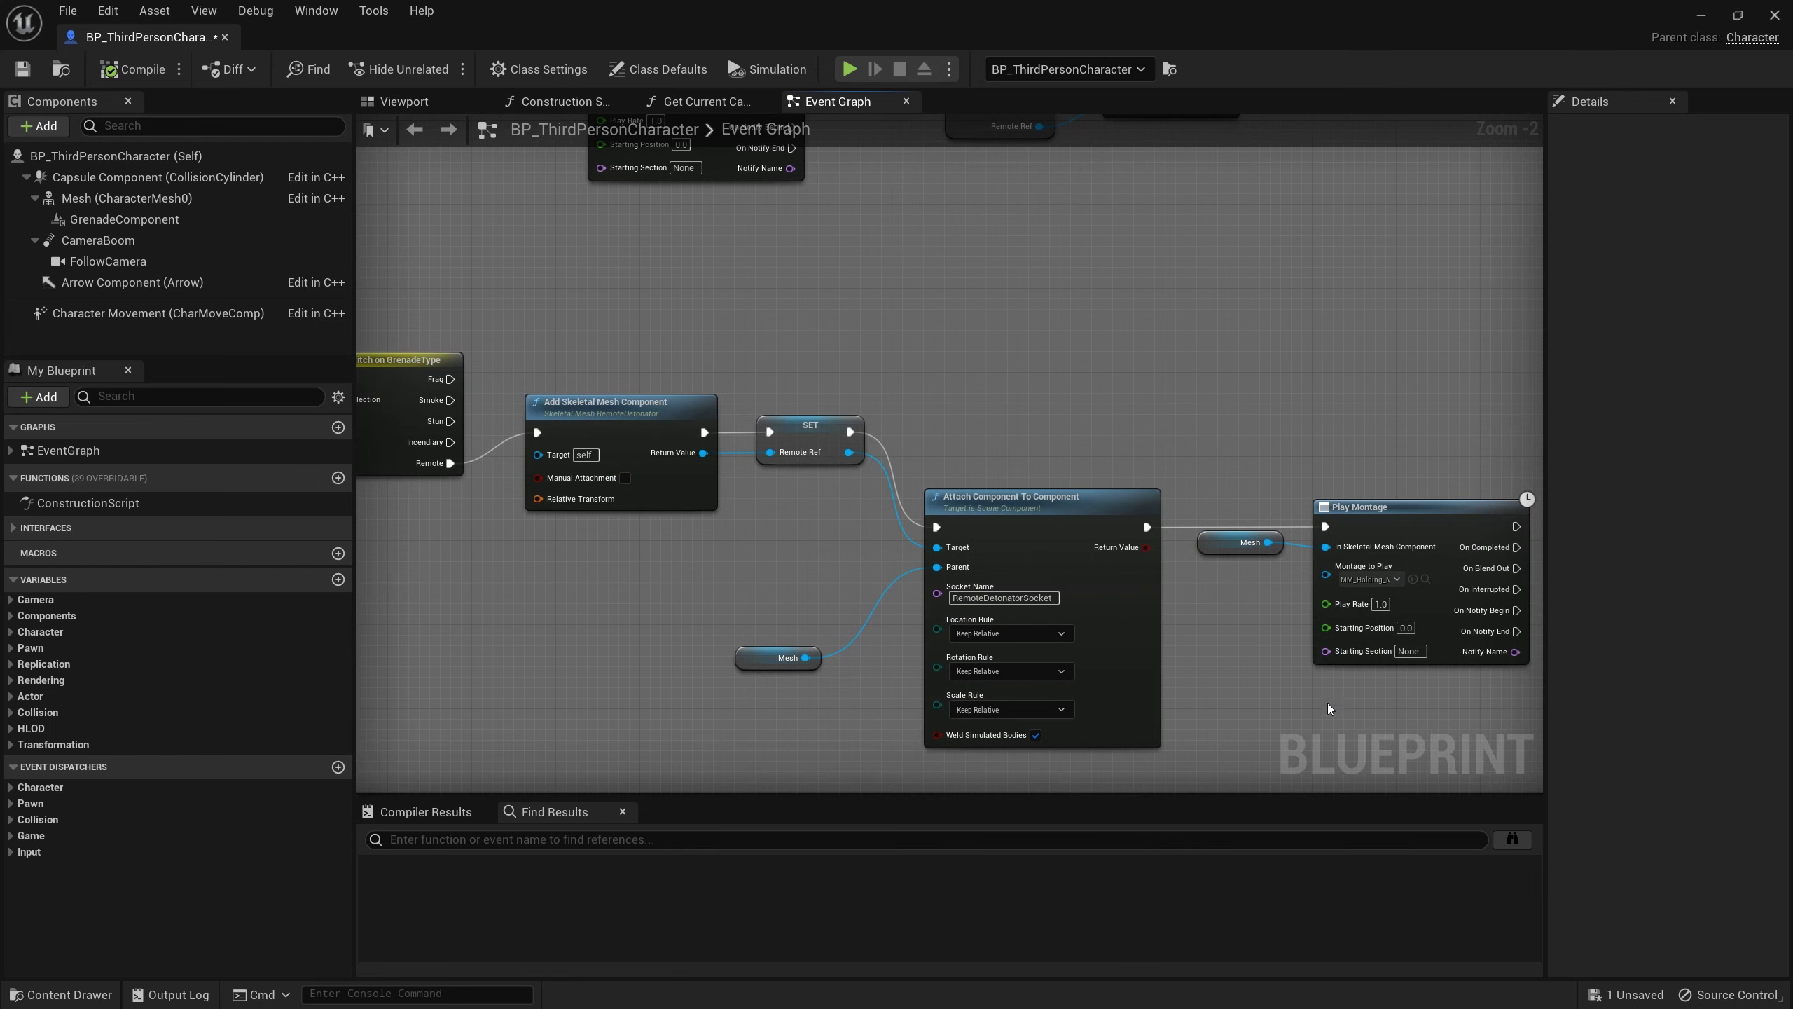
pyautogui.moveTo(1341, 704); pyautogui.dragTo(1254, 650, button='right')
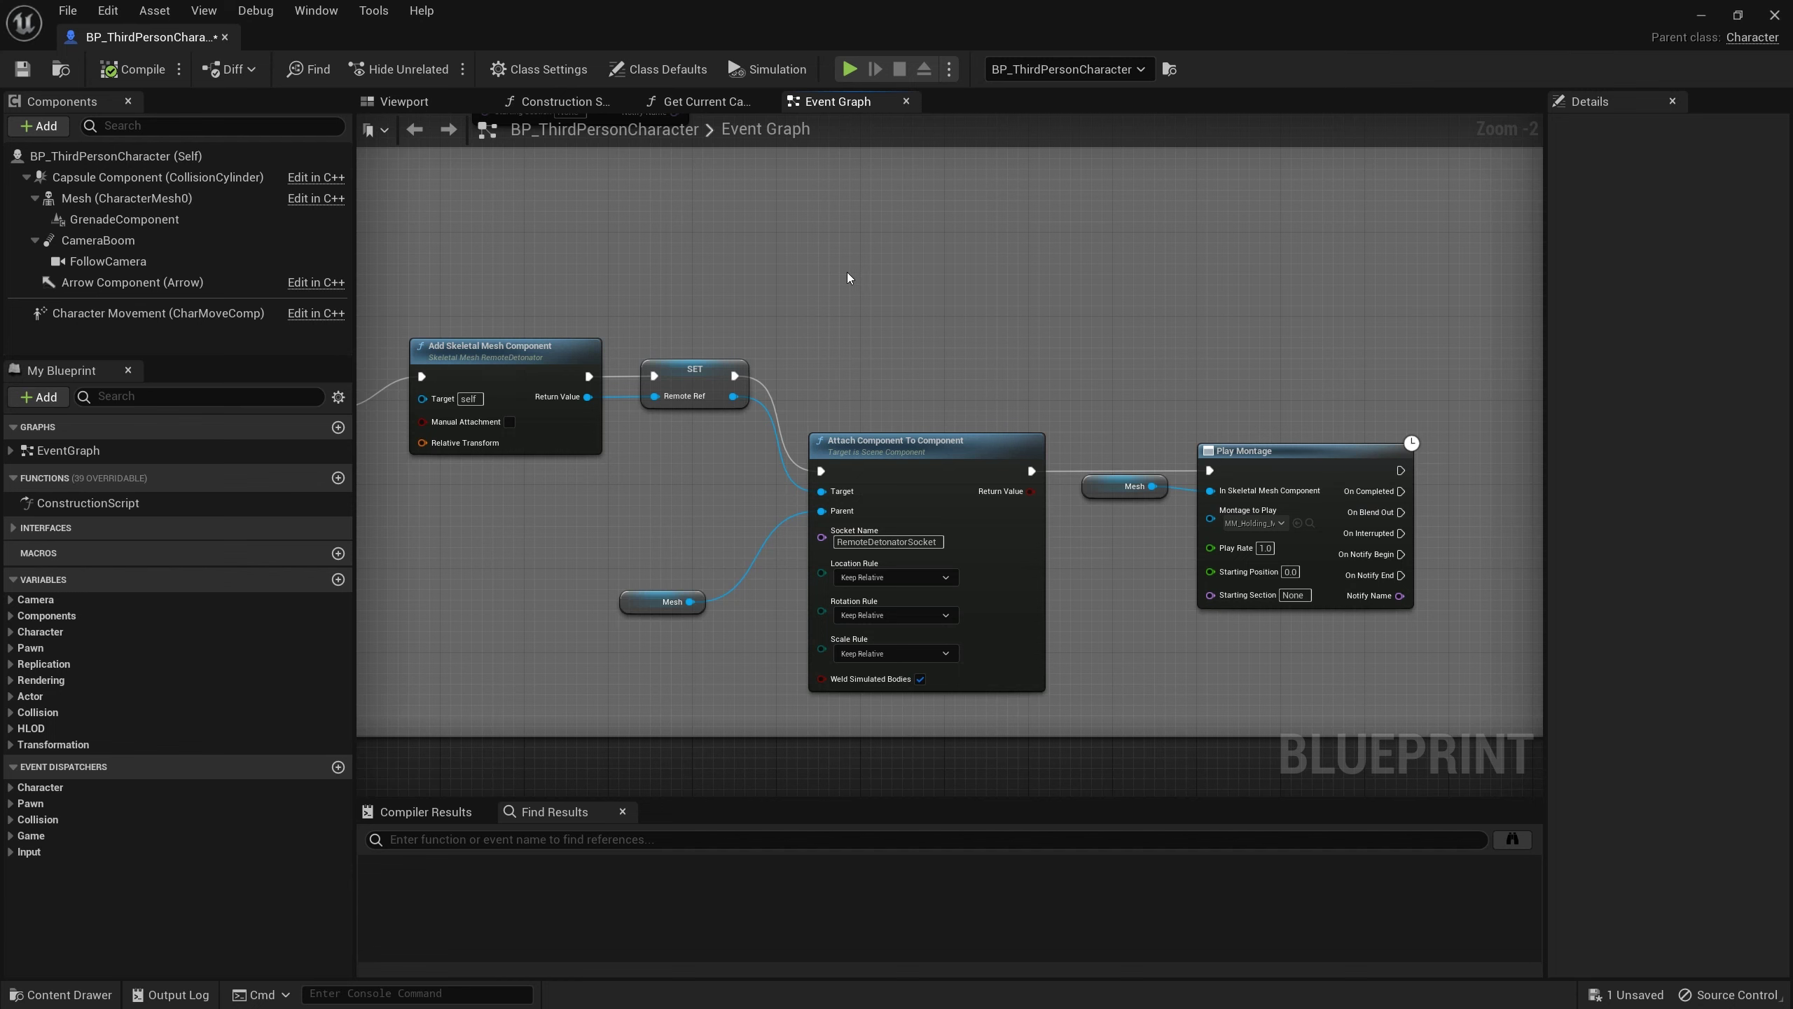
pyautogui.moveTo(815, 252); pyautogui.dragTo(1242, 389, button='right')
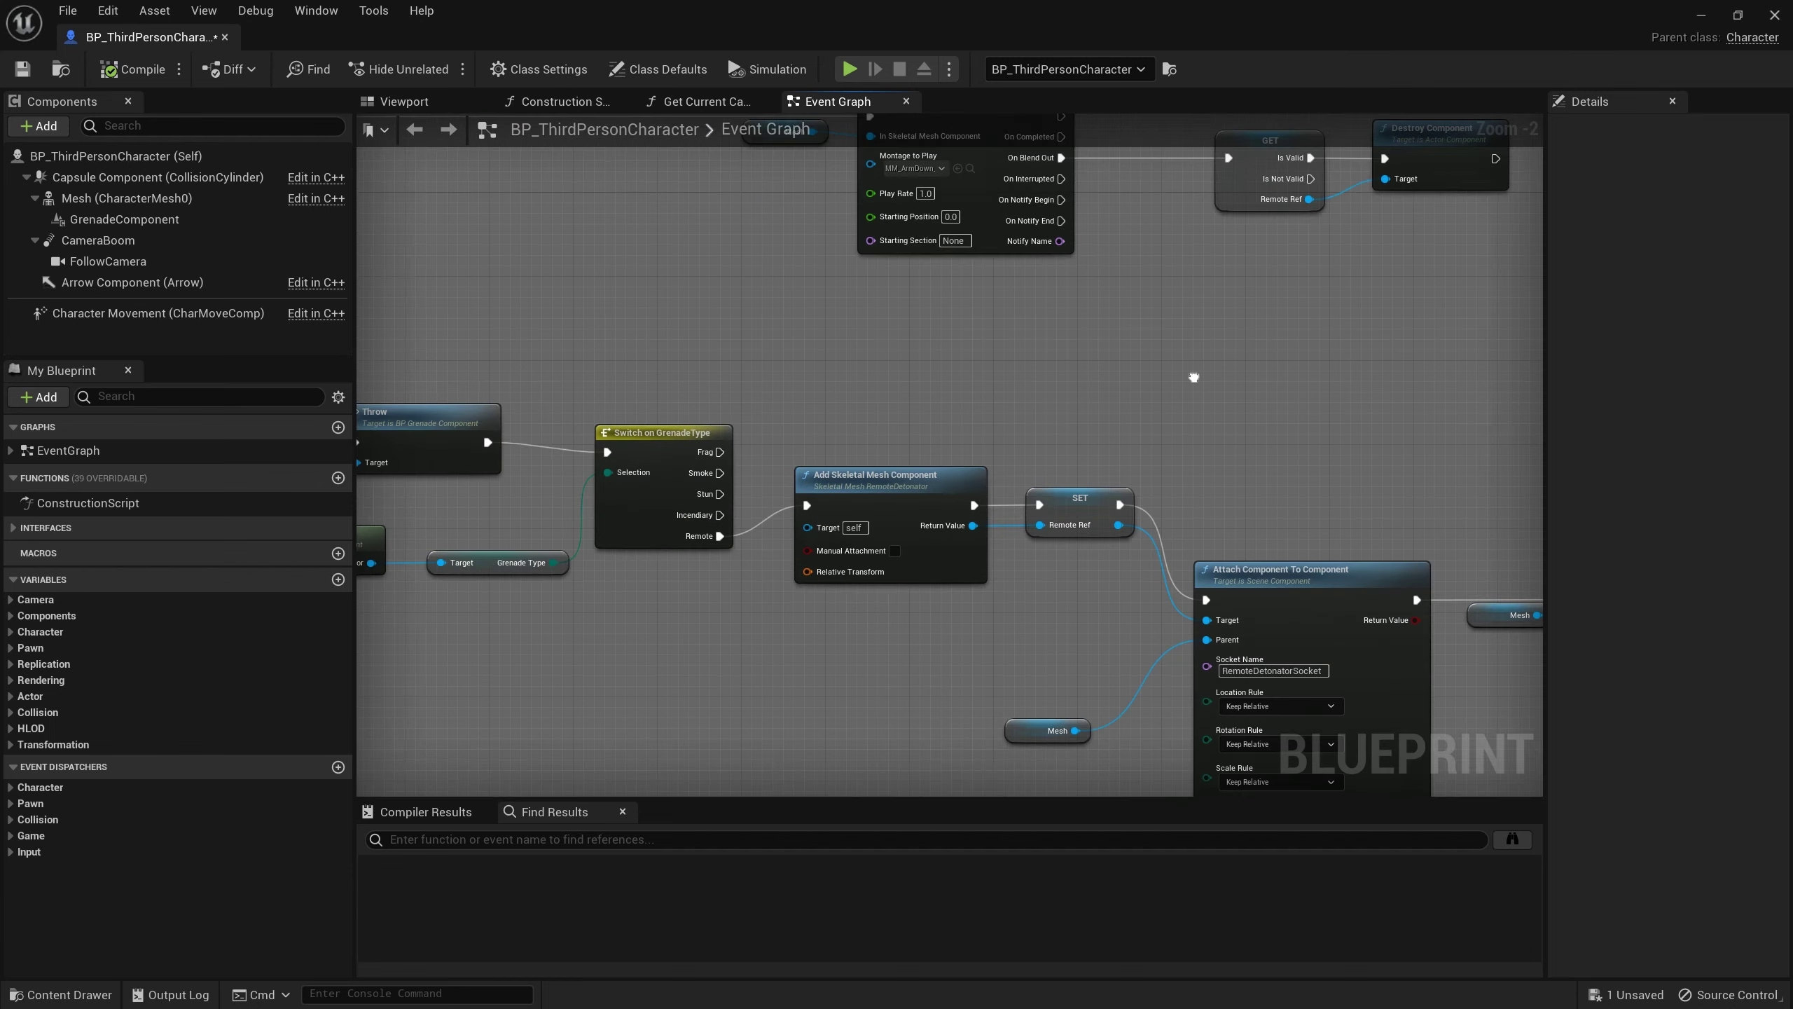
pyautogui.scroll(-2, 1311, 377)
pyautogui.scroll(-1, 1079, 357)
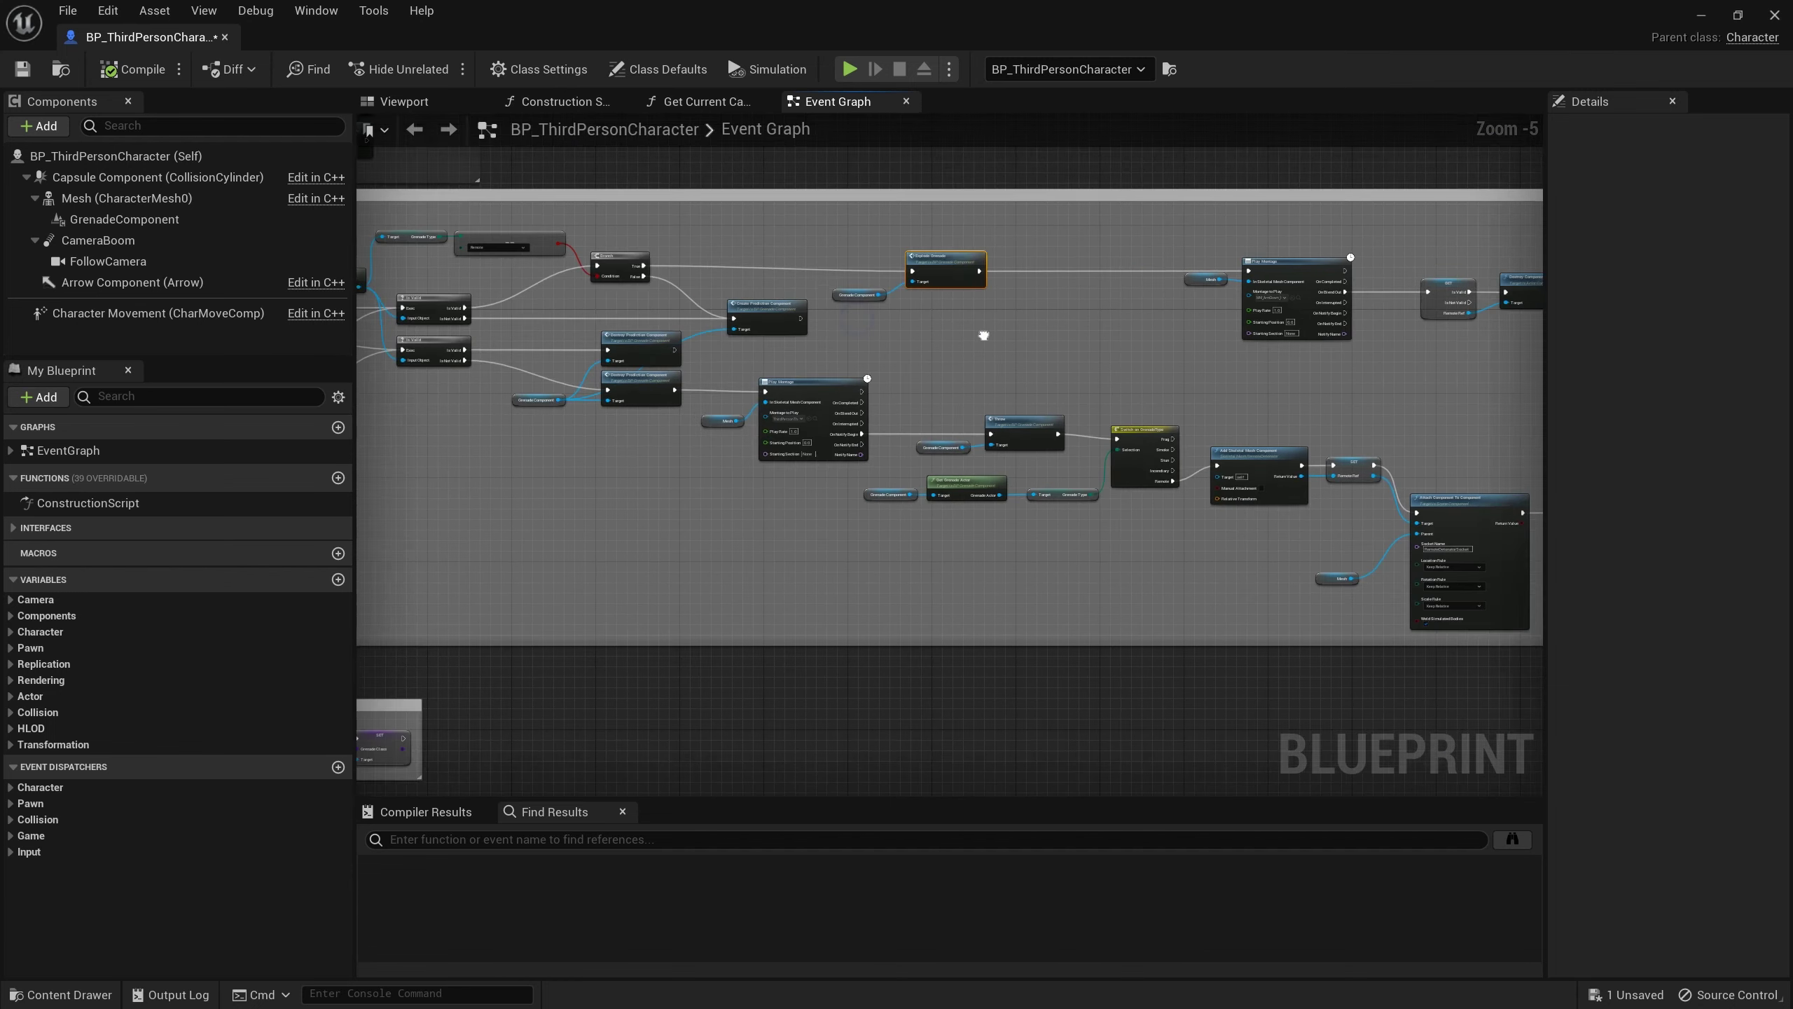
pyautogui.moveTo(1032, 341); pyautogui.dragTo(1257, 371, button='right')
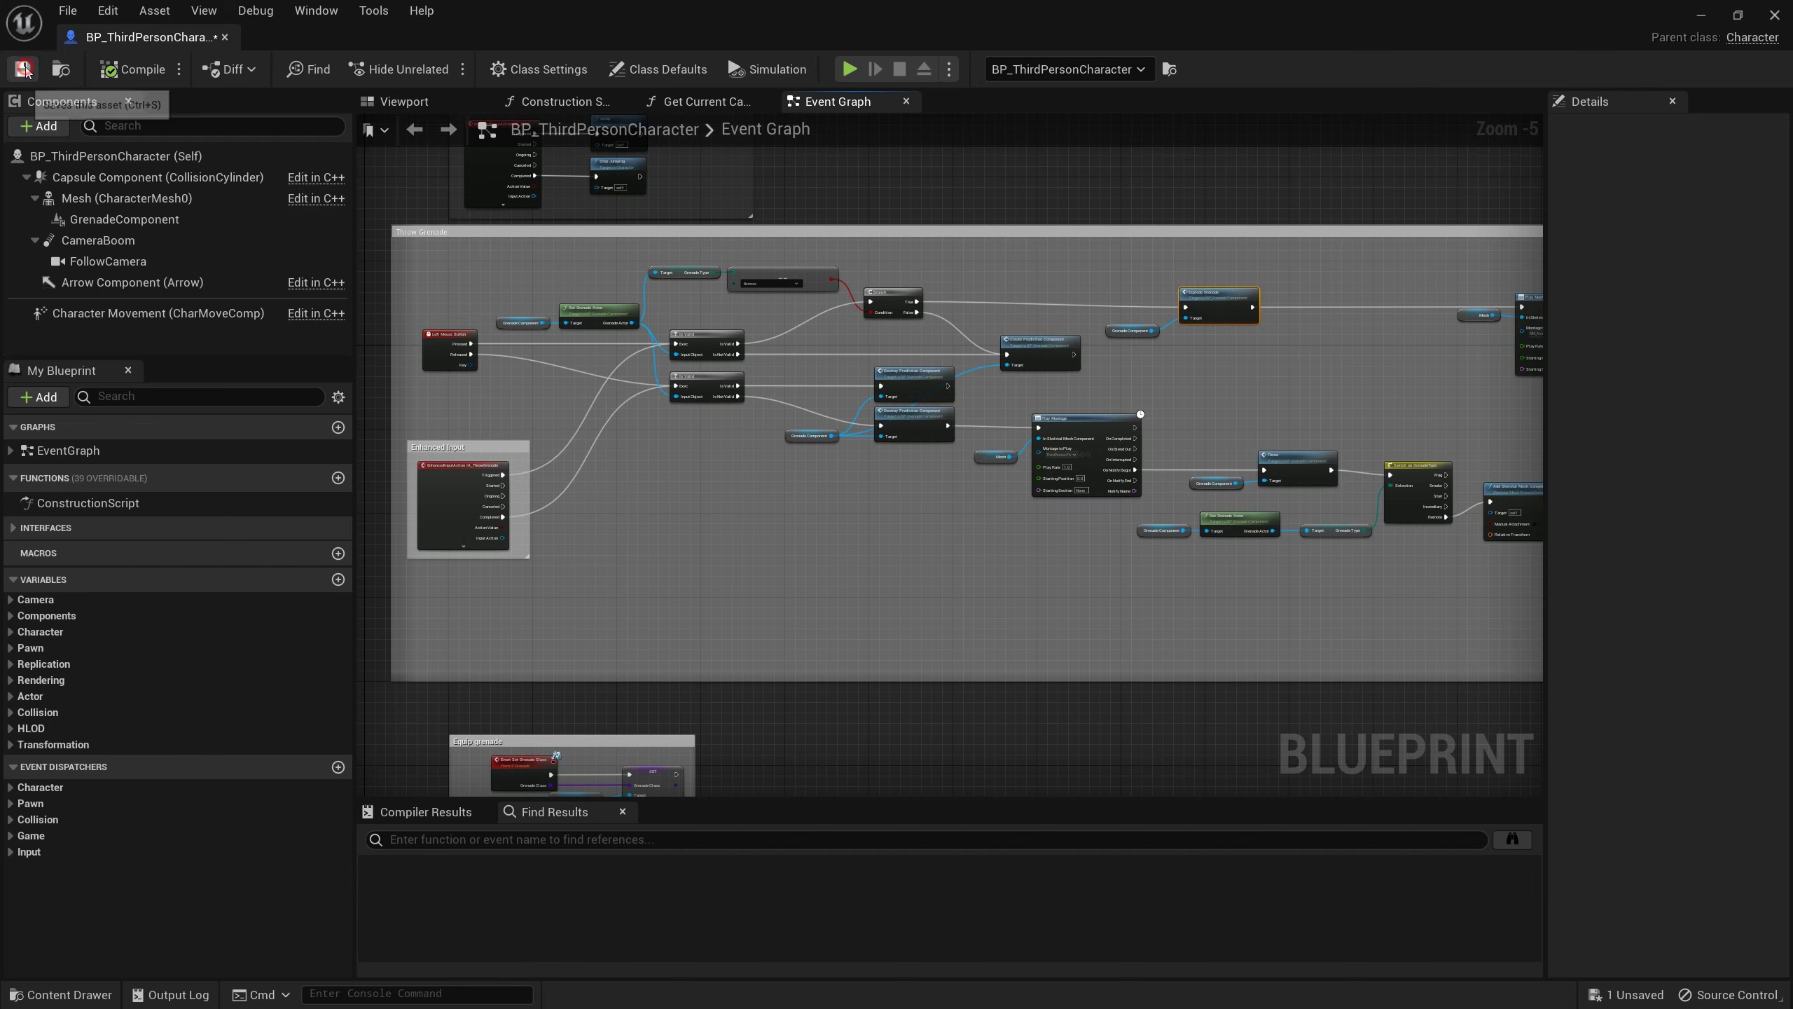
# Close BP_ThirdPersonCharacter, play ShowcaseMap and run the character forward down the corridor
pyautogui.click(1774, 17)
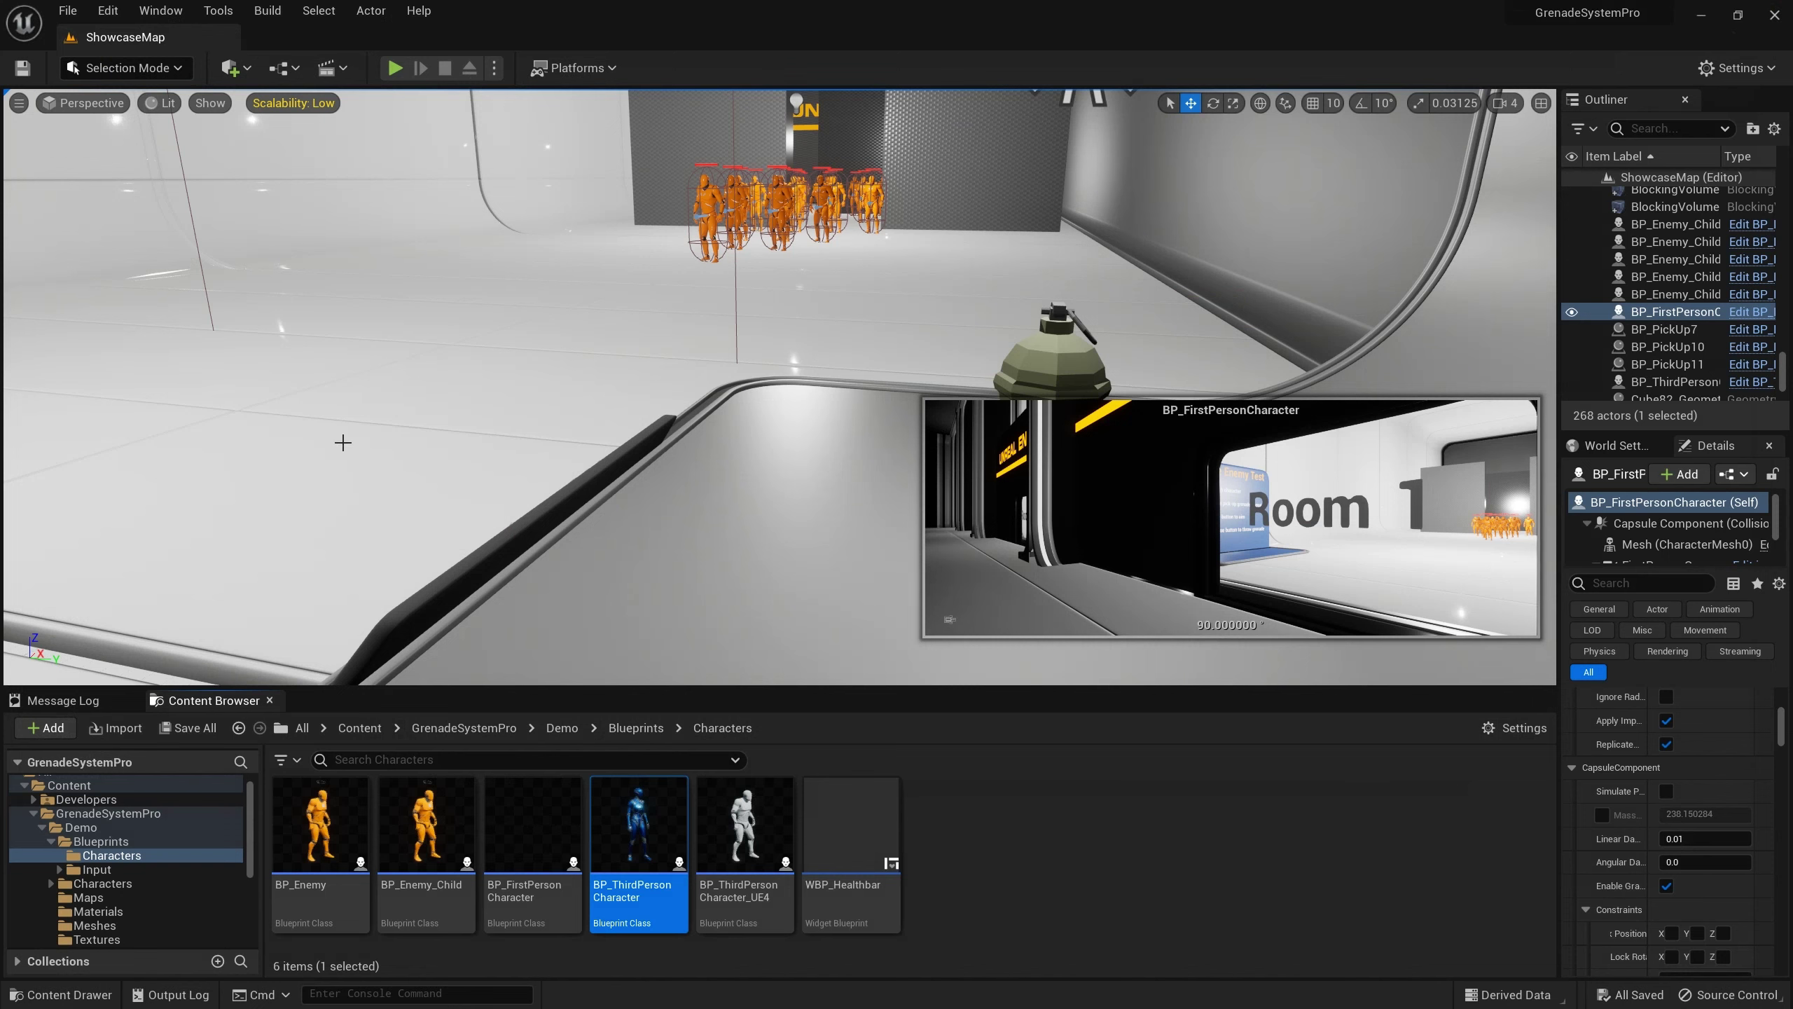
pyautogui.click(396, 68)
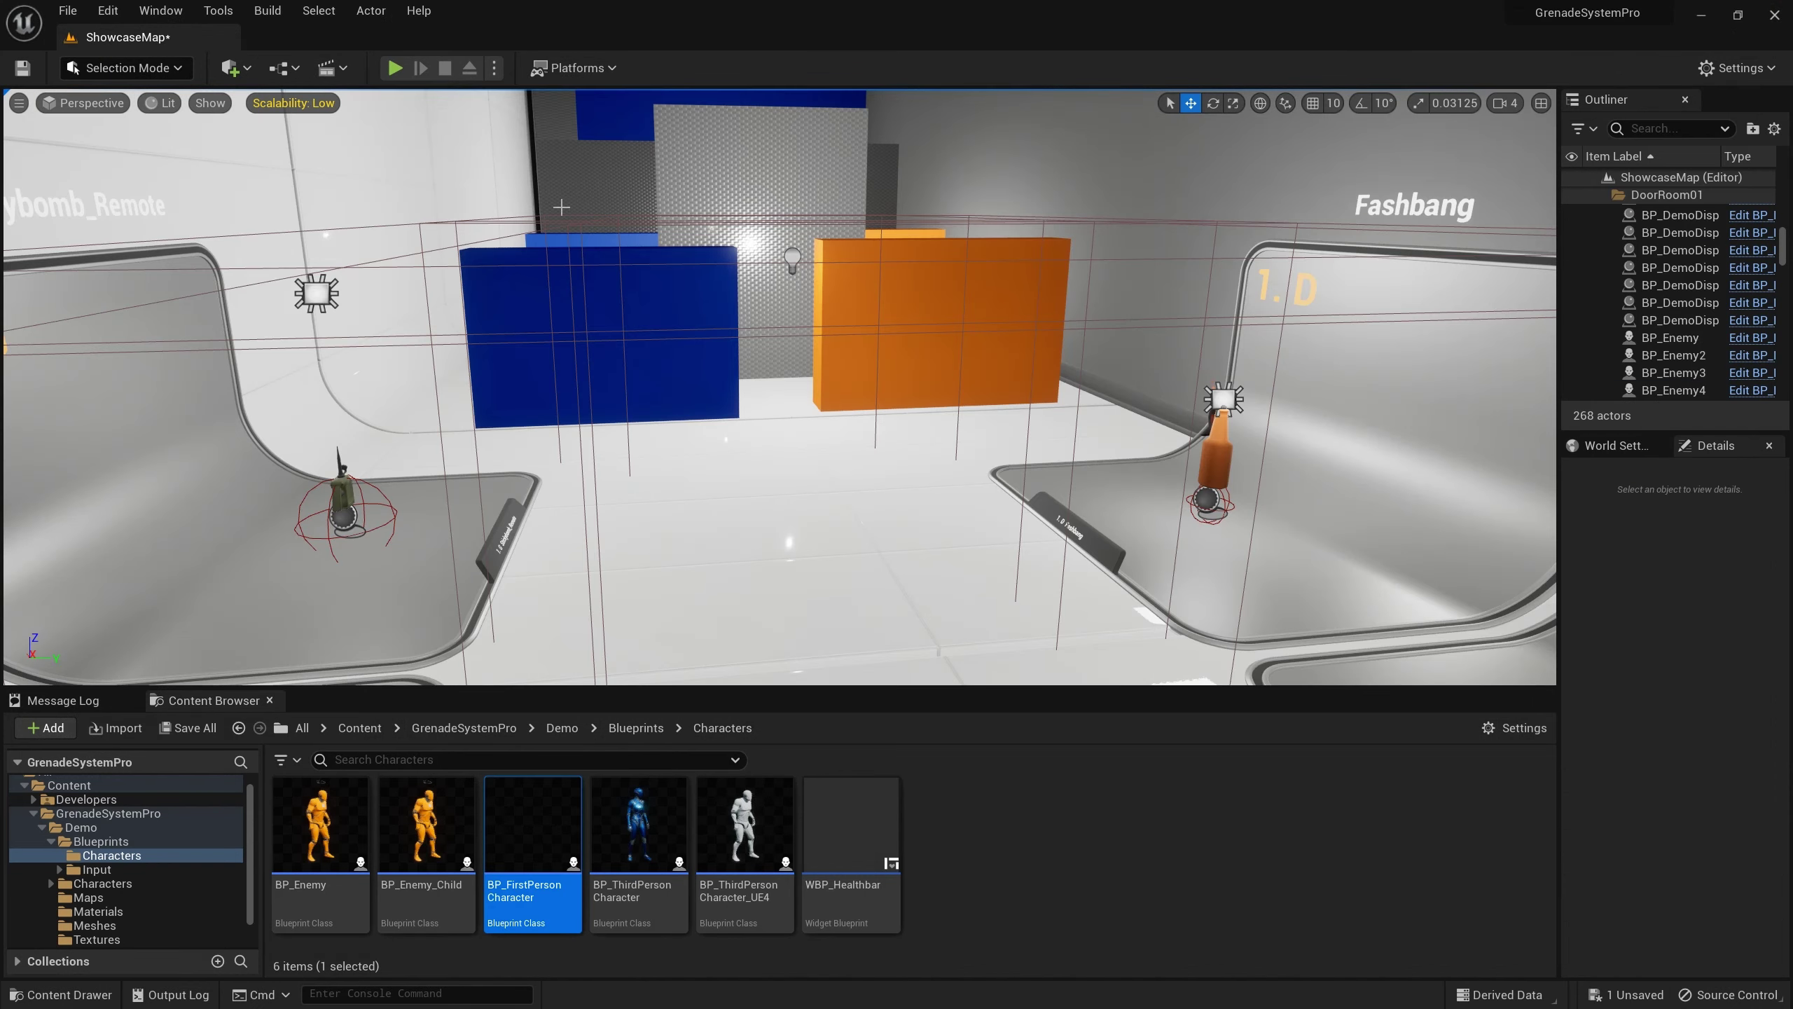
pyautogui.click(443, 99)
pyautogui.press('w')
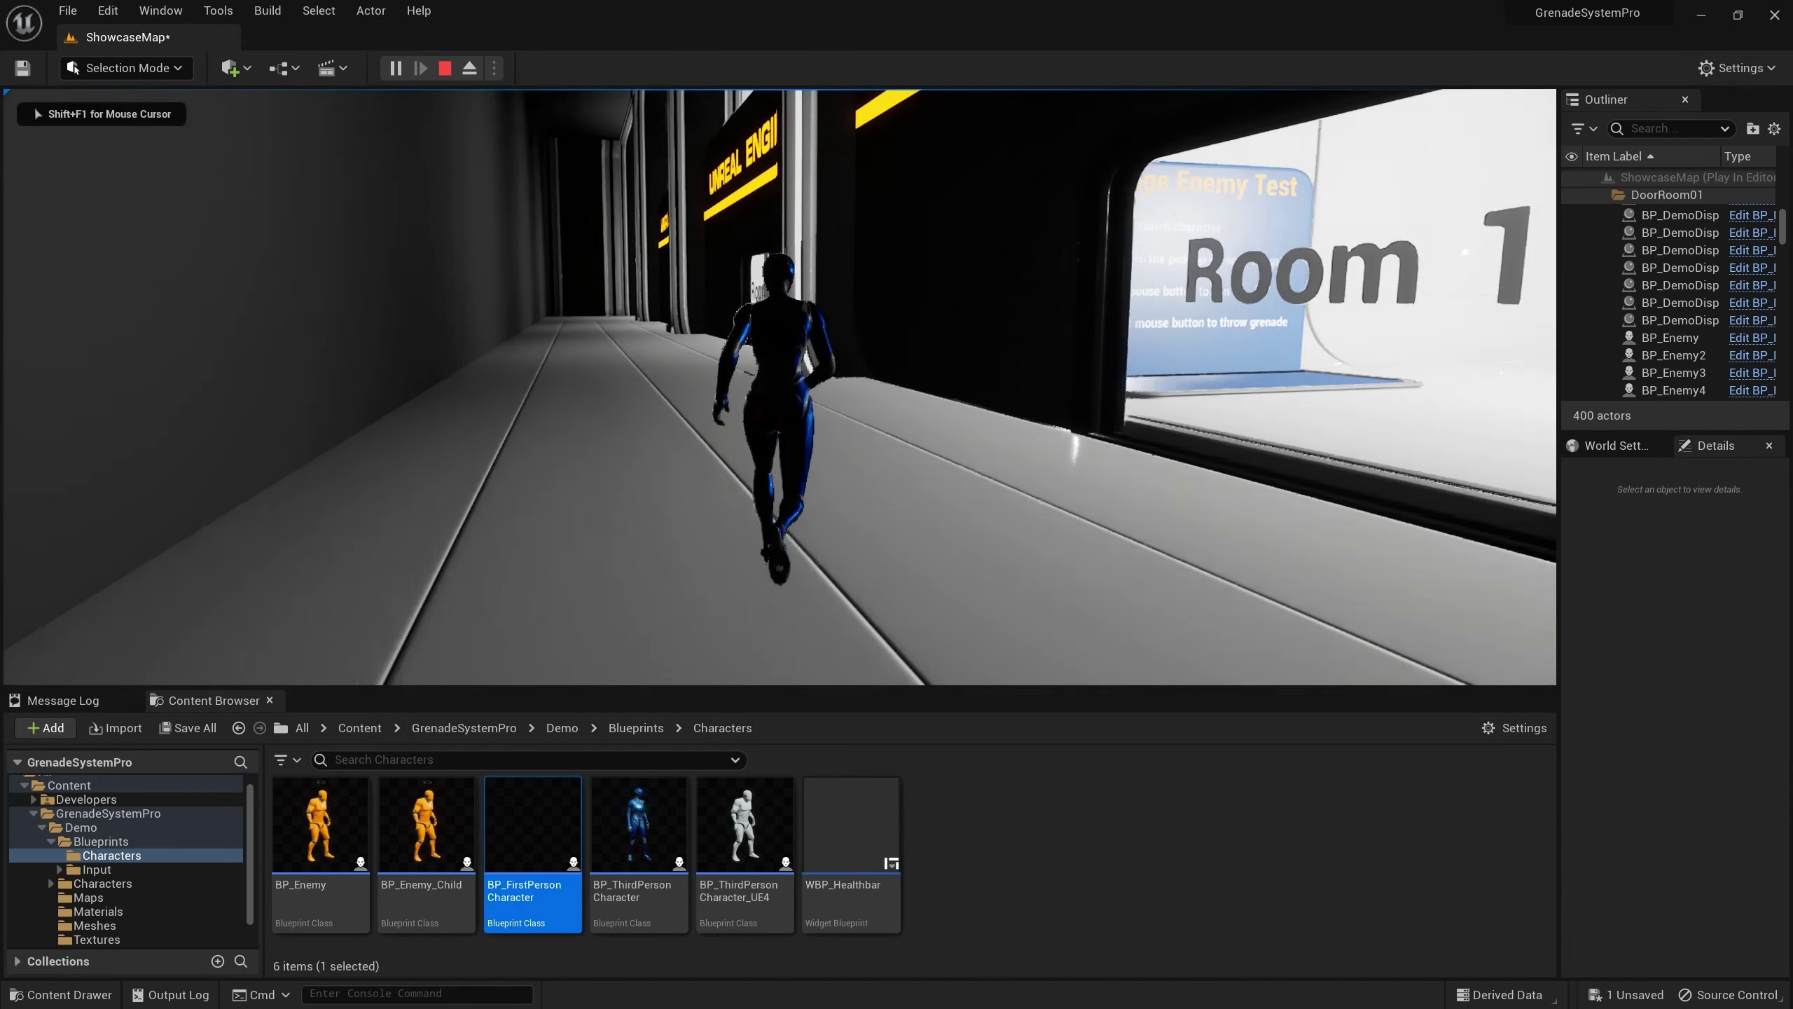